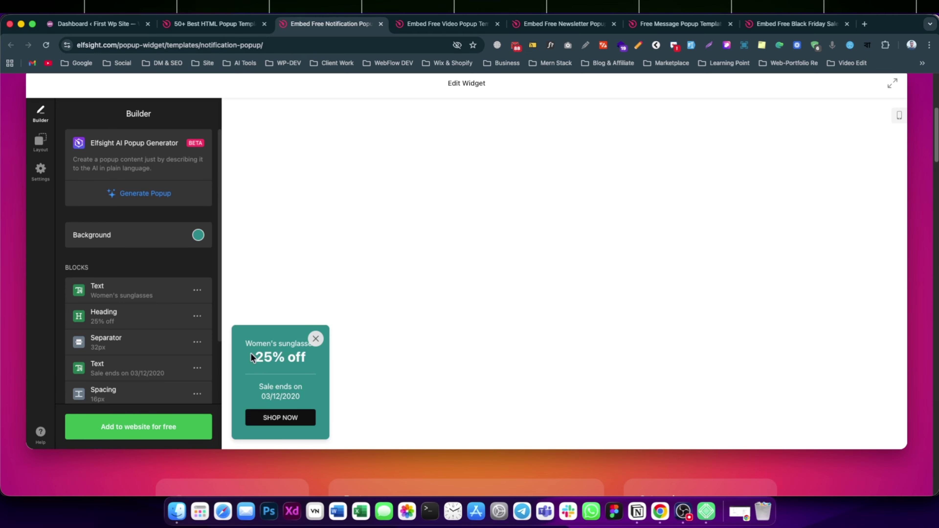
# Examine the text and layout of the notification popup template and the video popup template on Elfsight
pyautogui.moveTo(246, 344); pyautogui.dragTo(306, 358)
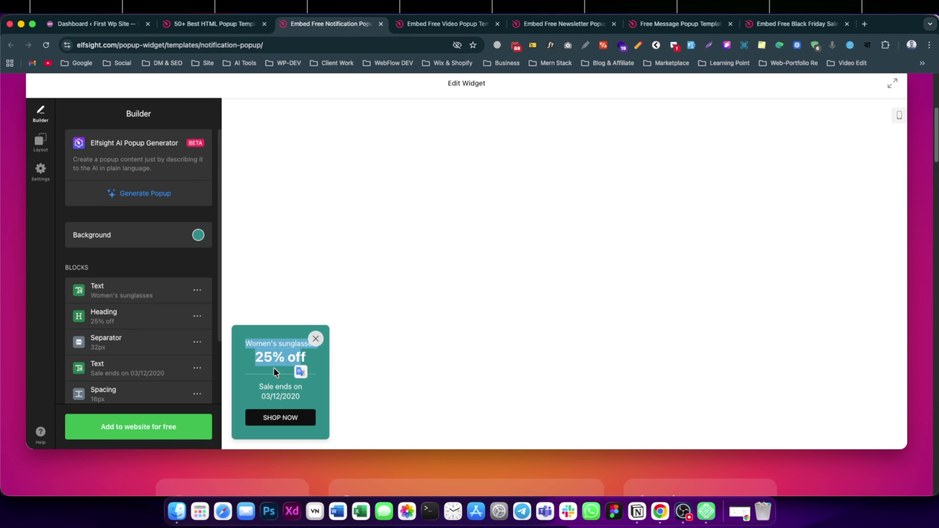
pyautogui.click(275, 377)
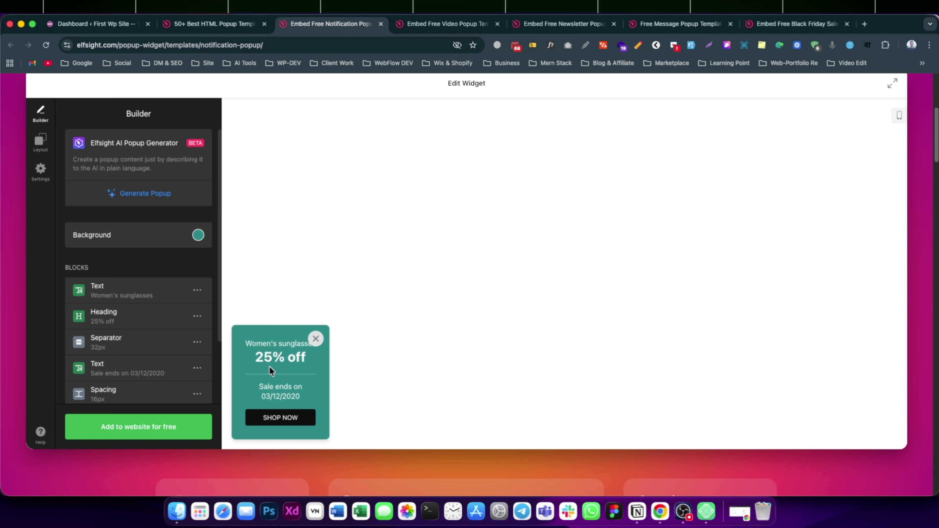
pyautogui.moveTo(245, 344); pyautogui.dragTo(323, 386)
pyautogui.tripleClick(281, 403)
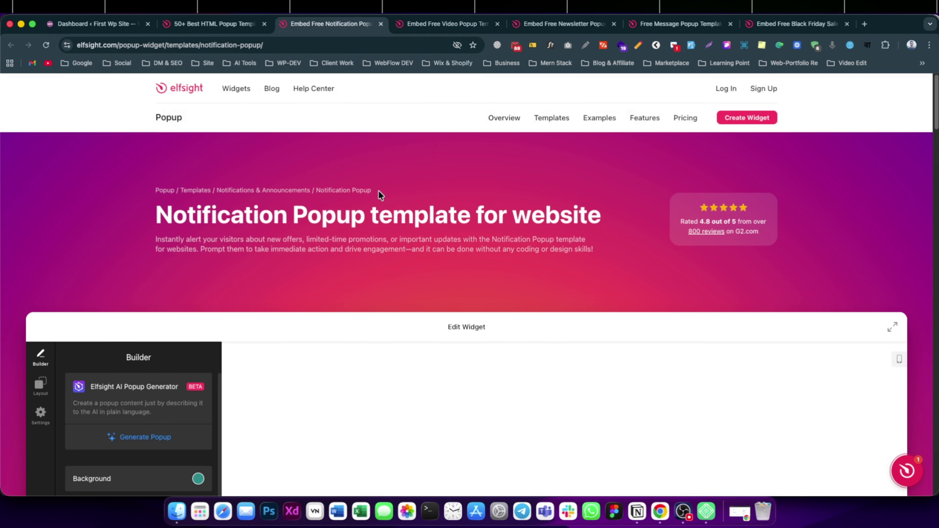
pyautogui.hotkey('ctrl', 'Tab')
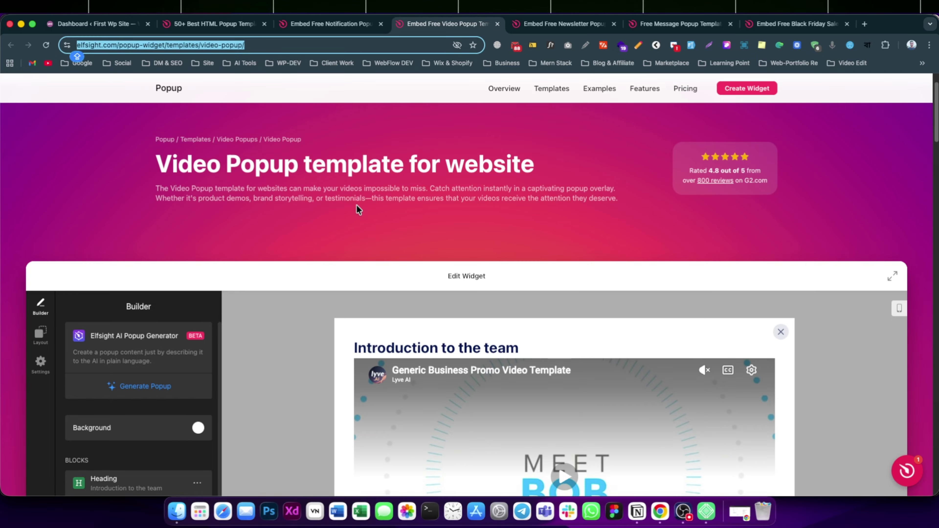
pyautogui.scroll(-6, 357, 209)
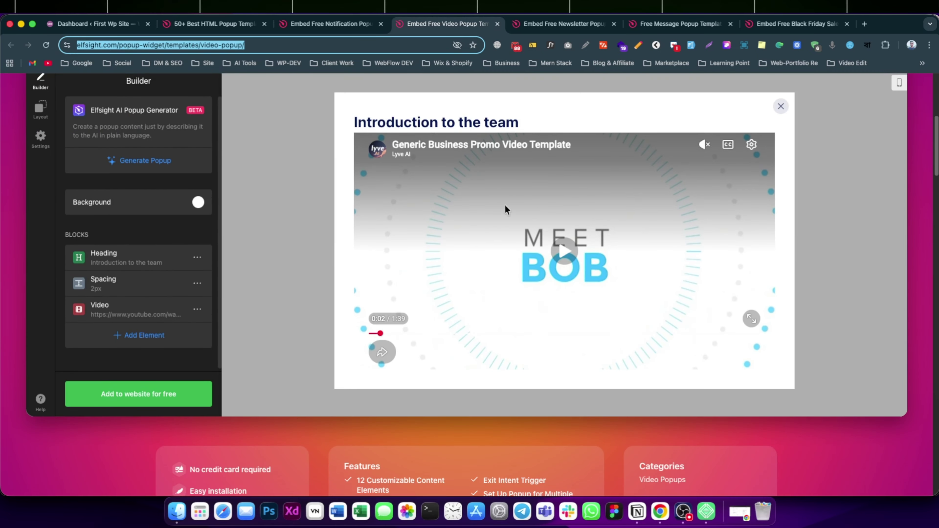
pyautogui.scroll(1, 578, 273)
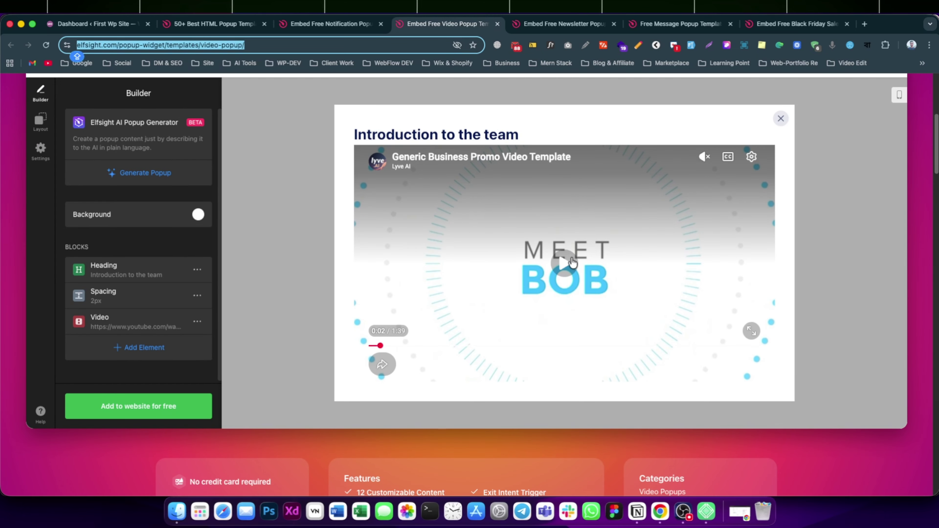
# Examine the Newsletter Popup template's preview, including its heading, description and email form
pyautogui.click(555, 25)
pyautogui.scroll(5, 406, 204)
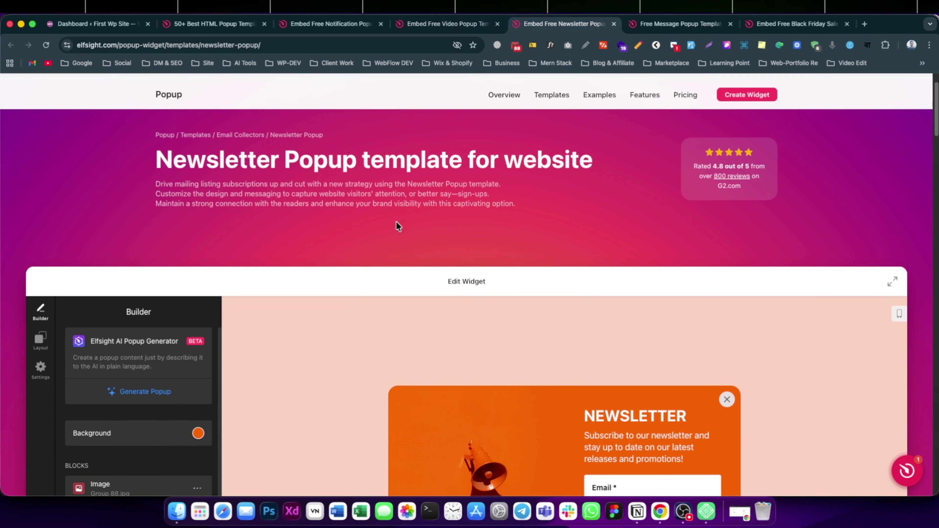
pyautogui.scroll(-3, 587, 342)
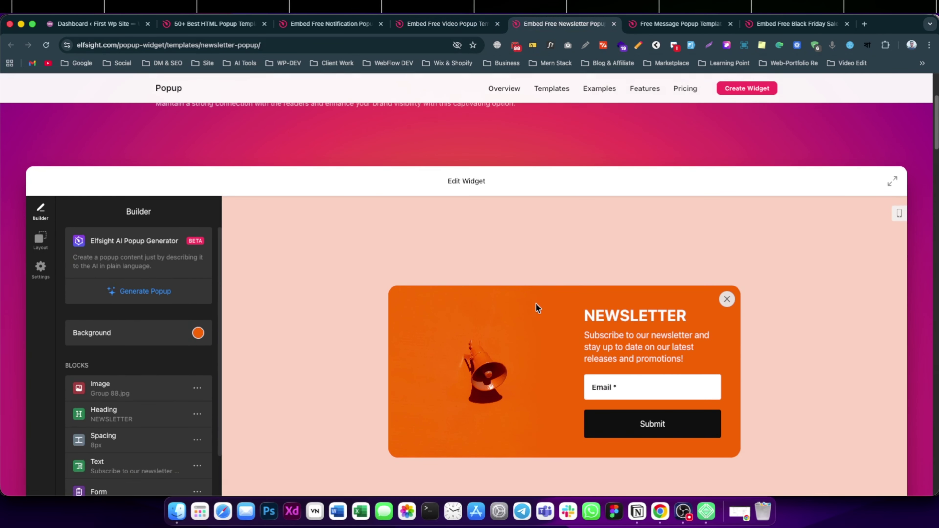
pyautogui.scroll(-1, 536, 308)
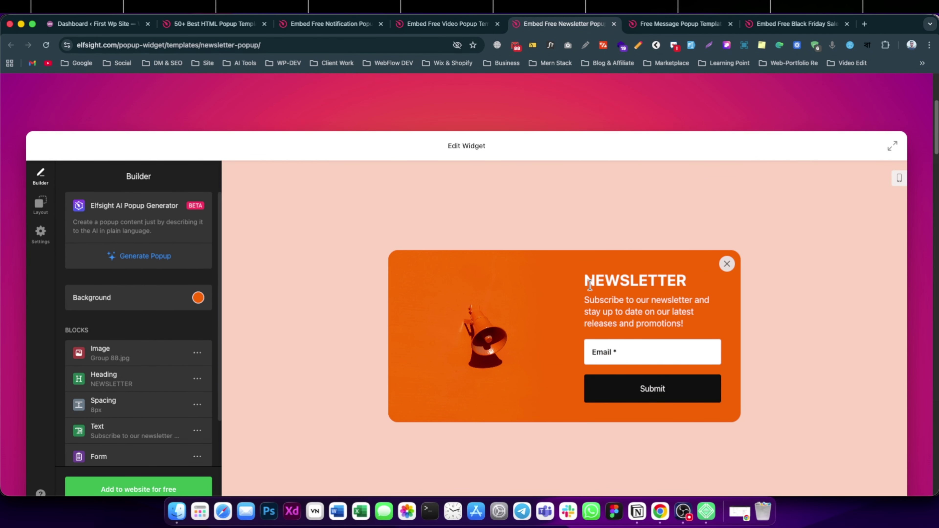
pyautogui.moveTo(586, 283); pyautogui.dragTo(687, 282)
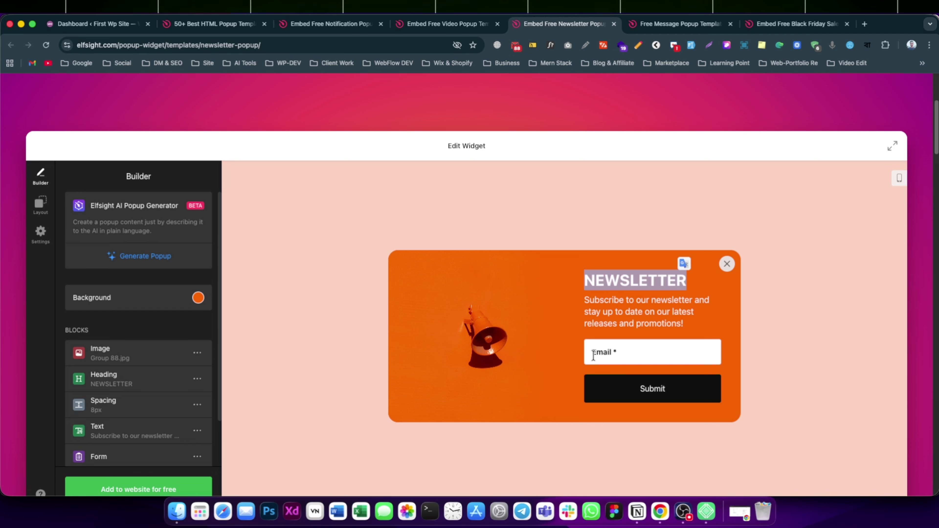
# Examine the Message Popup template and the Black Friday sale popup template previews
pyautogui.click(660, 24)
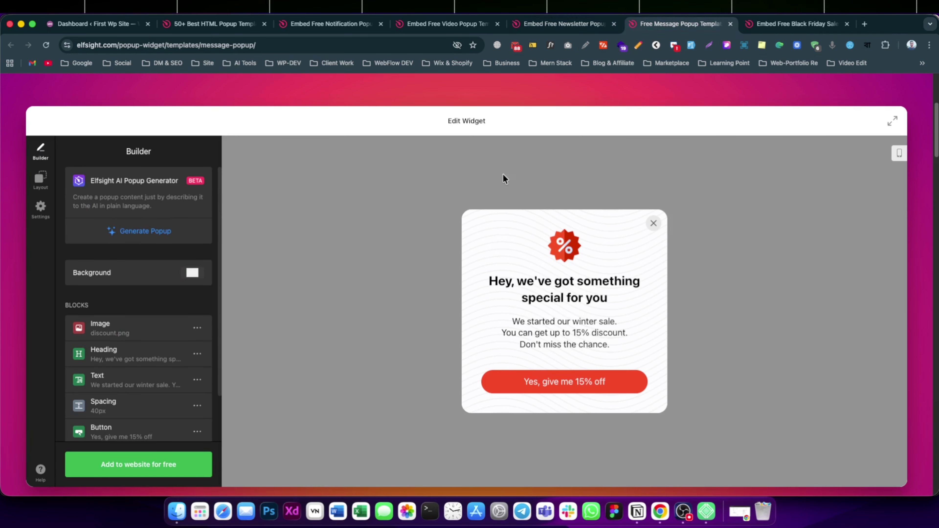
pyautogui.moveTo(492, 283); pyautogui.dragTo(604, 293)
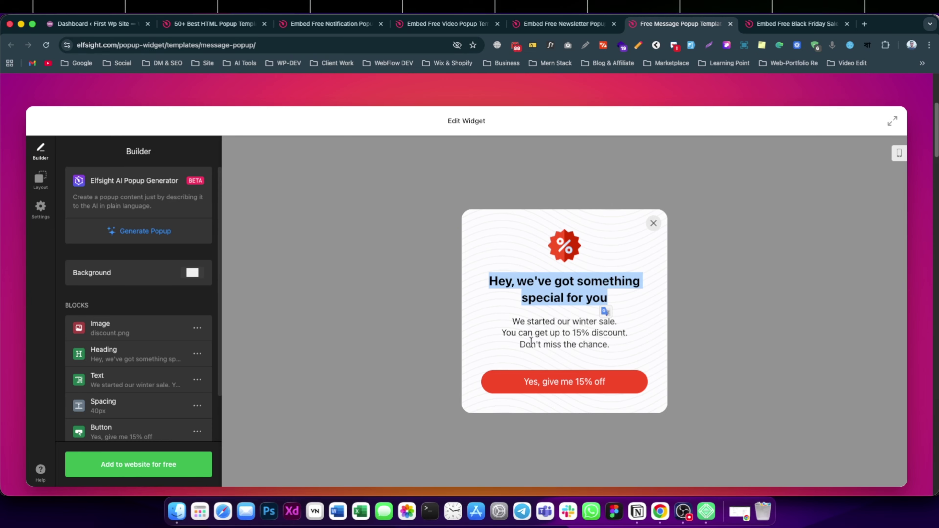
pyautogui.click(778, 28)
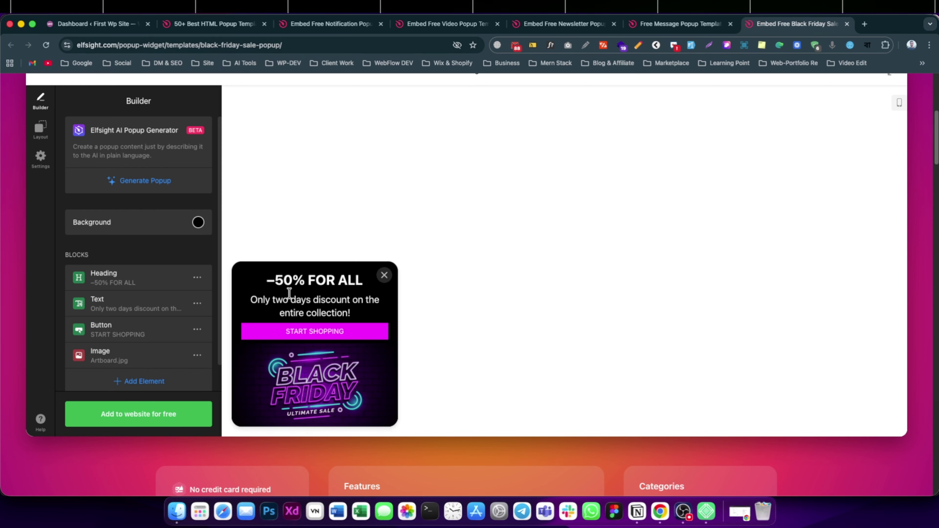
pyautogui.scroll(1, 290, 294)
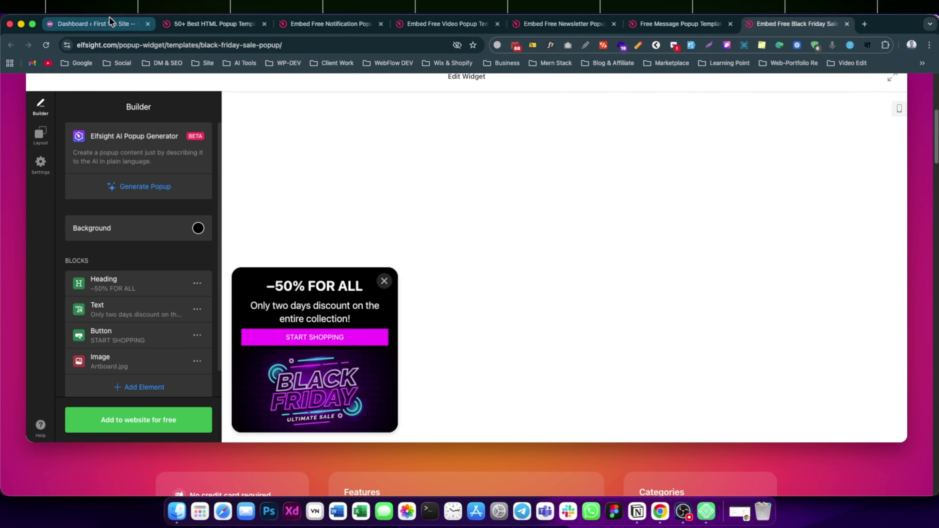
# Switch to the WordPress dashboard, list Elementor's popup templates, and open the dashboard in a separate tab placed before that list
pyautogui.click(93, 24)
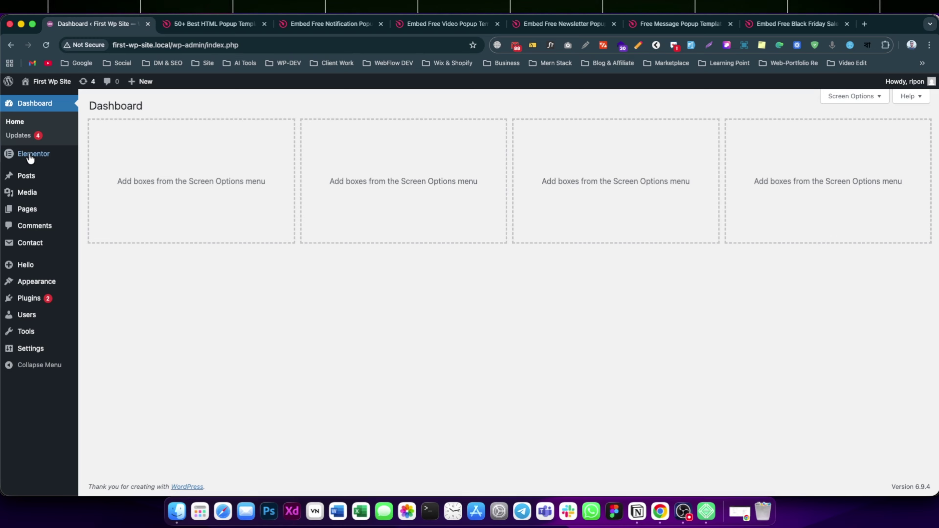
pyautogui.moveTo(35, 155)
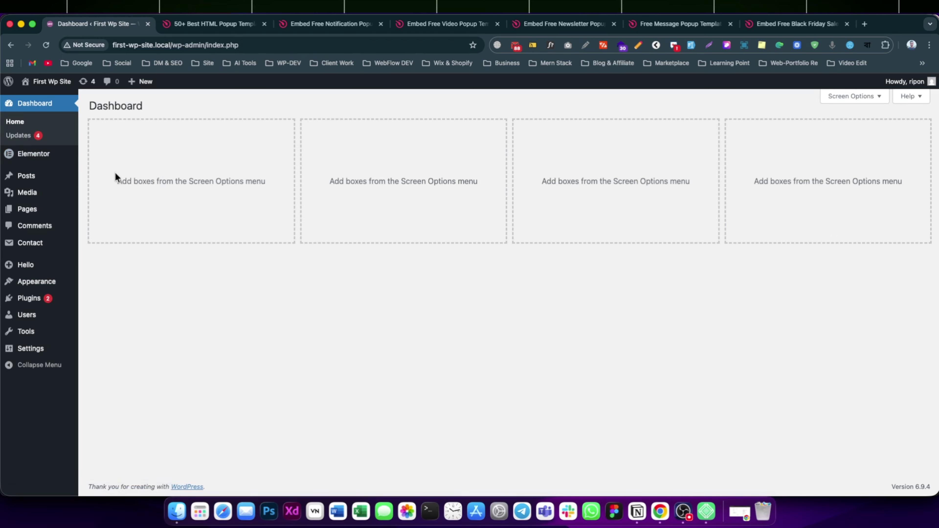
pyautogui.moveTo(149, 169)
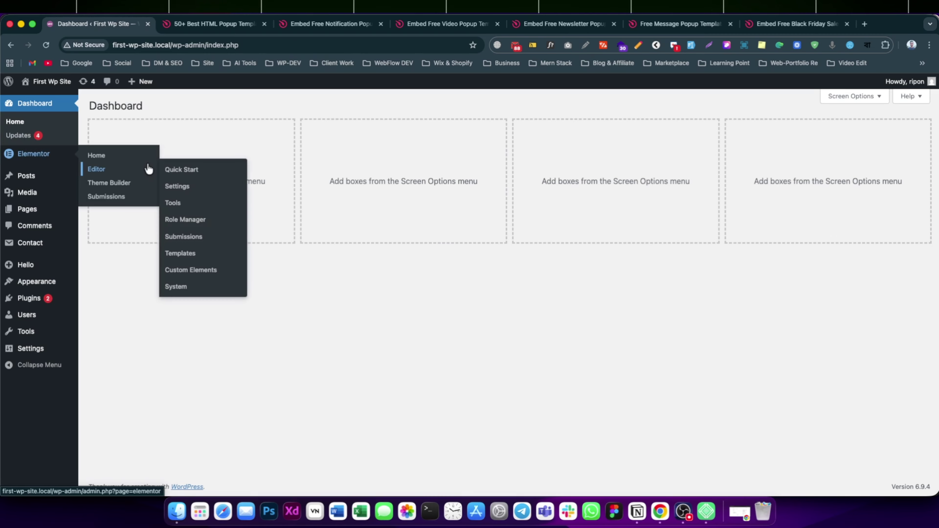
pyautogui.click(180, 255)
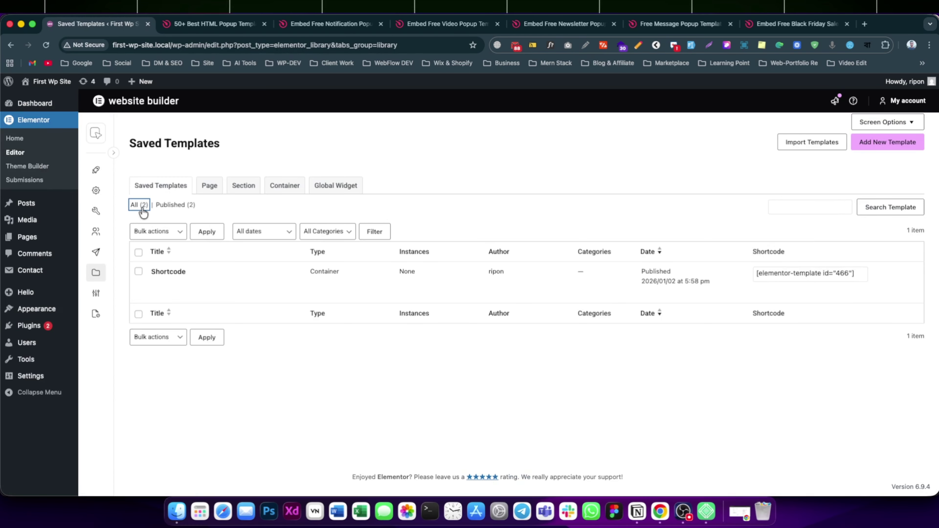
pyautogui.click(142, 210)
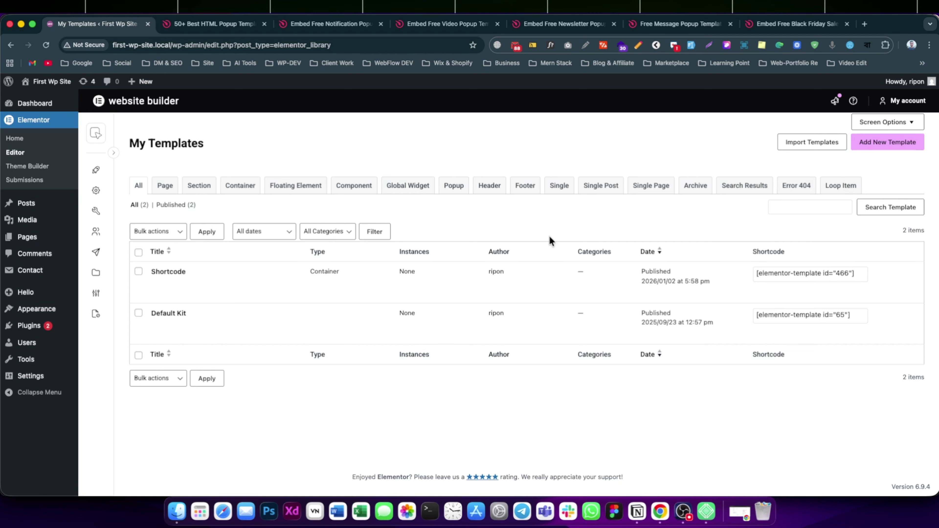
pyautogui.click(461, 190)
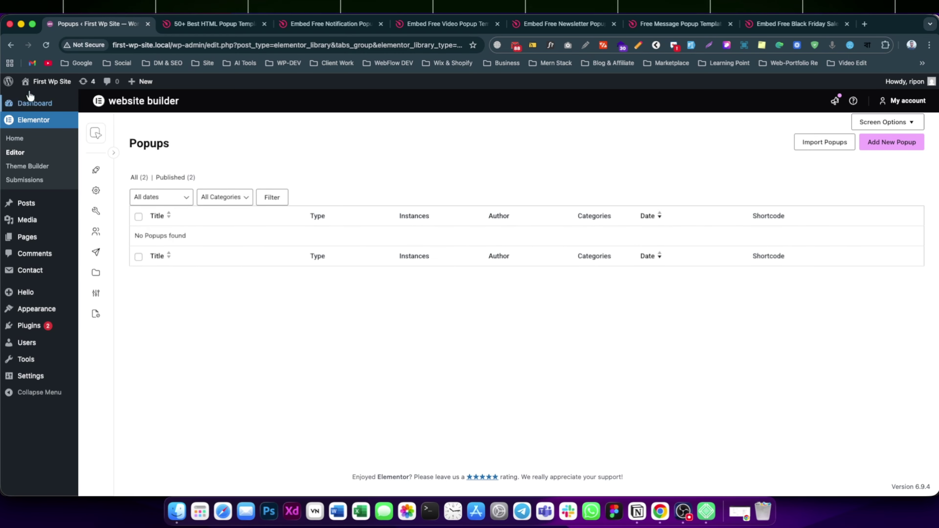
pyautogui.keyDown('super'); pyautogui.click(99, 118); pyautogui.keyUp('super')
pyautogui.moveTo(88, 24); pyautogui.dragTo(196, 24)
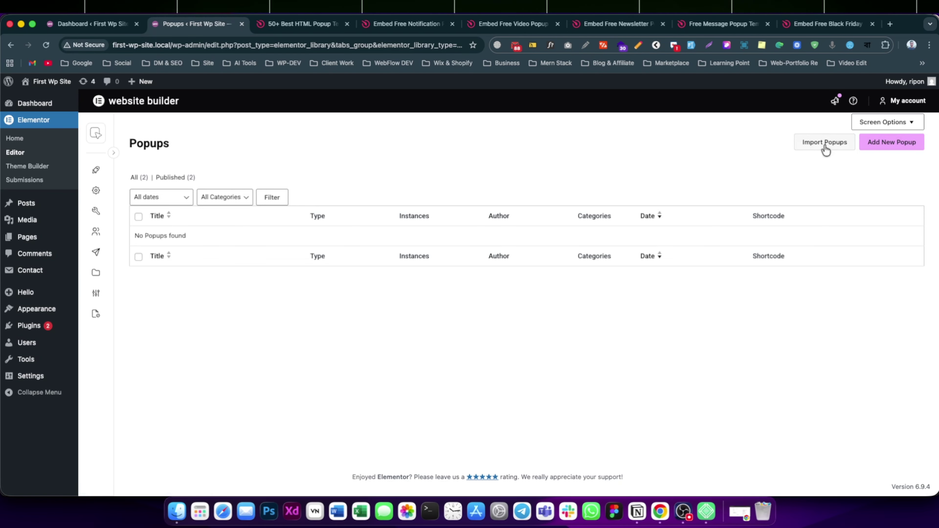
# Create a new template of type Popup named "Newsletter POPUP" and close the template library to reach the empty popup canvas
pyautogui.click(892, 142)
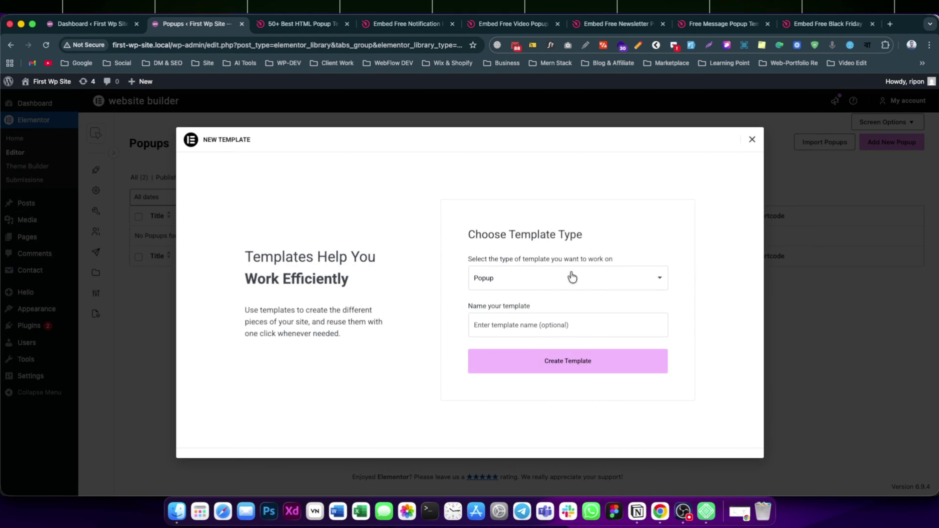
pyautogui.click(542, 281)
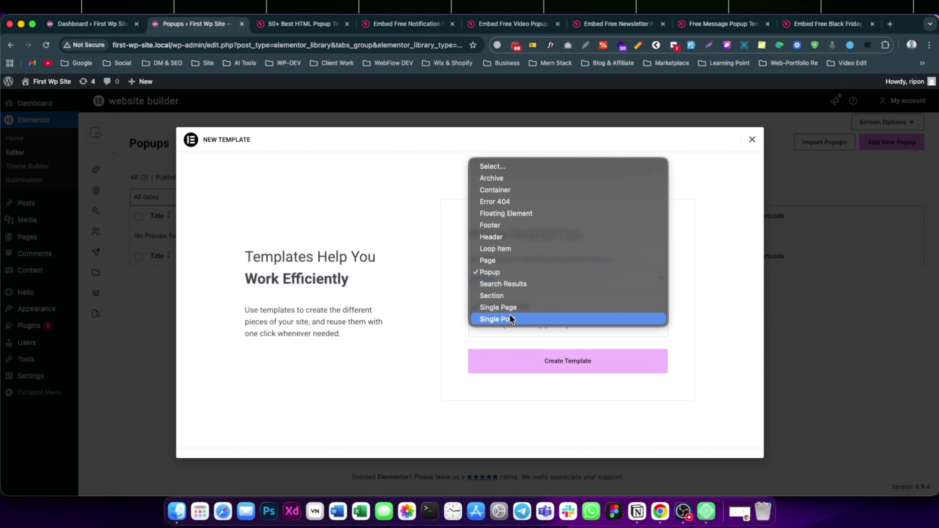
pyautogui.click(497, 271)
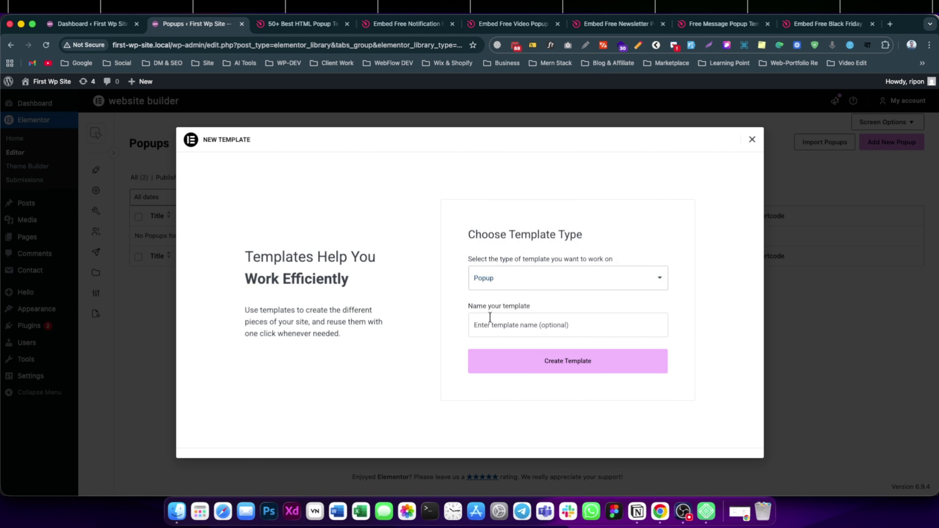
pyautogui.click(621, 24)
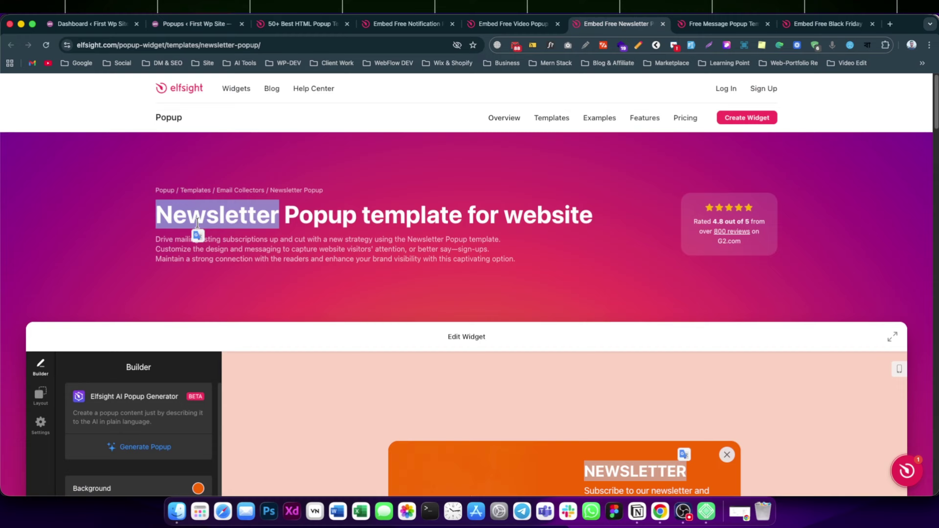
pyautogui.click(185, 27)
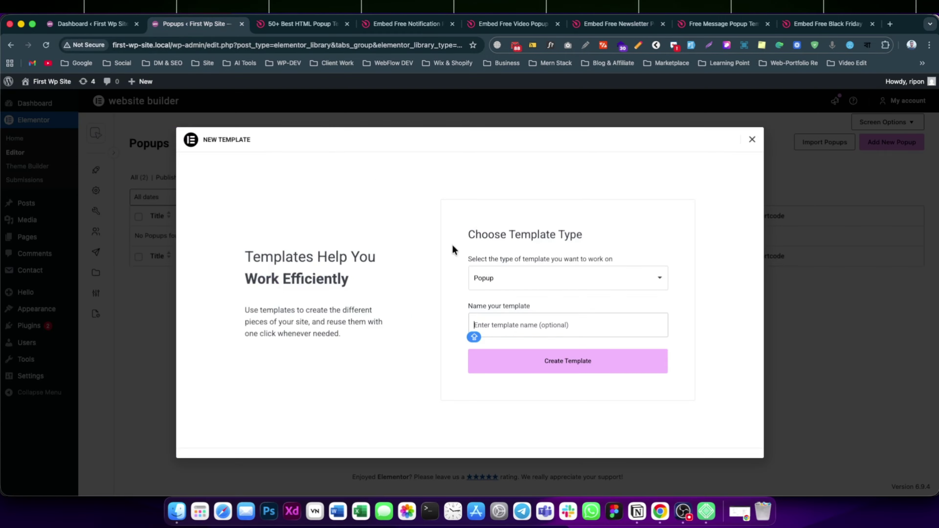
pyautogui.click(498, 324)
pyautogui.write('Newsletter')
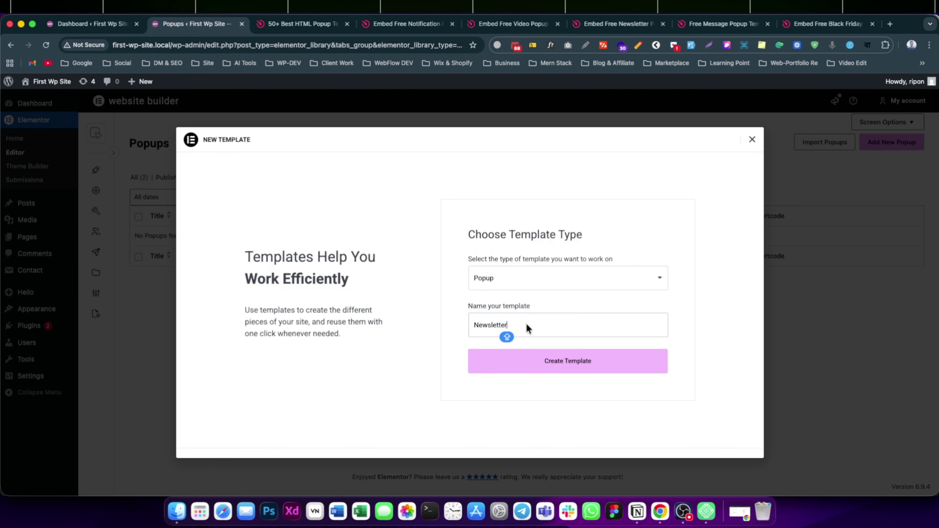
pyautogui.write('POPUP')
pyautogui.press('Return')
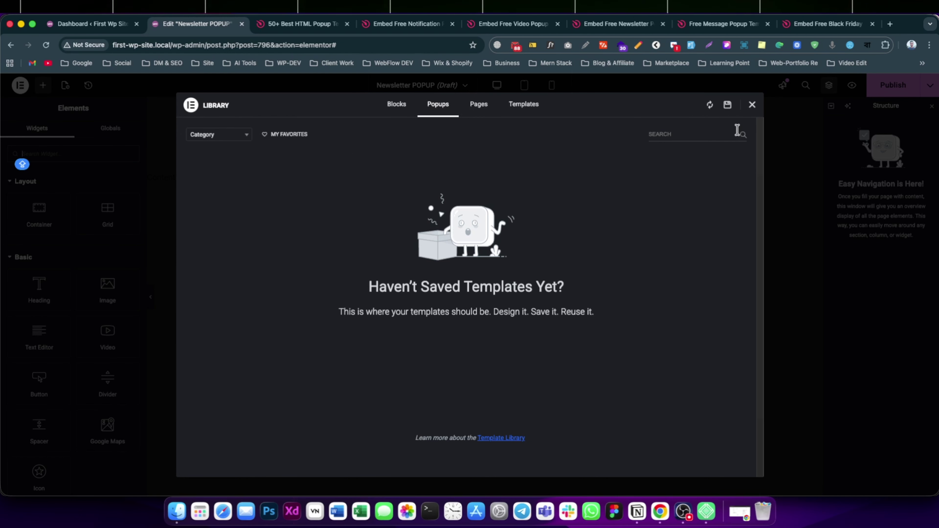
pyautogui.click(753, 105)
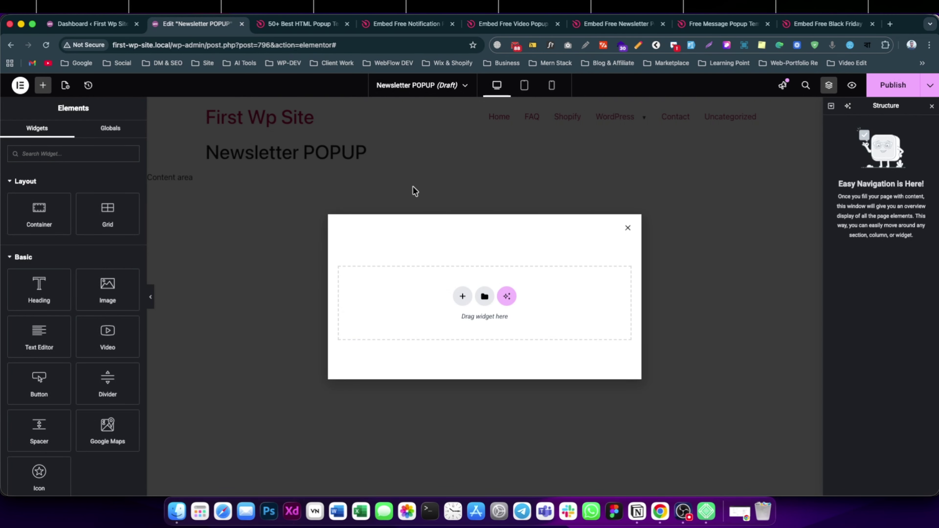
# Review the heading, description, email field and image of the Elfsight newsletter popup, and return to the Newsletter POPUP editor
pyautogui.click(591, 26)
pyautogui.scroll(-5, 582, 286)
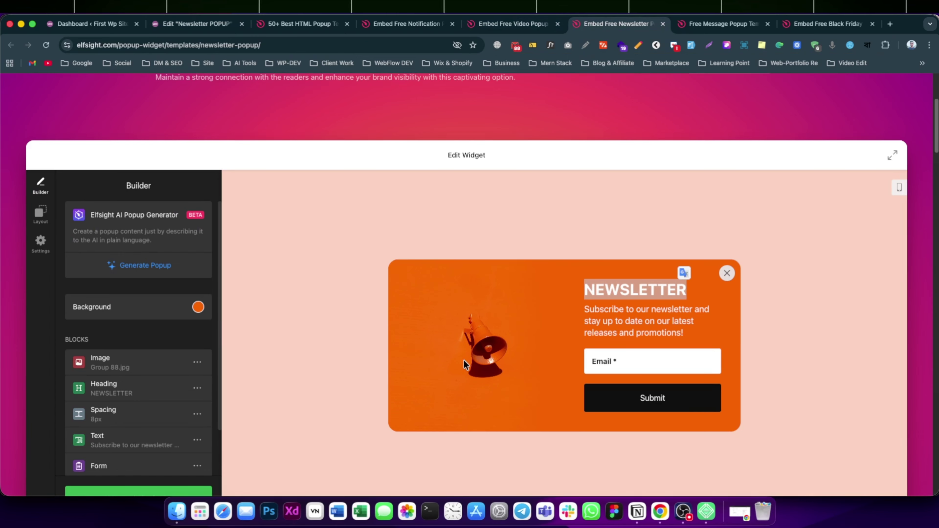
pyautogui.click(602, 352)
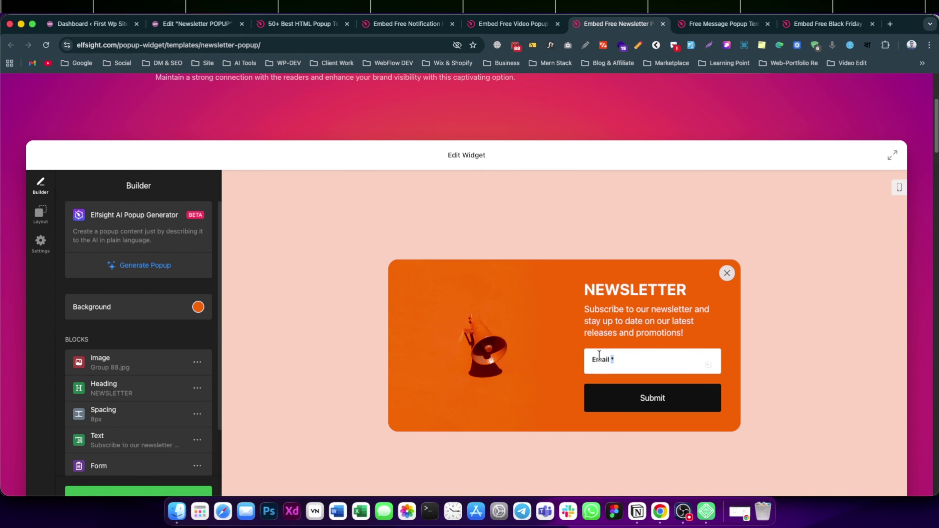
pyautogui.doubleClick(612, 292)
pyautogui.doubleClick(633, 321)
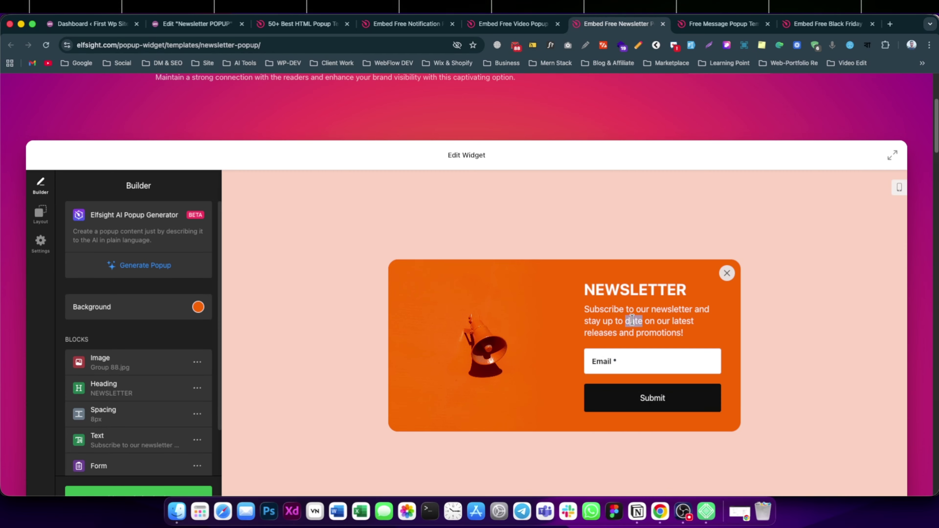
pyautogui.doubleClick(609, 288)
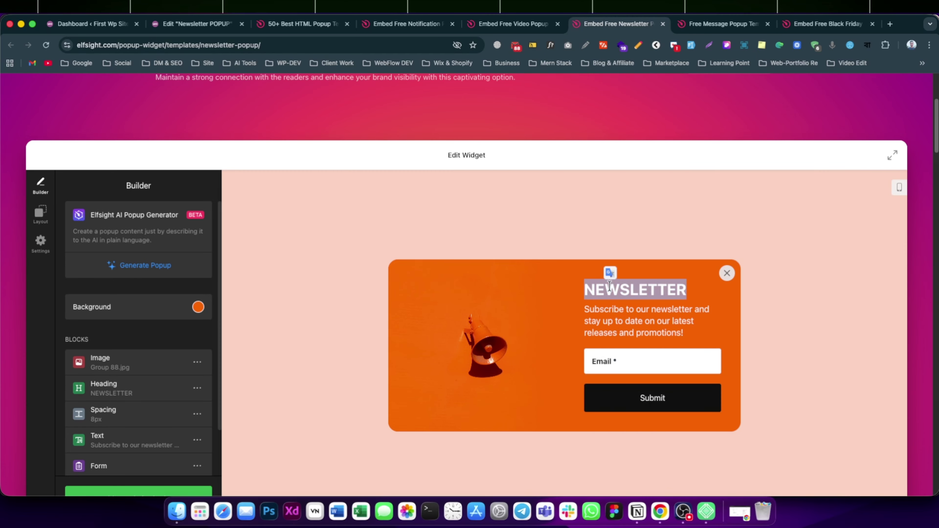
pyautogui.tripleClick(630, 325)
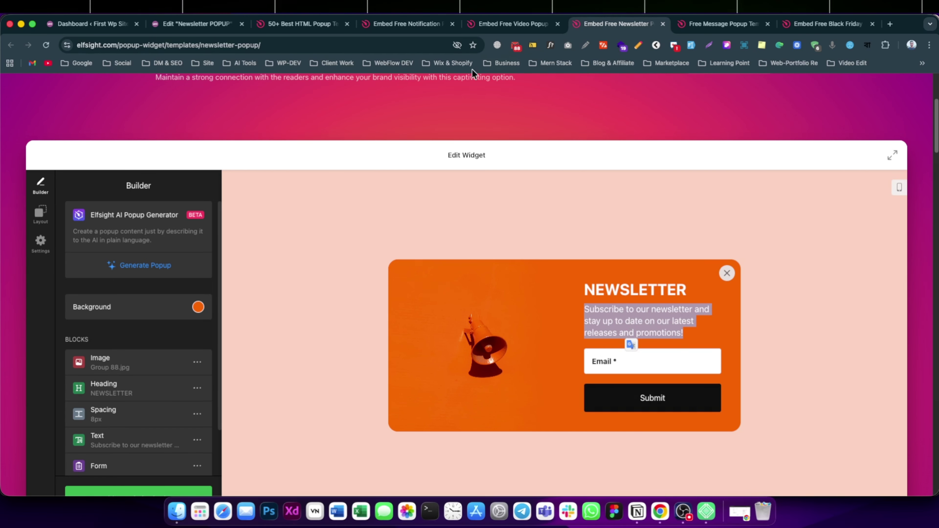
pyautogui.click(200, 28)
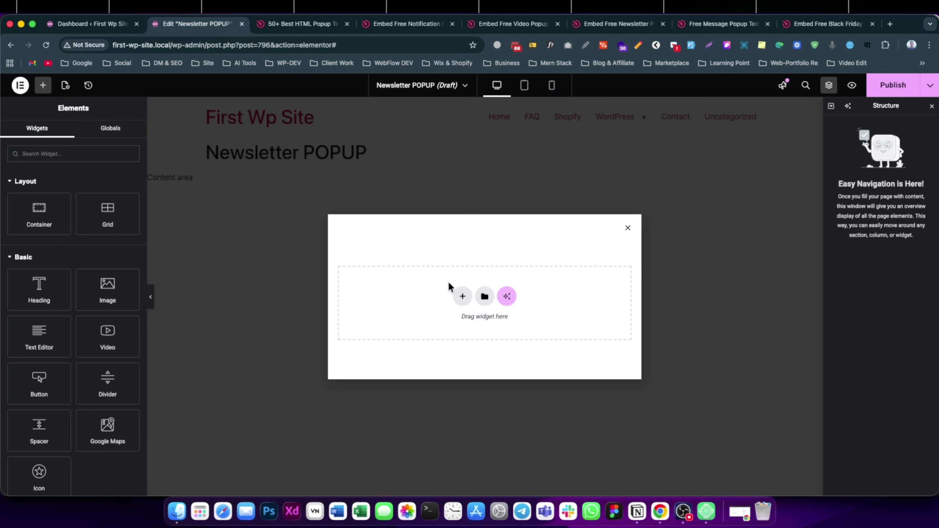
# Add a container to the empty popup canvas and give it a solid red classic background
pyautogui.click(462, 297)
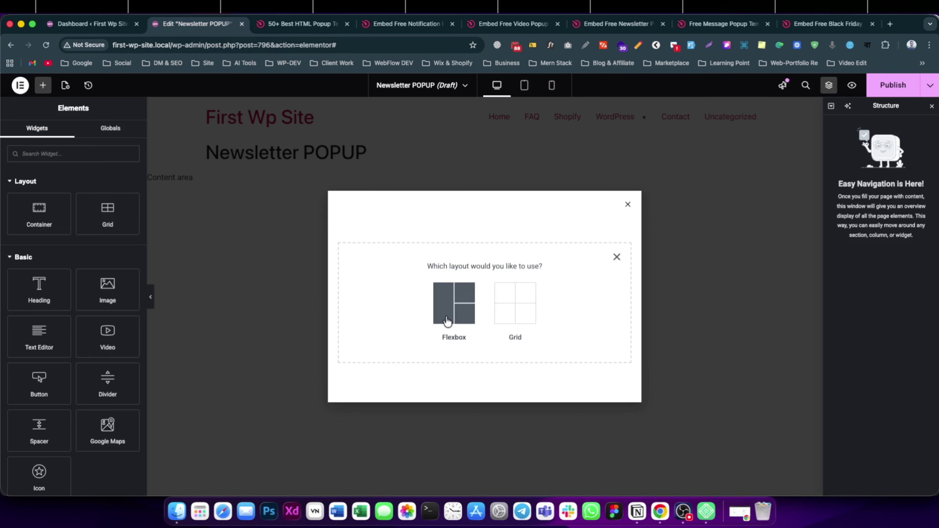
pyautogui.click(616, 257)
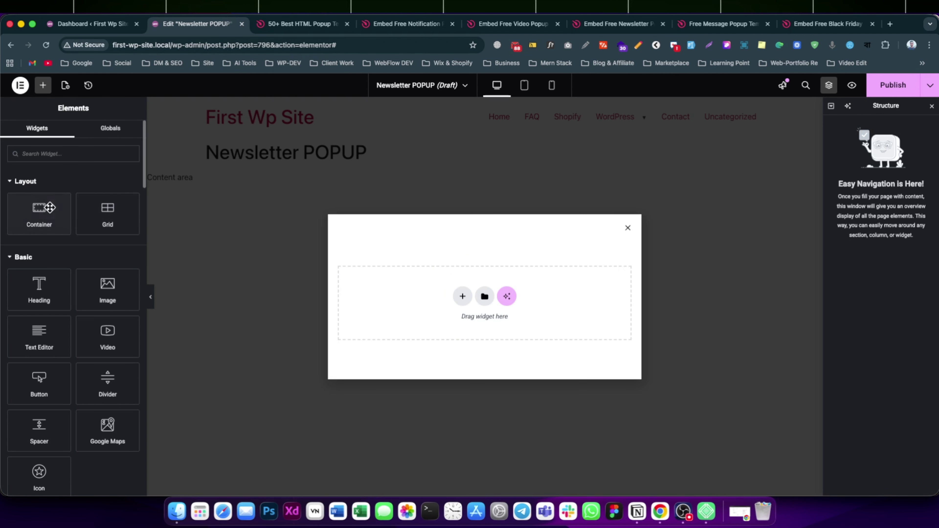
pyautogui.moveTo(50, 209); pyautogui.dragTo(485, 303)
pyautogui.click(70, 133)
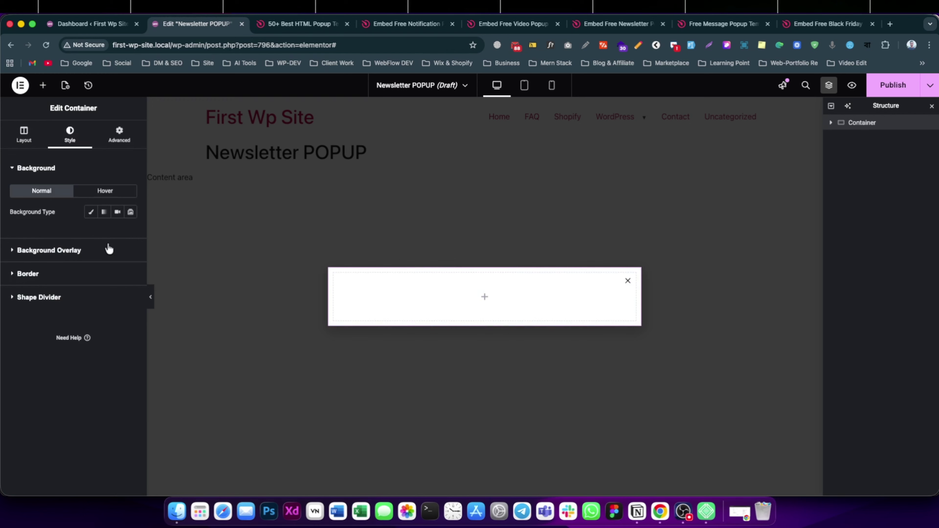
pyautogui.click(104, 212)
pyautogui.click(95, 215)
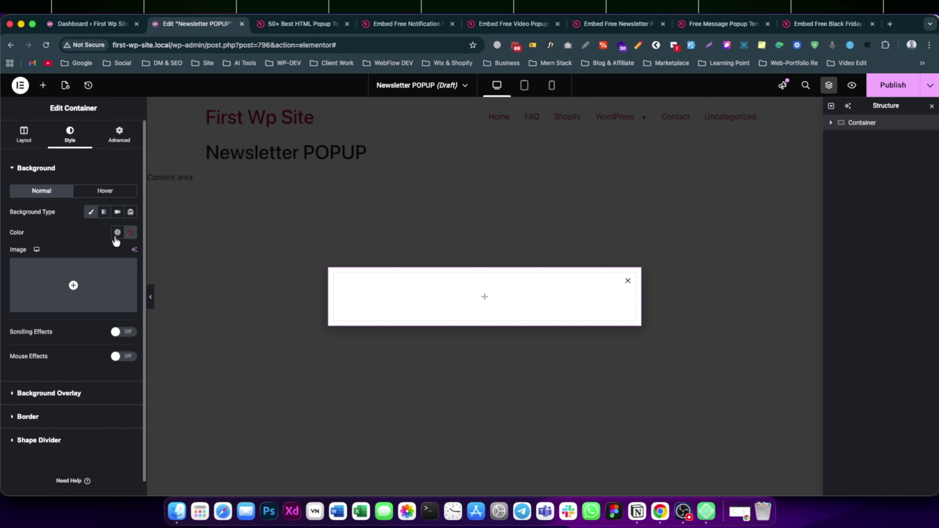
pyautogui.click(131, 232)
pyautogui.moveTo(133, 294)
pyautogui.mouseDown()
pyautogui.moveTo(141, 277)
pyautogui.moveTo(154, 275)
pyautogui.mouseUp()
pyautogui.click(51, 247)
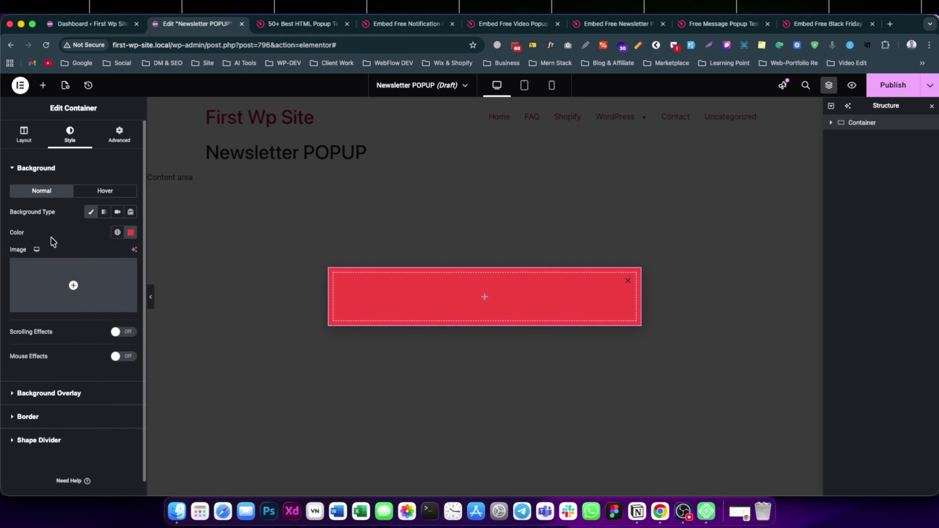
# Nest a container inside the red one, duplicate it, and set the parent's direction to row so both sit side by side
pyautogui.click(42, 86)
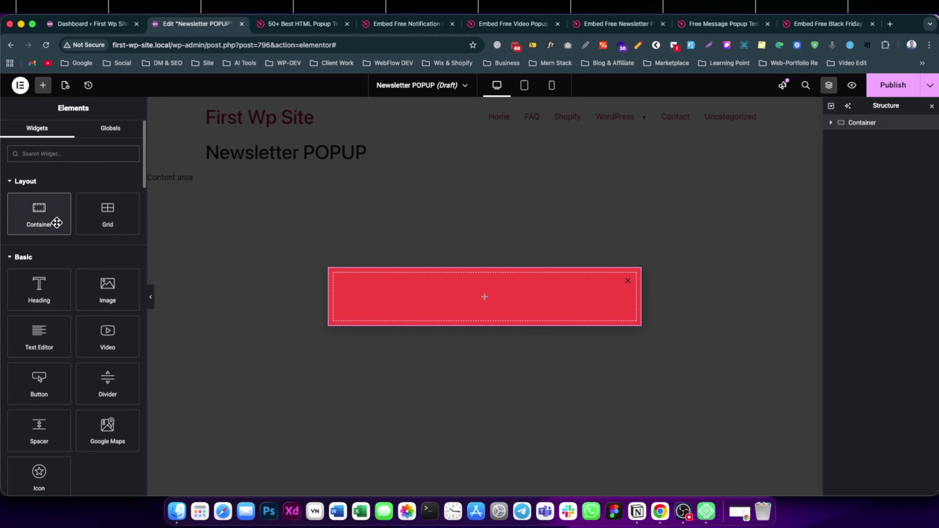
pyautogui.moveTo(57, 217); pyautogui.dragTo(440, 289)
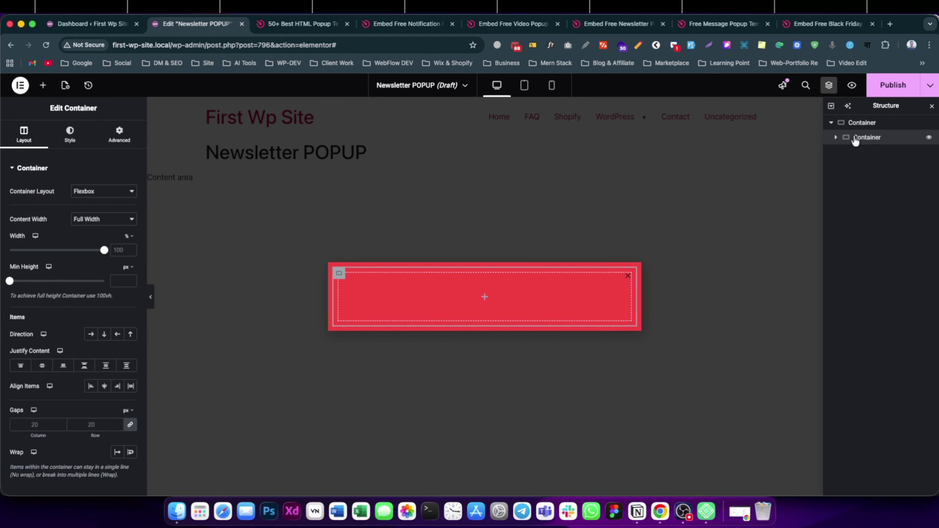
pyautogui.rightClick(865, 138)
pyautogui.click(835, 168)
pyautogui.click(862, 122)
pyautogui.click(91, 334)
# Set the parent container's padding to 50 px on all sides
pyautogui.click(119, 133)
pyautogui.click(20, 240)
pyautogui.write('20')
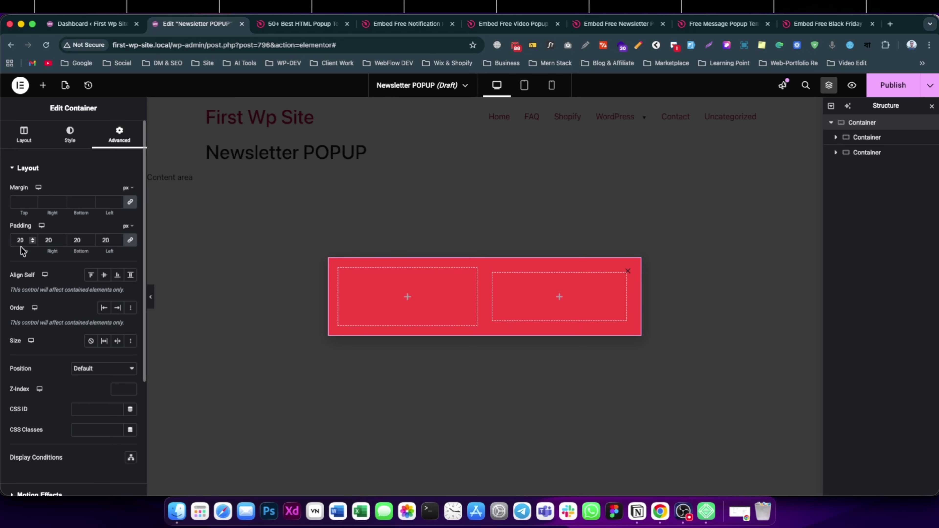
pyautogui.write('50')
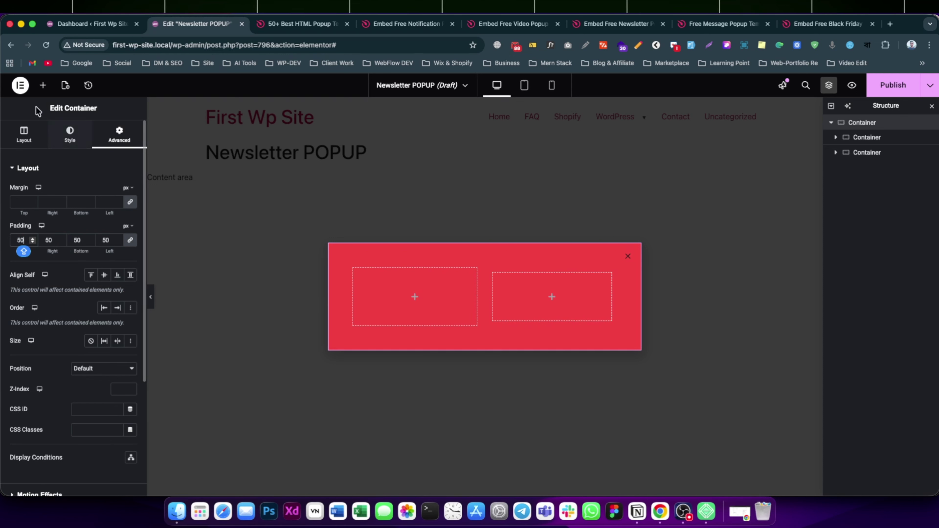
# Add an Image widget at Full resolution to the first nested container, using the pencil and cutter picture from the media library
pyautogui.click(42, 85)
pyautogui.moveTo(125, 299); pyautogui.dragTo(402, 319)
pyautogui.click(77, 264)
pyautogui.click(85, 299)
pyautogui.click(63, 230)
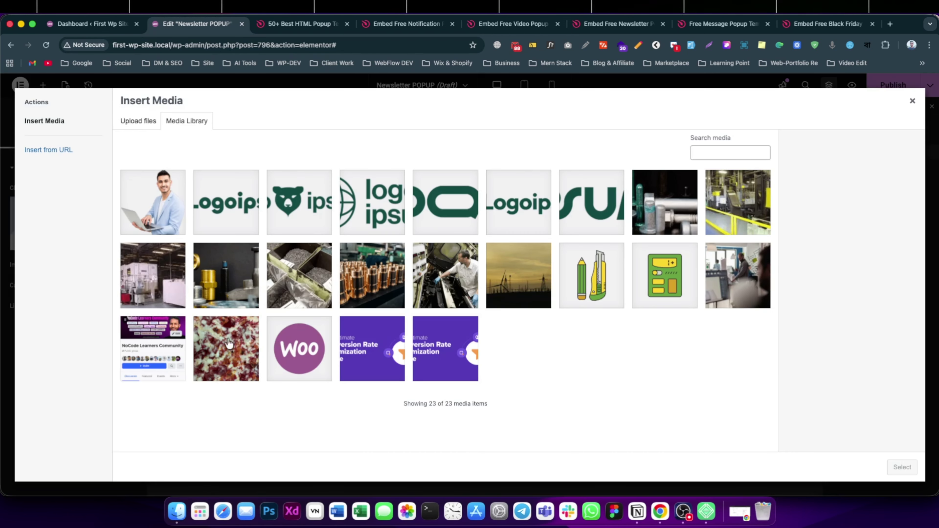
pyautogui.click(593, 289)
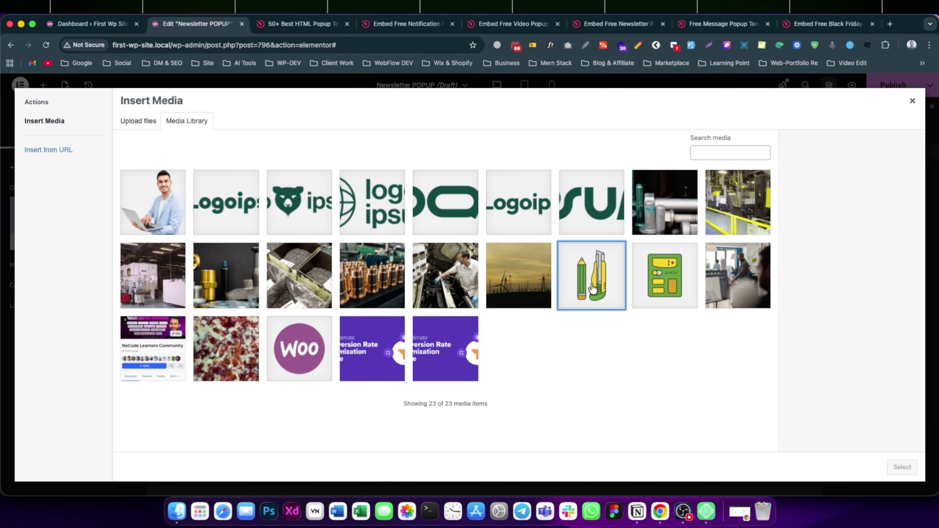
pyautogui.click(903, 467)
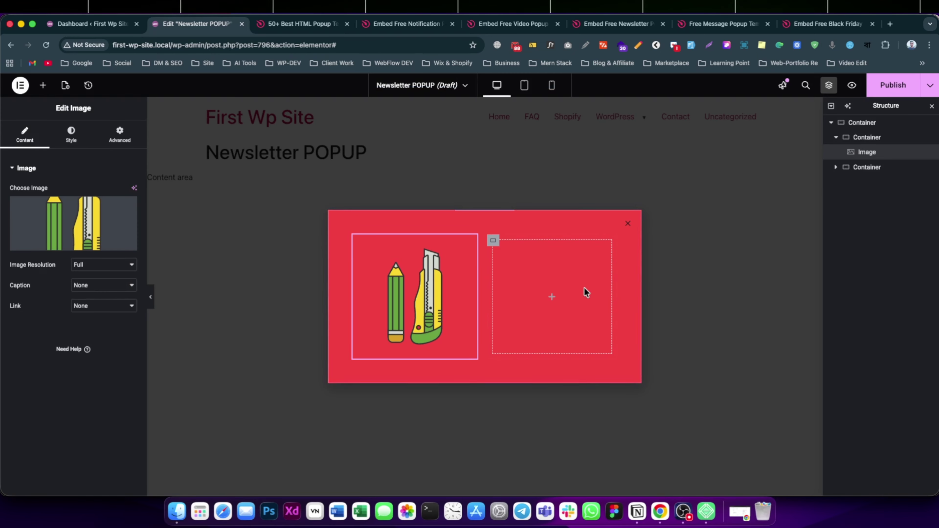
# Add a Heading widget to the second nested container with the title "NEWSLETTER"
pyautogui.click(43, 85)
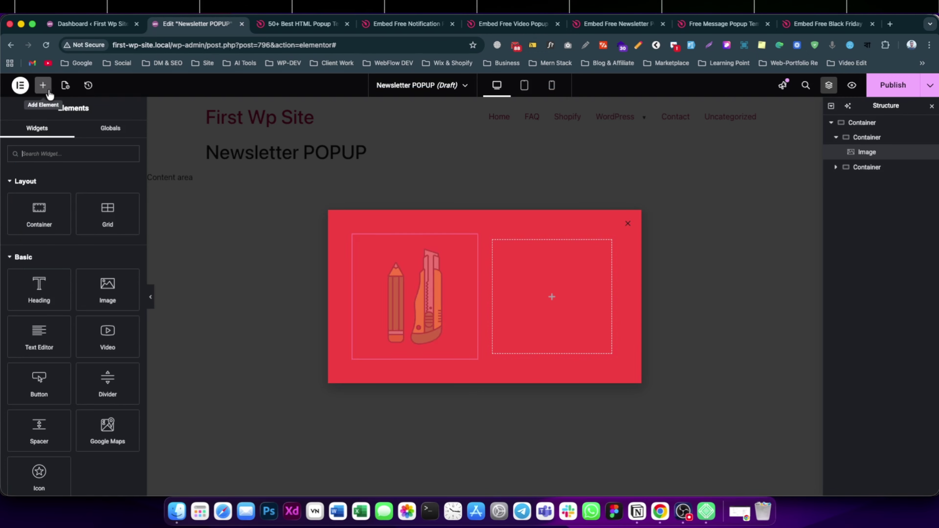
pyautogui.moveTo(42, 293); pyautogui.dragTo(519, 272)
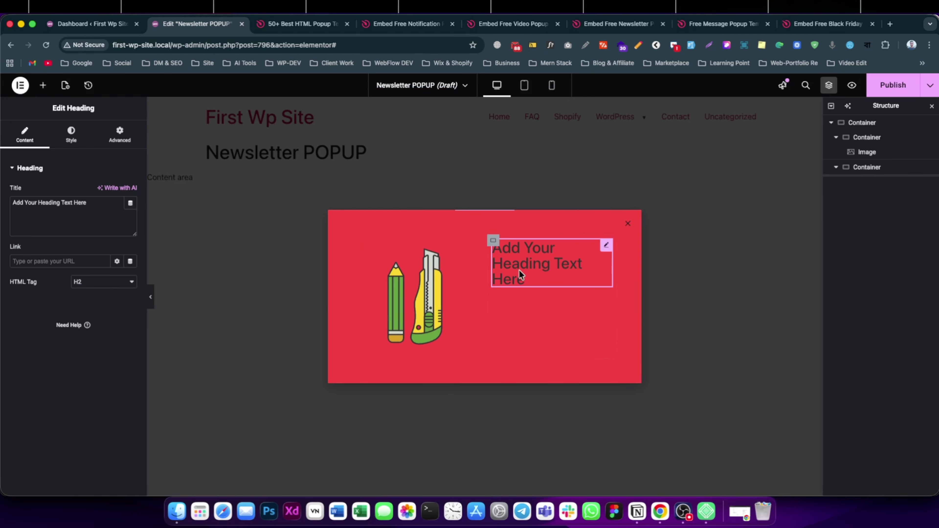
pyautogui.tripleClick(75, 214)
pyautogui.press('capslock')
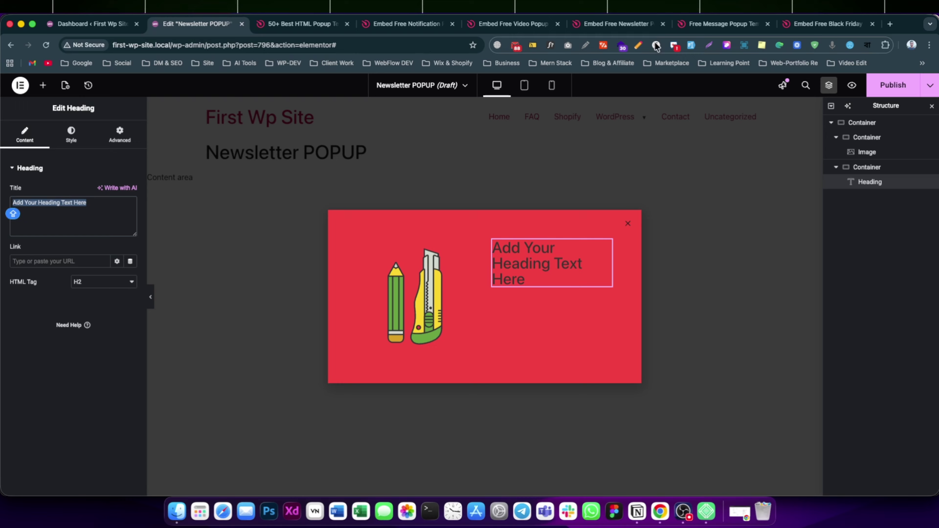
pyautogui.click(749, 17)
pyautogui.press('Escape')
pyautogui.write('NEWSLETTER')
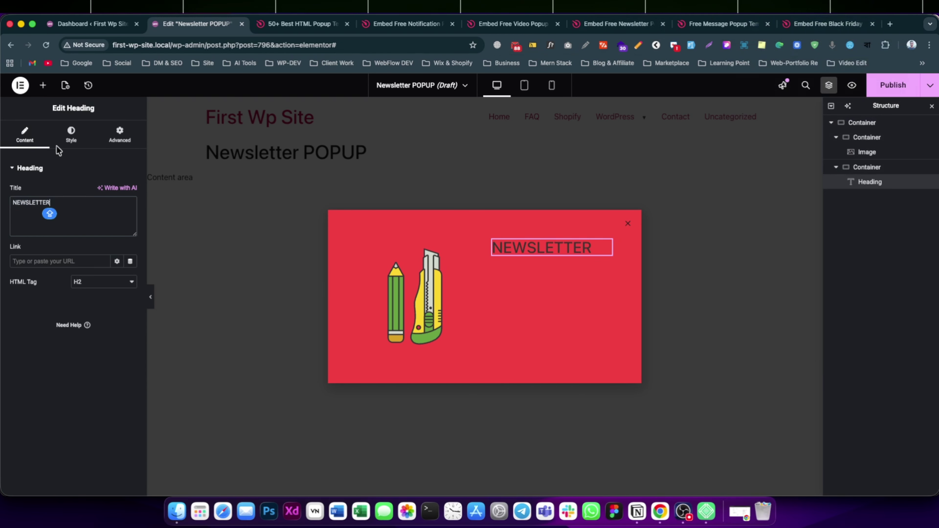
# Style the NEWSLETTER heading with white text and a font size of 39 px
pyautogui.click(71, 134)
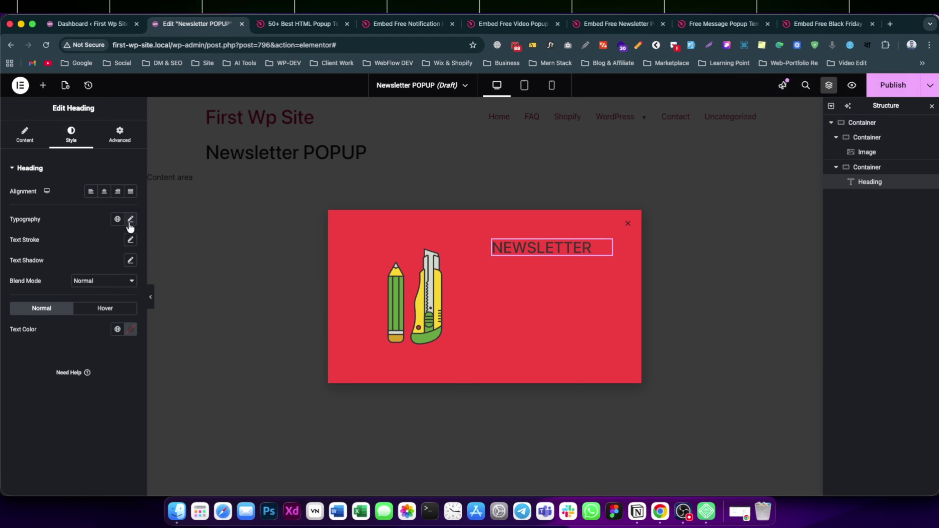
pyautogui.click(131, 329)
pyautogui.click(73, 364)
pyautogui.click(75, 332)
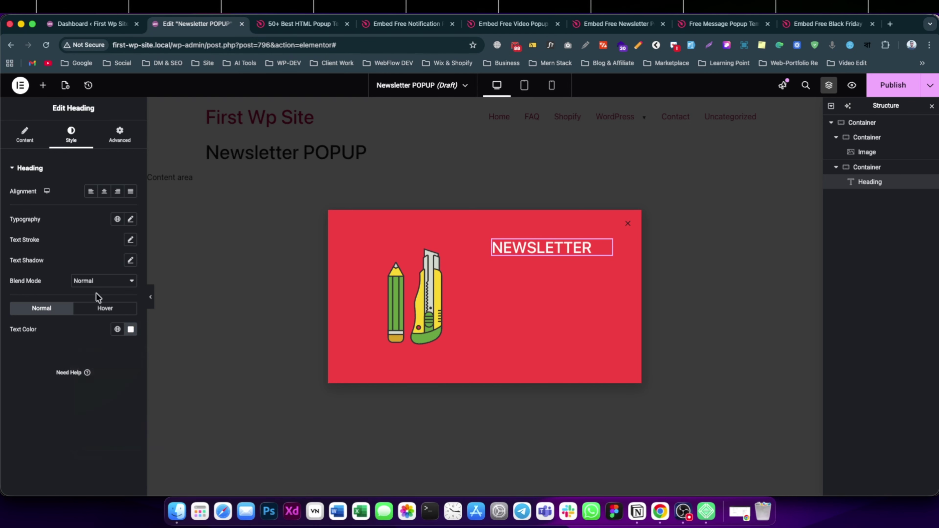
pyautogui.click(130, 220)
pyautogui.moveTo(14, 298); pyautogui.dragTo(33, 306)
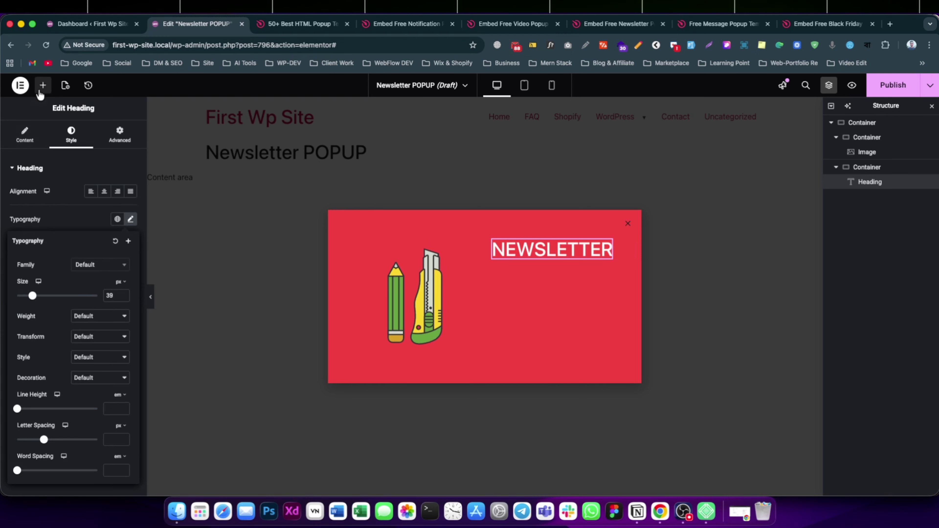
# Add a second heading with HTML tag p reading "Subscribe to our newsletter and stay up to date on our latest releases and promotions!"
pyautogui.click(42, 85)
pyautogui.click(40, 296)
pyautogui.click(89, 282)
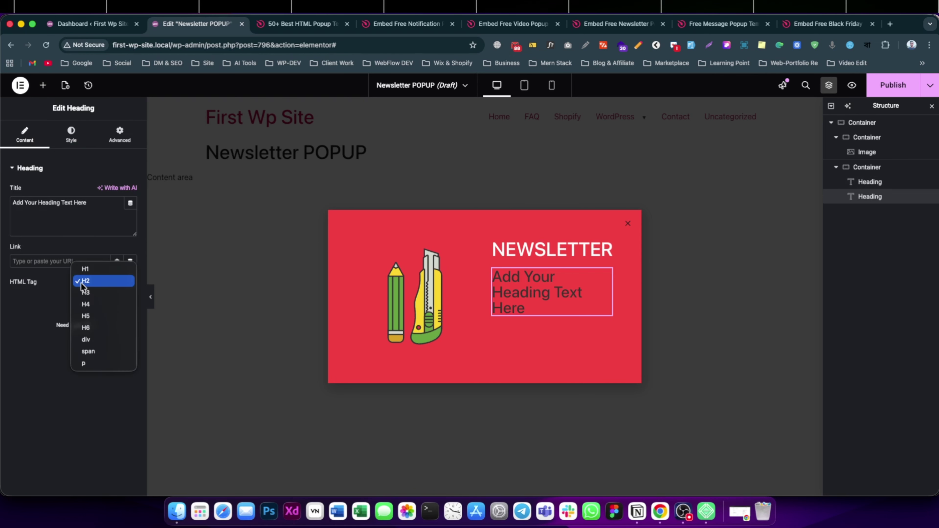
pyautogui.click(82, 363)
pyautogui.press('super+a')
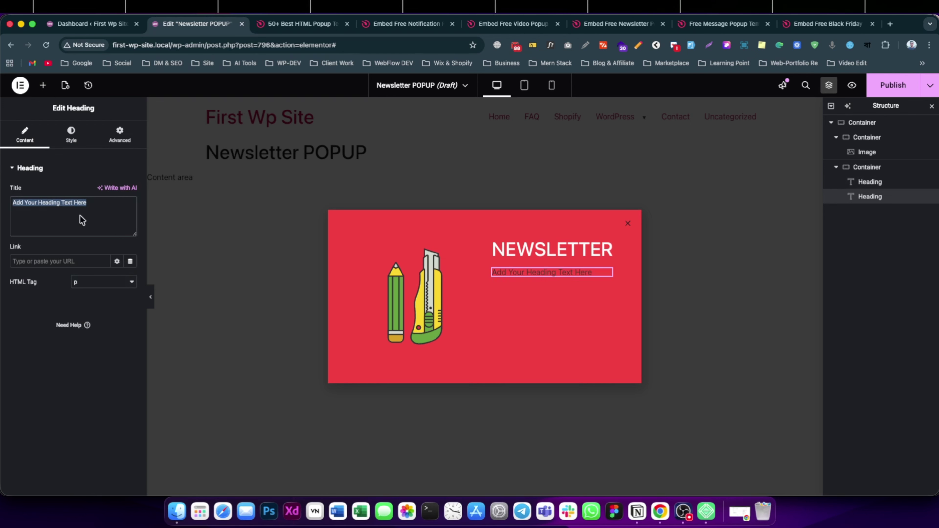
pyautogui.click(739, 11)
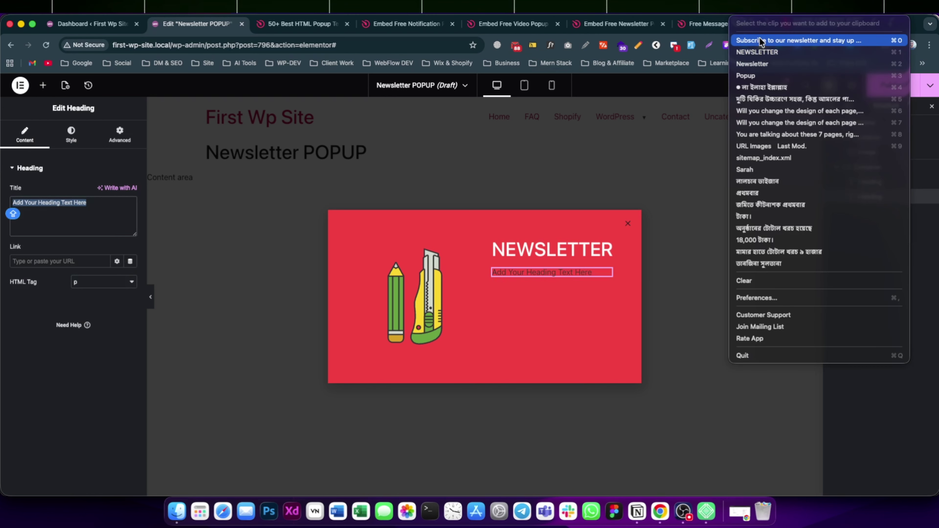
pyautogui.click(795, 38)
pyautogui.write('Subscribe to our newsletter and stay up to date on our latest releases and promotions!')
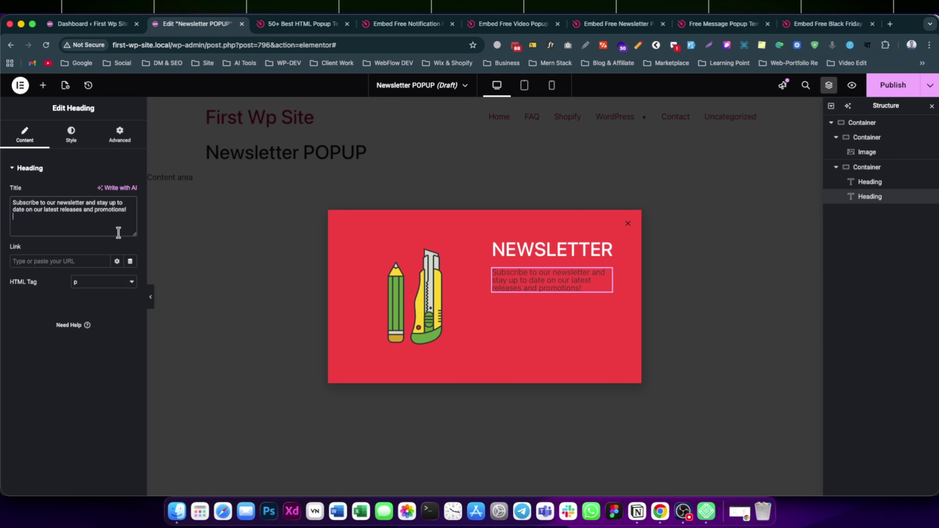
# Style the subscribe text with color #FFFFFF, a font size of 16 px and a line height of 1.5 em
pyautogui.click(71, 133)
pyautogui.click(130, 329)
pyautogui.click(86, 370)
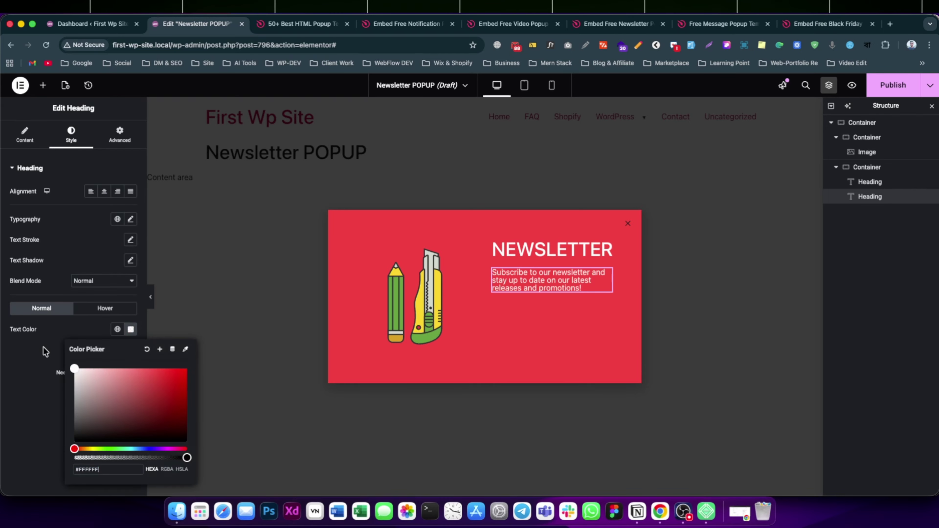
pyautogui.click(42, 356)
pyautogui.click(131, 219)
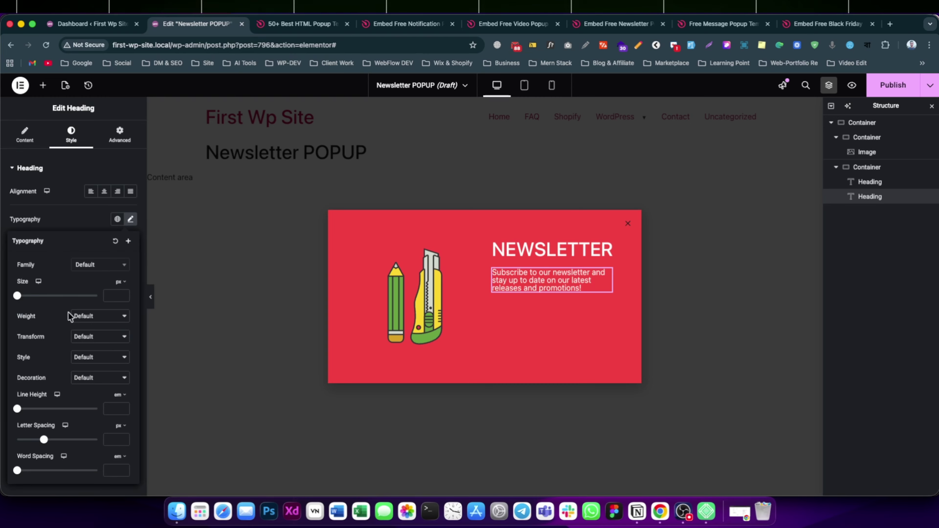
pyautogui.click(105, 296)
pyautogui.write('16')
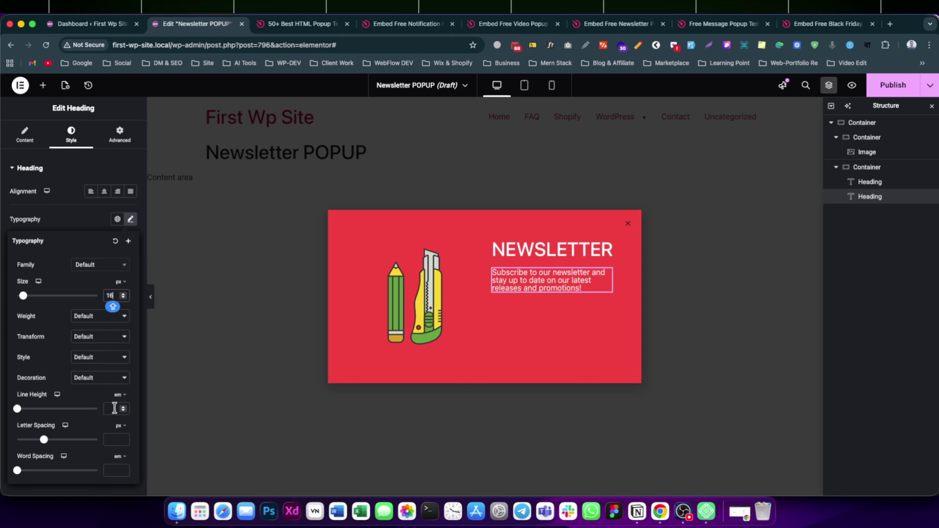
pyautogui.write('1.5')
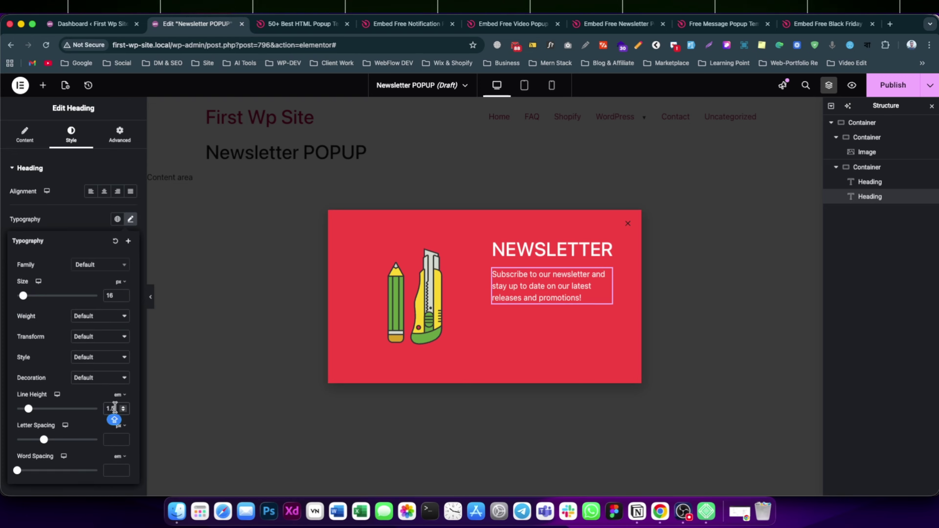
pyautogui.click(77, 226)
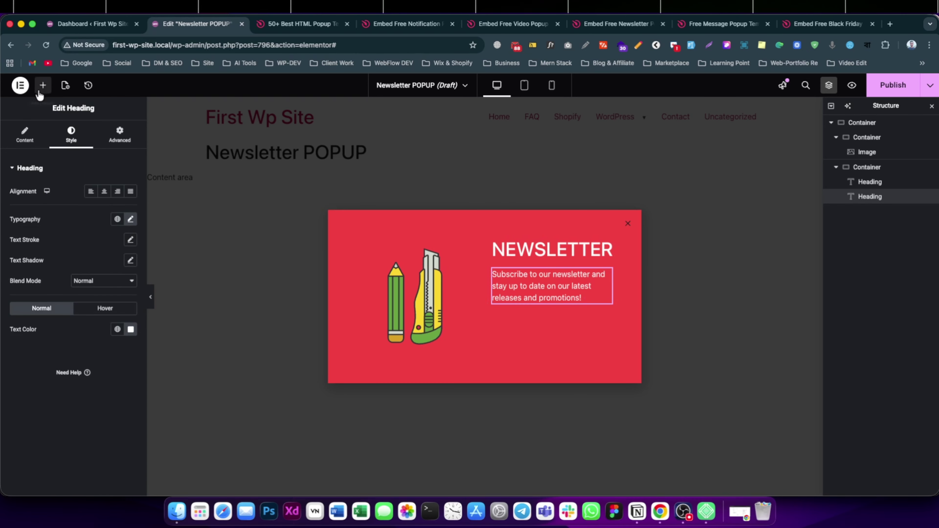
# Add a Form widget below the subscribe text and remove its Name and Message fields, keeping only Email
pyautogui.click(42, 85)
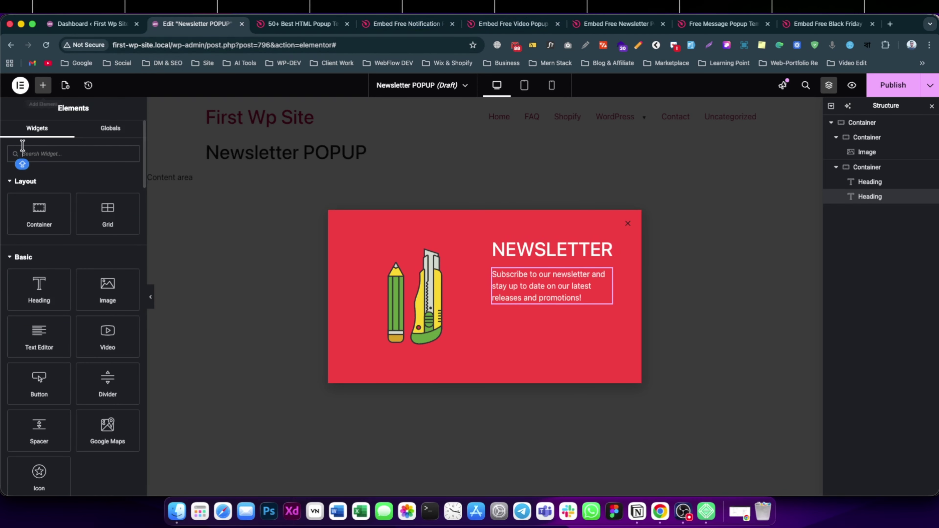
pyautogui.write('FOR')
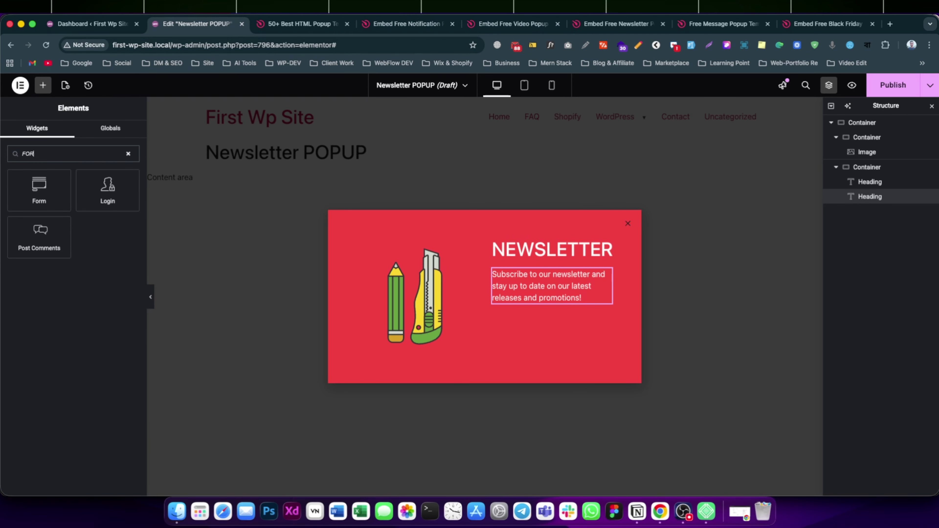
pyautogui.moveTo(54, 191); pyautogui.dragTo(565, 307)
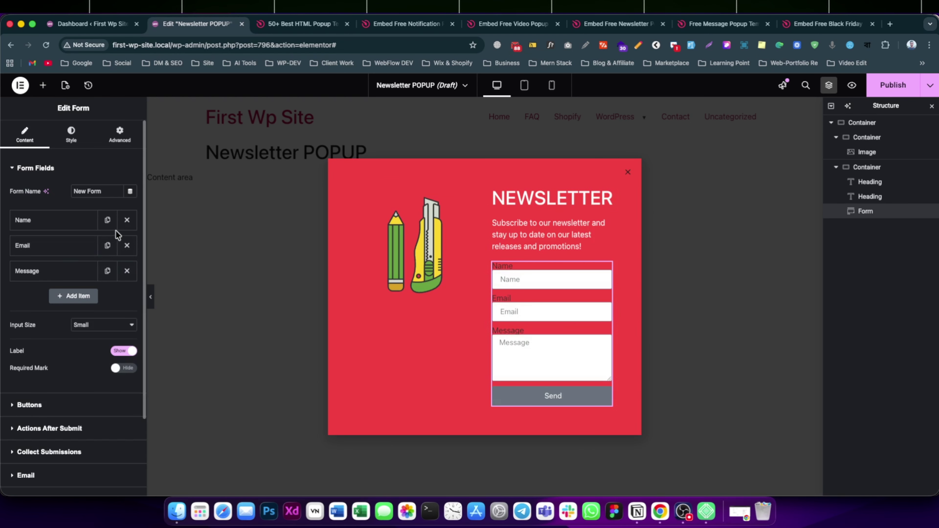
pyautogui.click(125, 222)
pyautogui.click(45, 228)
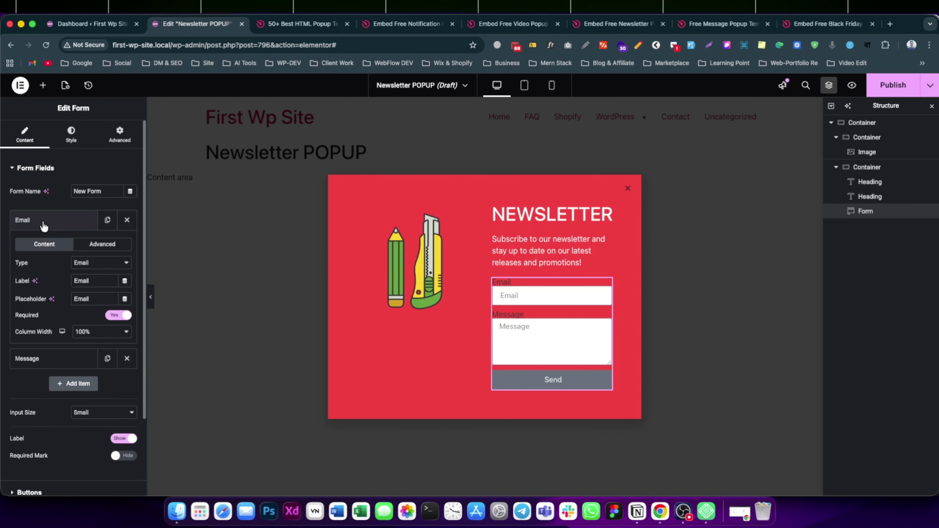
pyautogui.click(43, 226)
pyautogui.click(127, 246)
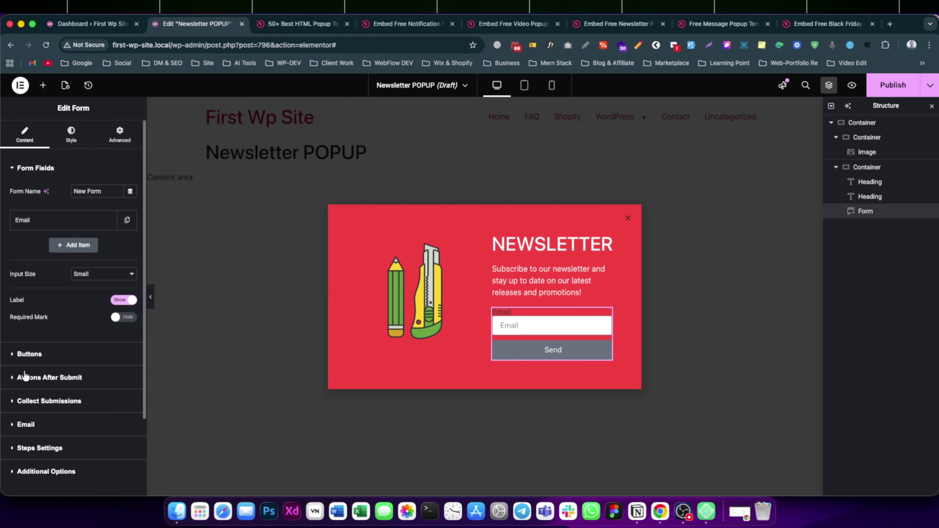
# Change the form's submit button text to "Submit"
pyautogui.scroll(-1, 39, 364)
pyautogui.click(36, 336)
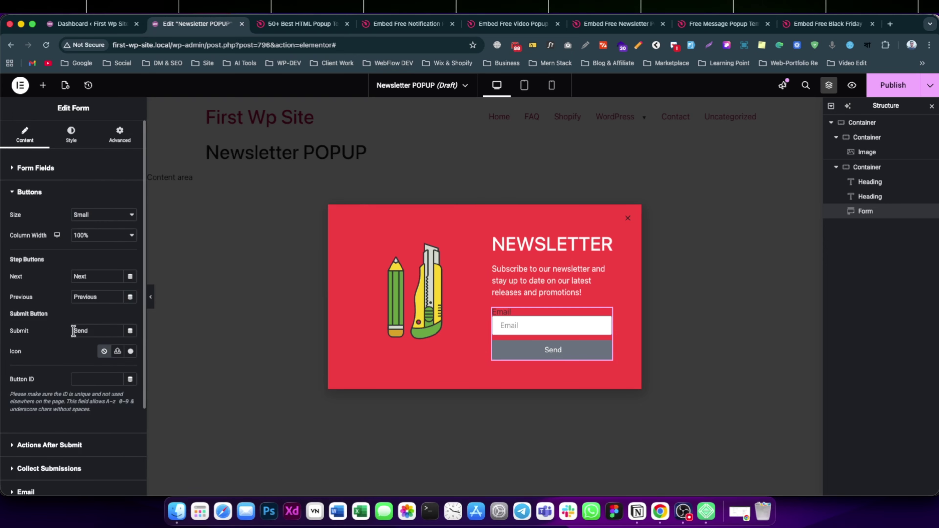
pyautogui.doubleClick(93, 331)
pyautogui.write('Submit')
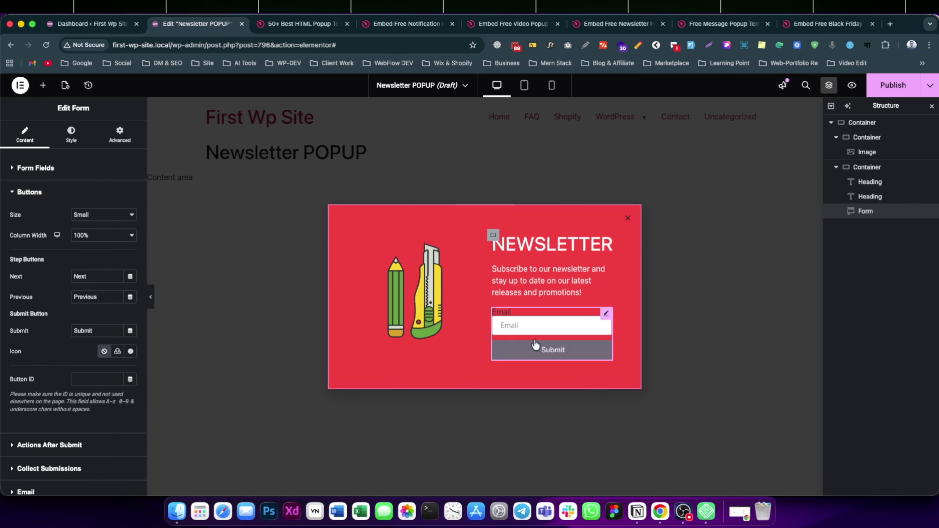
# Hide the form's field labels and set the submit button's background color to #000000
pyautogui.click(37, 174)
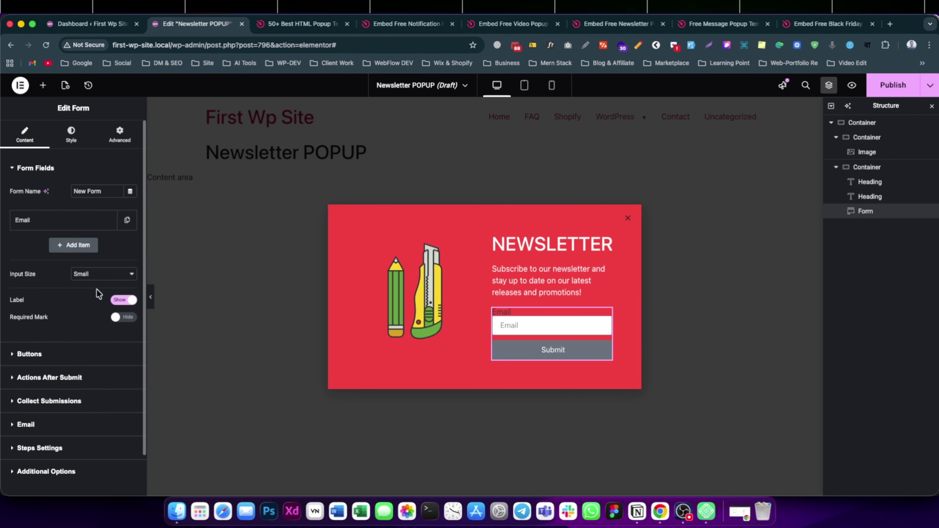
pyautogui.click(118, 300)
pyautogui.click(71, 135)
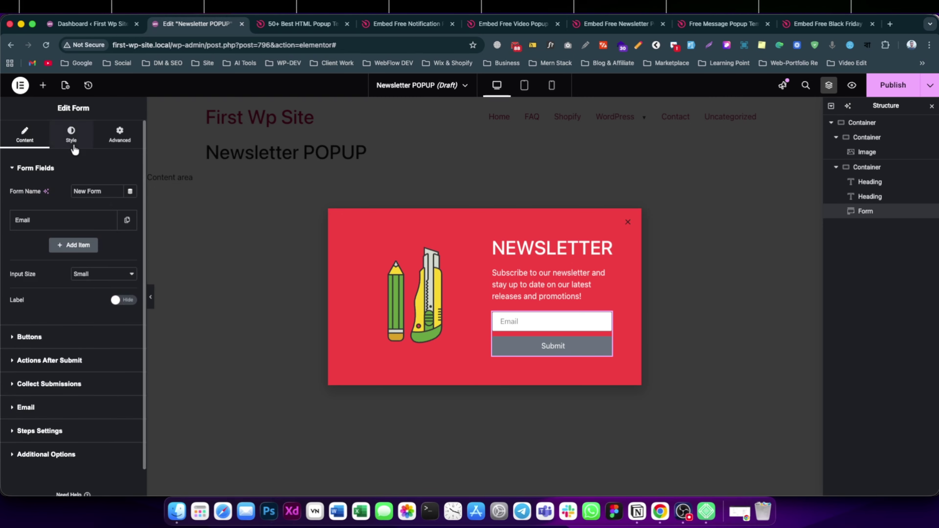
pyautogui.scroll(-5, 74, 352)
pyautogui.click(34, 379)
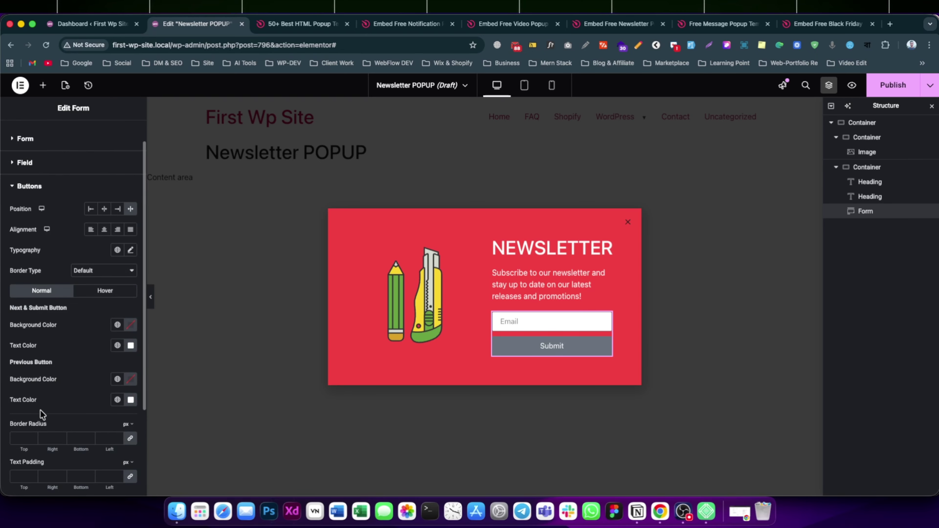
pyautogui.scroll(-2, 71, 357)
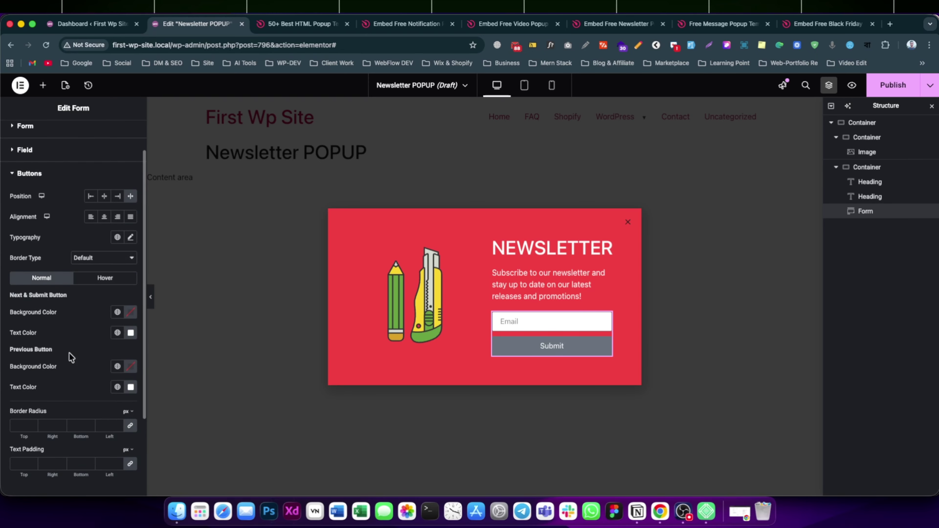
pyautogui.click(130, 312)
pyautogui.moveTo(102, 390); pyautogui.dragTo(61, 431)
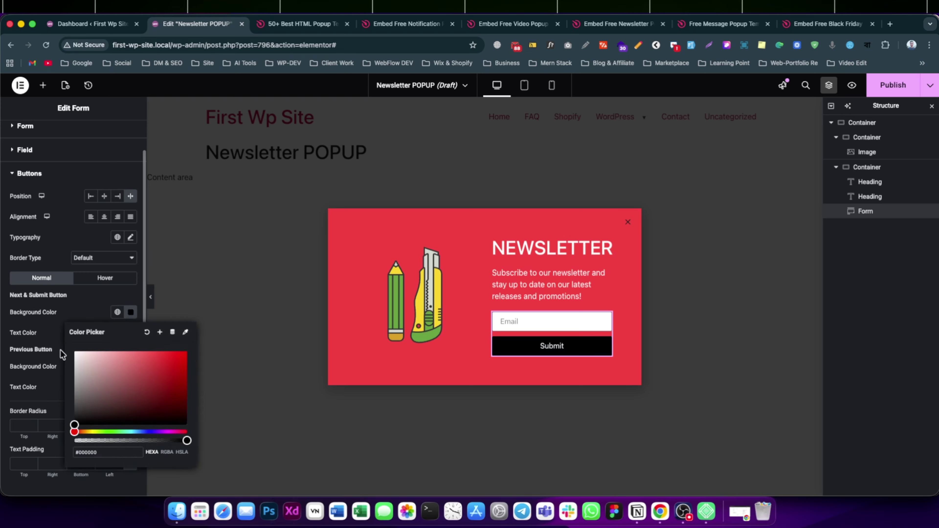
pyautogui.click(57, 330)
# Set the form field's border width to 0 px on all sides
pyautogui.scroll(1, 37, 155)
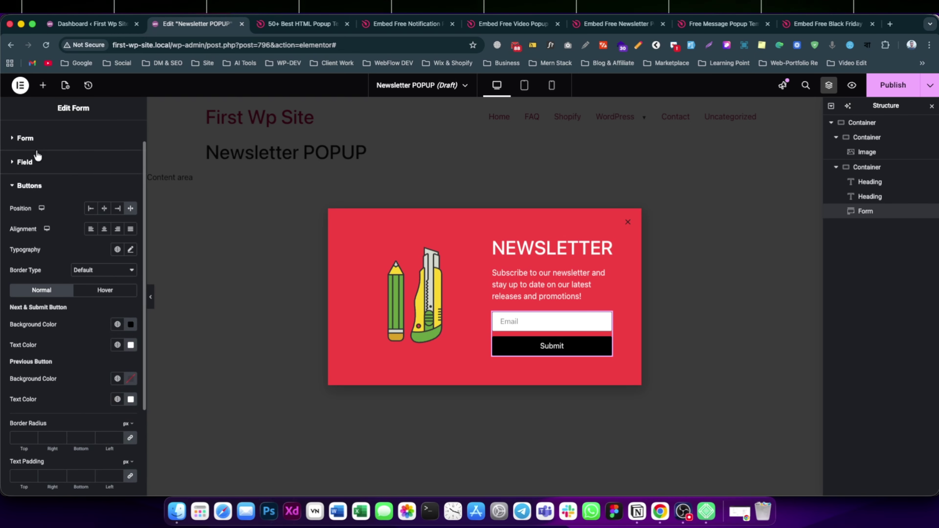
pyautogui.click(20, 184)
pyautogui.click(23, 192)
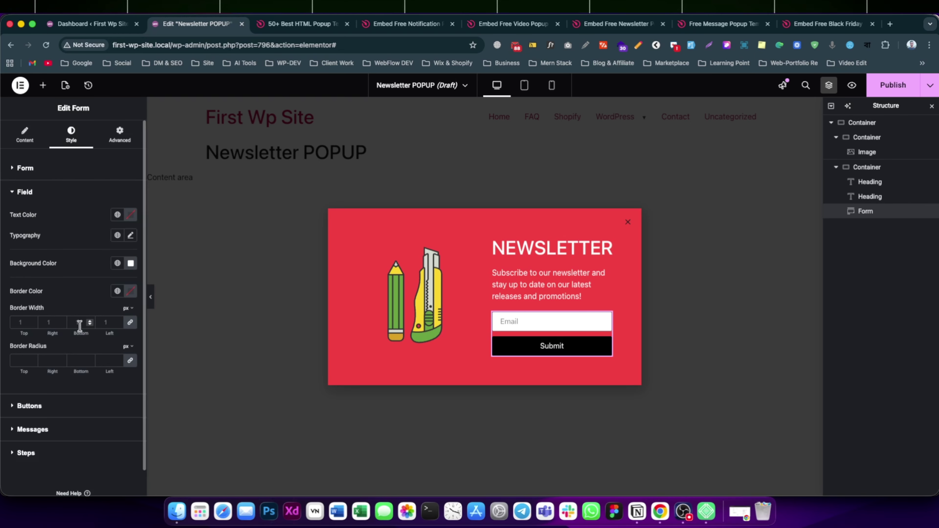
pyautogui.click(22, 322)
pyautogui.write('1')
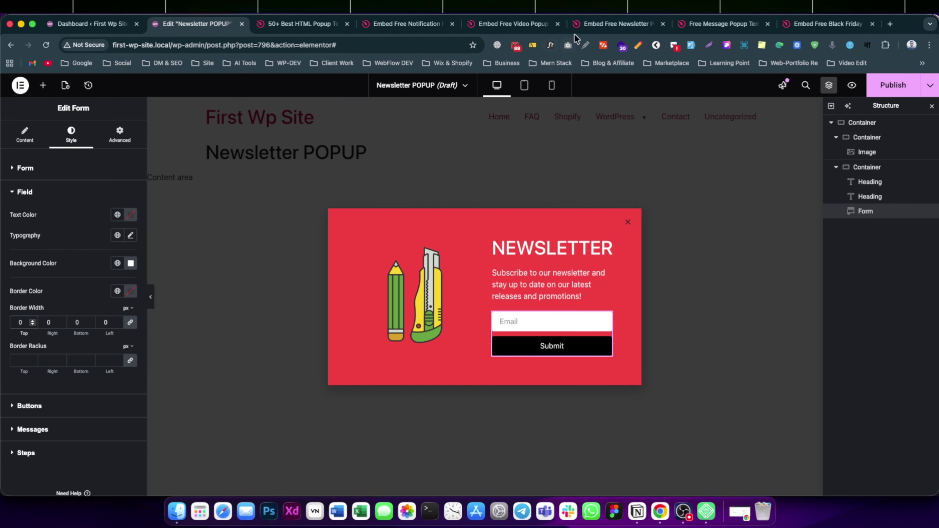
# Check the form in Elfsight's newsletter popup template and set the Elementor form's input size to Medium
pyautogui.click(618, 24)
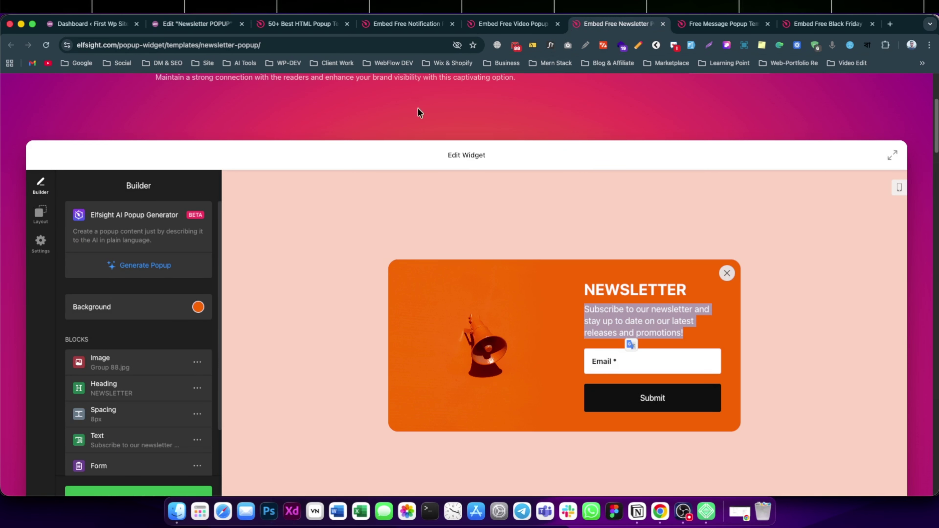
pyautogui.click(317, 26)
pyautogui.click(207, 32)
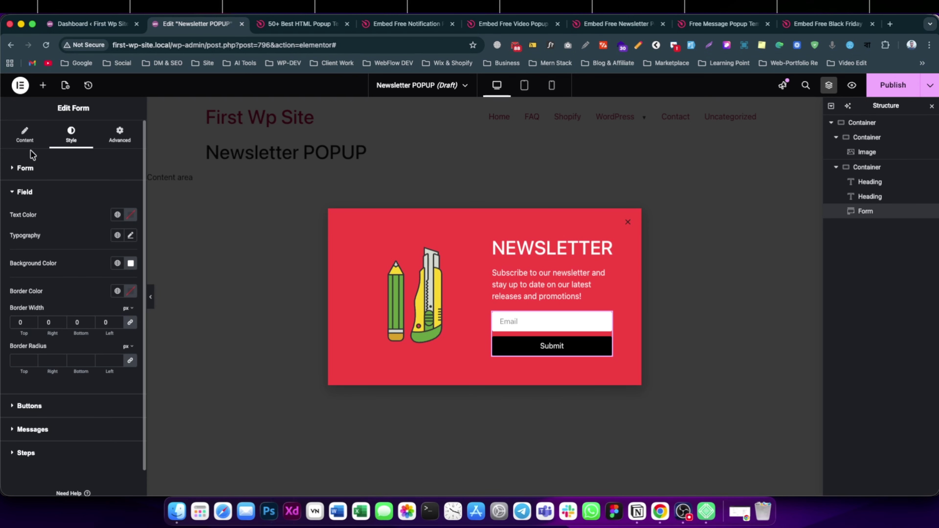
pyautogui.click(26, 138)
pyautogui.click(85, 274)
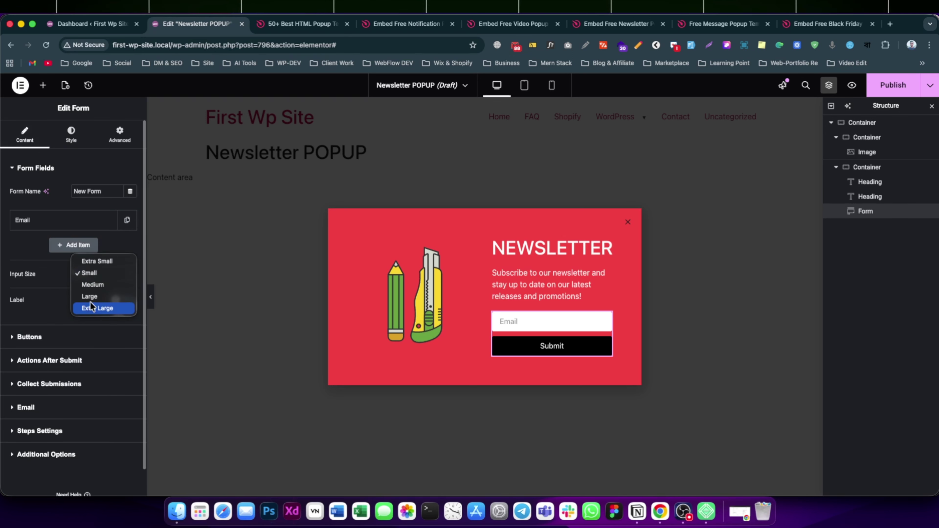
pyautogui.click(97, 286)
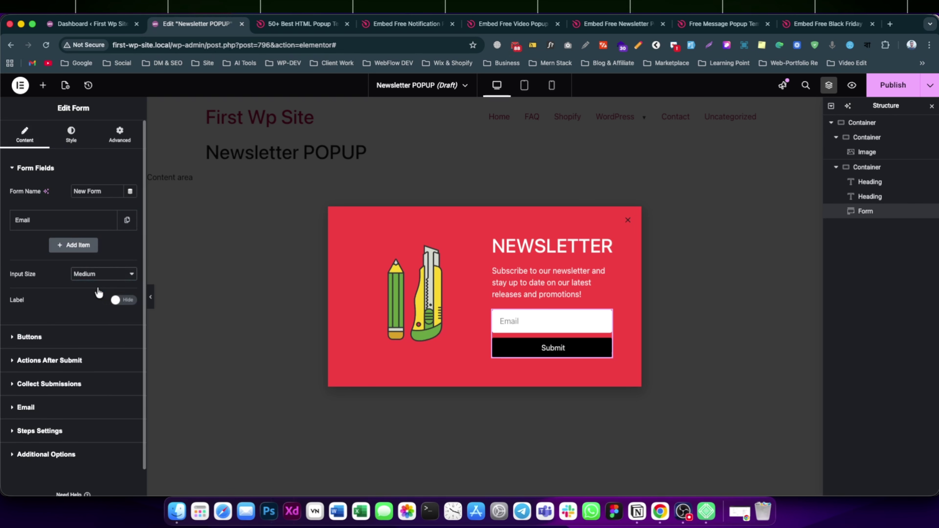
# Change the Email field's placeholder to "Email*"
pyautogui.click(45, 221)
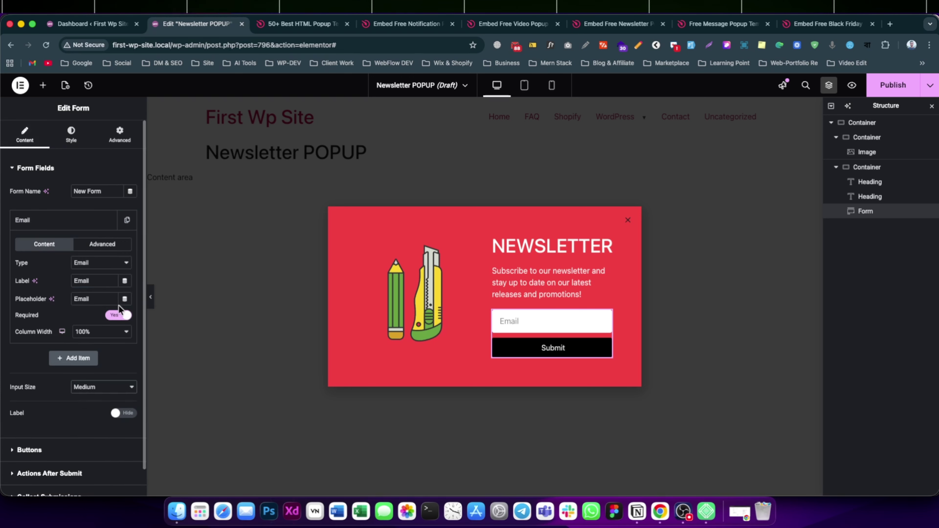
pyautogui.click(106, 299)
pyautogui.write('*')
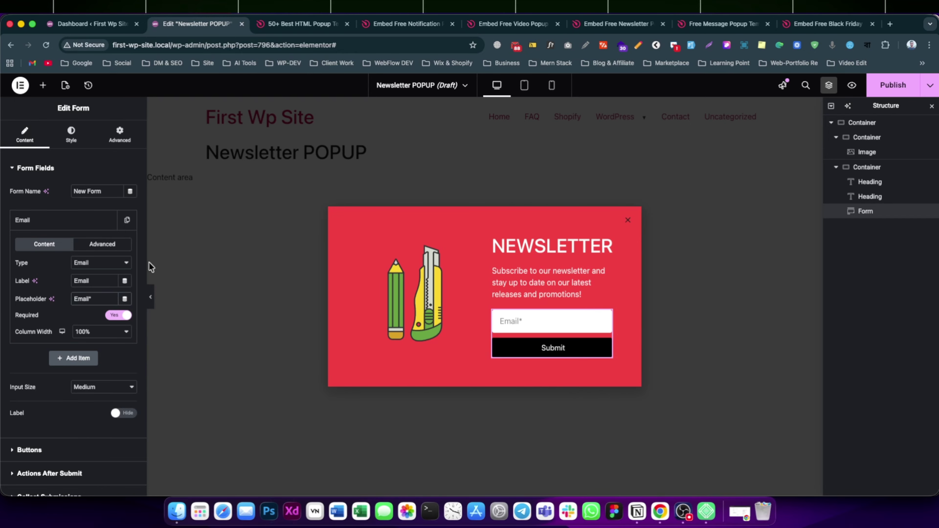
pyautogui.click(59, 222)
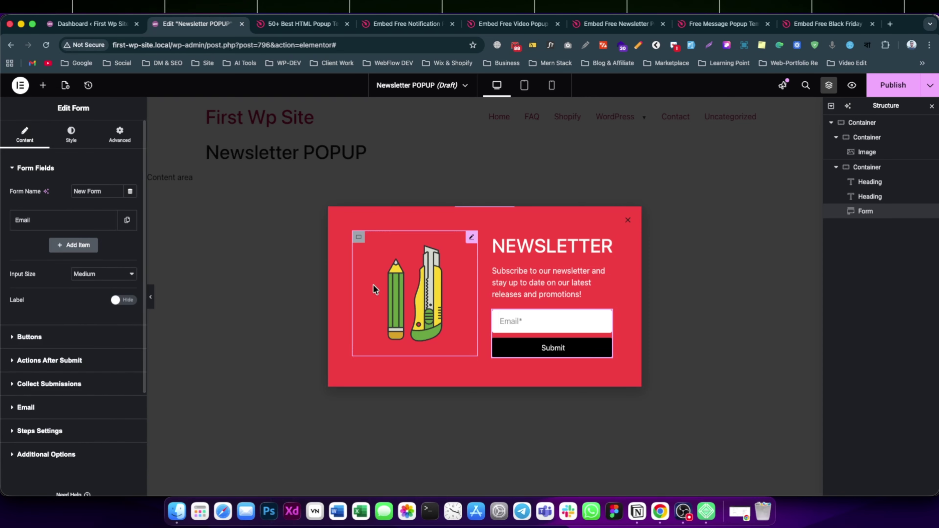
# Publish the newsletter popup without adding any display conditions
pyautogui.click(894, 87)
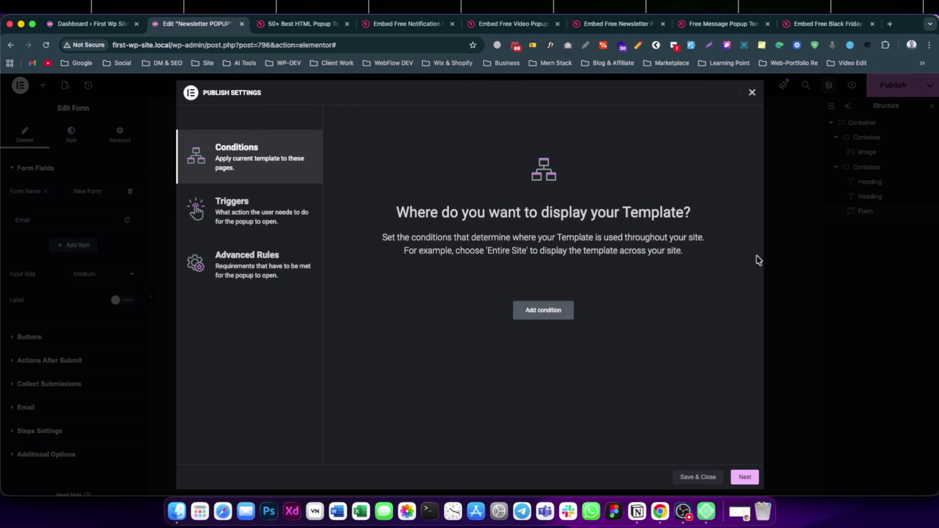
pyautogui.click(713, 477)
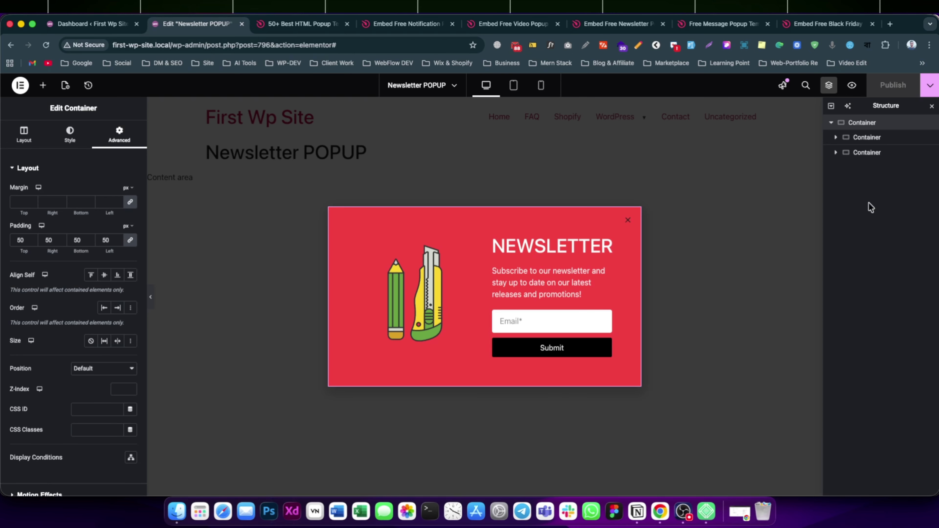
# Show all of Elementor's saved templates in the WordPress dashboard to look for the popup
pyautogui.click(85, 24)
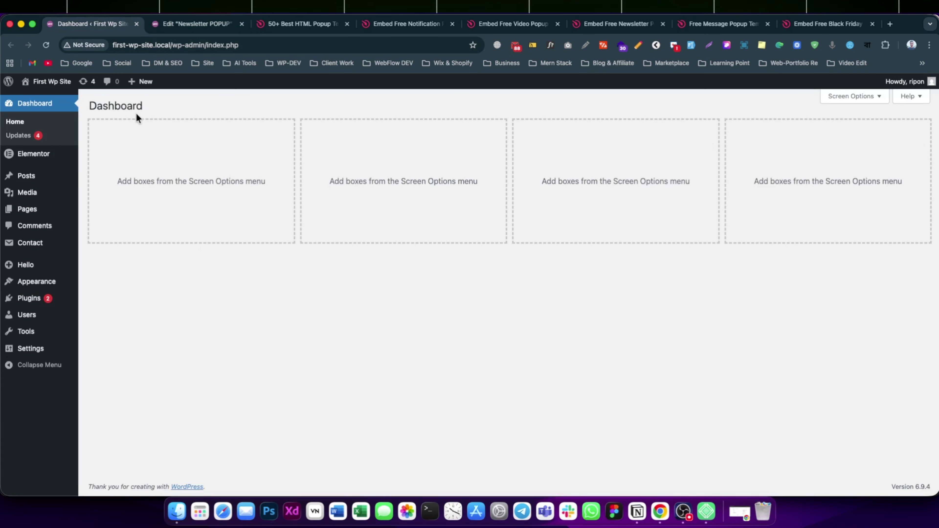
pyautogui.moveTo(37, 154)
pyautogui.moveTo(154, 171)
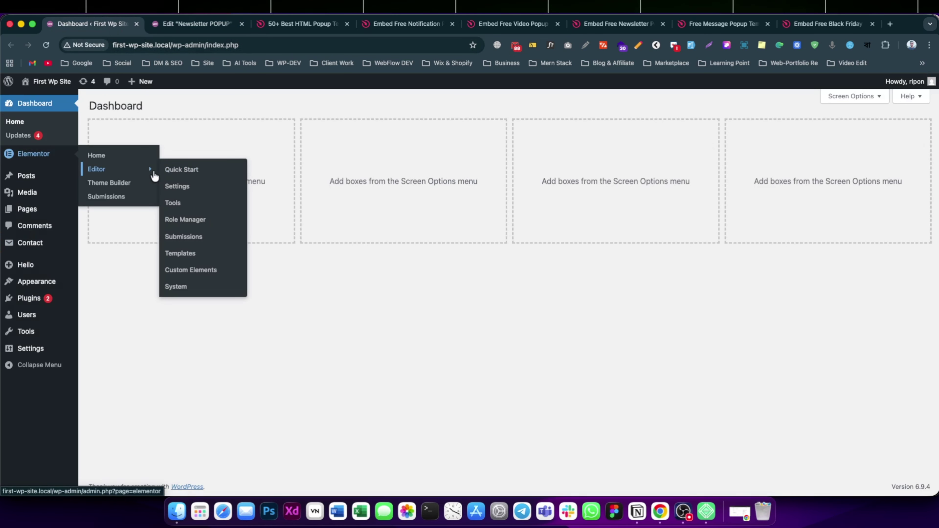
pyautogui.click(200, 253)
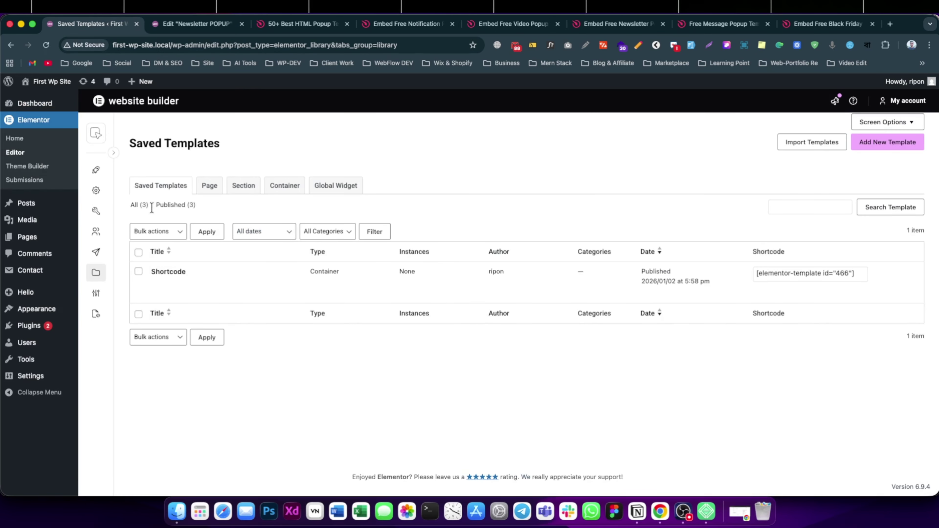
pyautogui.click(138, 205)
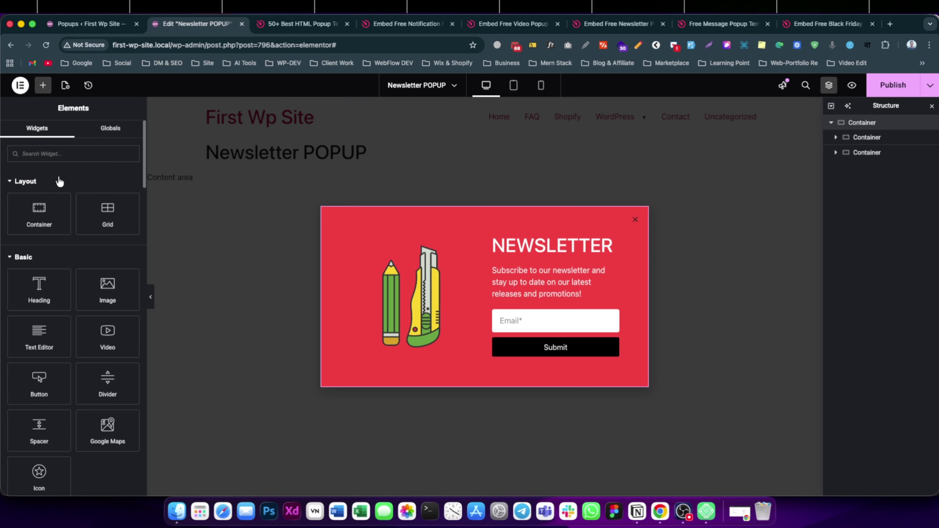
# Set the newsletter popup's width to 800 px in its popup settings
pyautogui.click(65, 88)
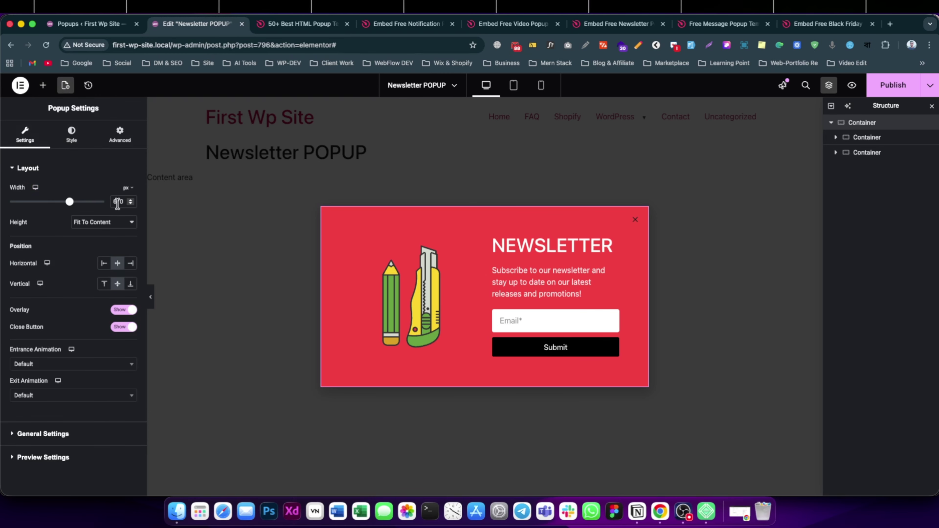
pyautogui.moveTo(69, 202); pyautogui.dragTo(111, 211)
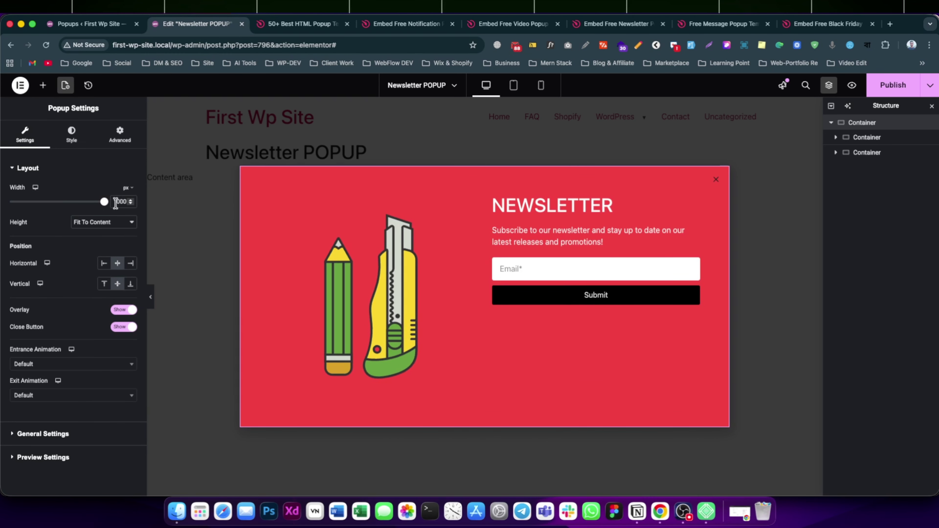
pyautogui.click(127, 188)
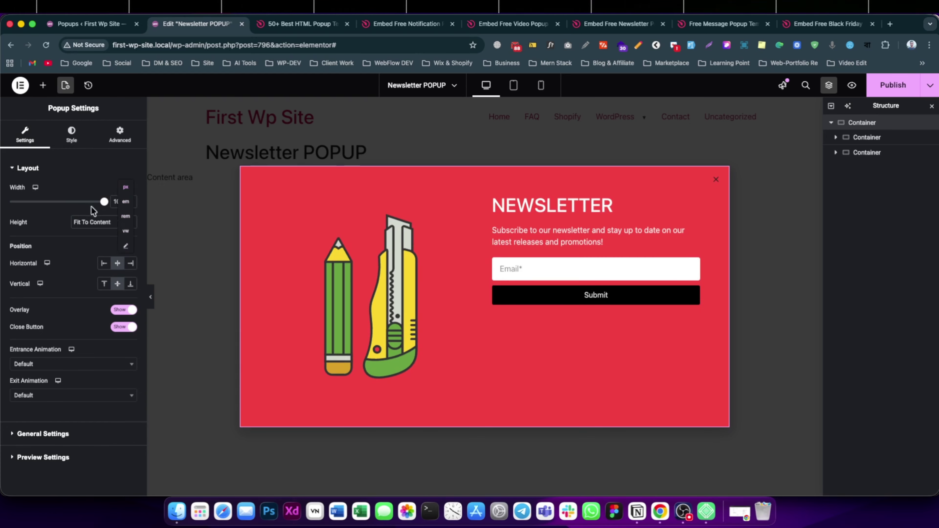
pyautogui.click(96, 202)
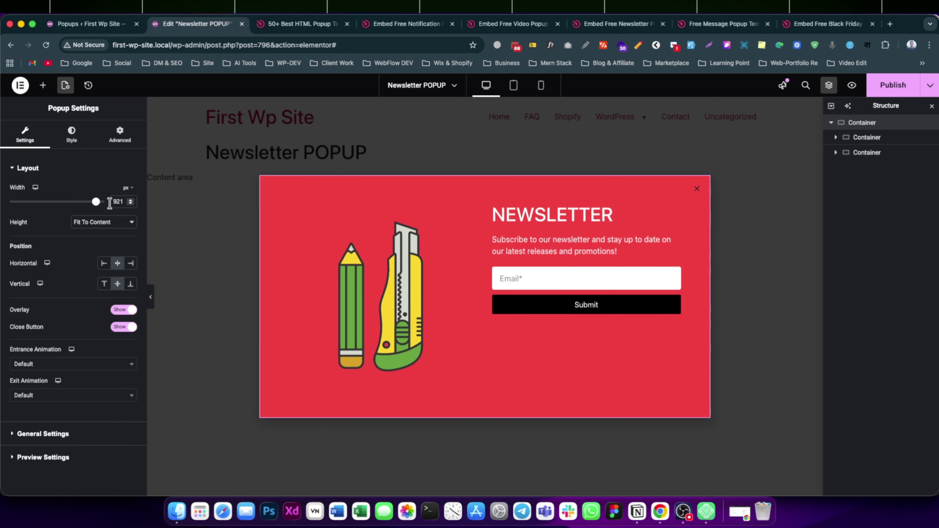
pyautogui.write('800')
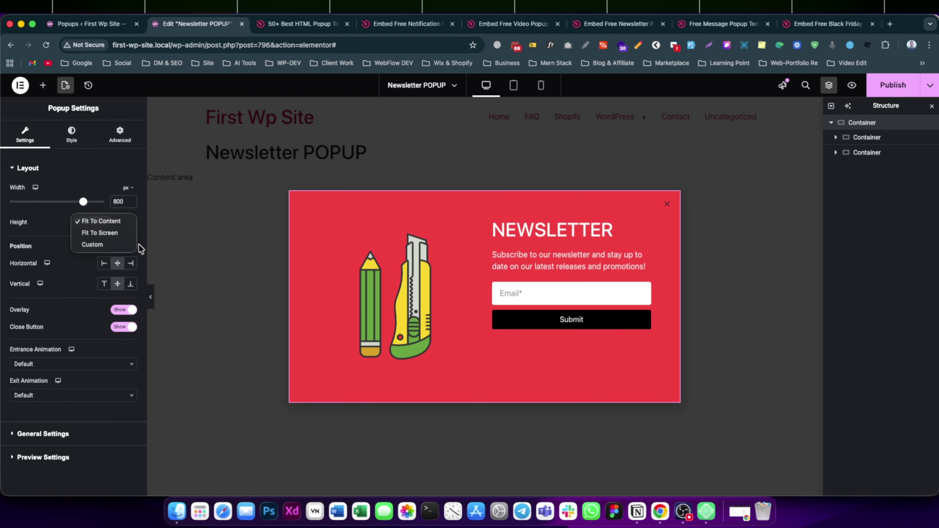
# Try the Fit To Screen and Custom options for the popup height and return it to Fit To Content
pyautogui.click(90, 233)
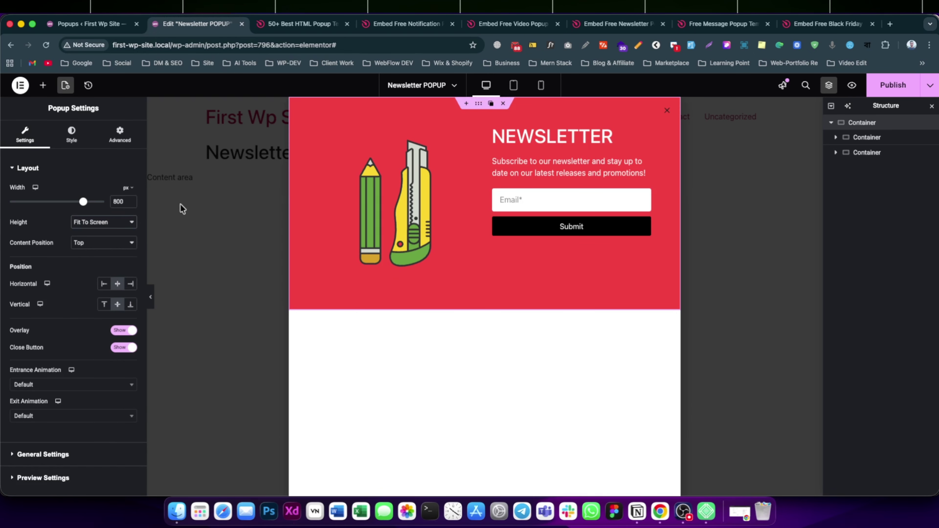
pyautogui.click(125, 222)
pyautogui.click(112, 232)
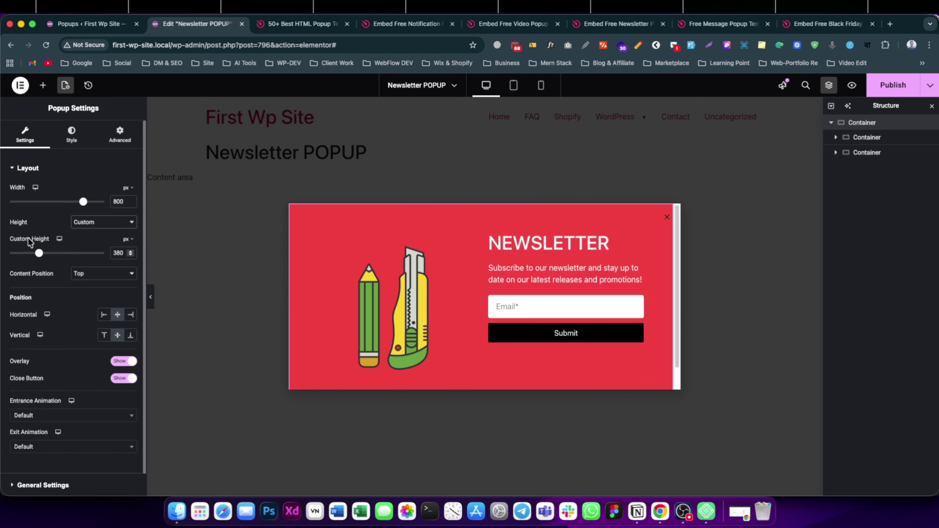
pyautogui.moveTo(35, 255); pyautogui.dragTo(64, 255)
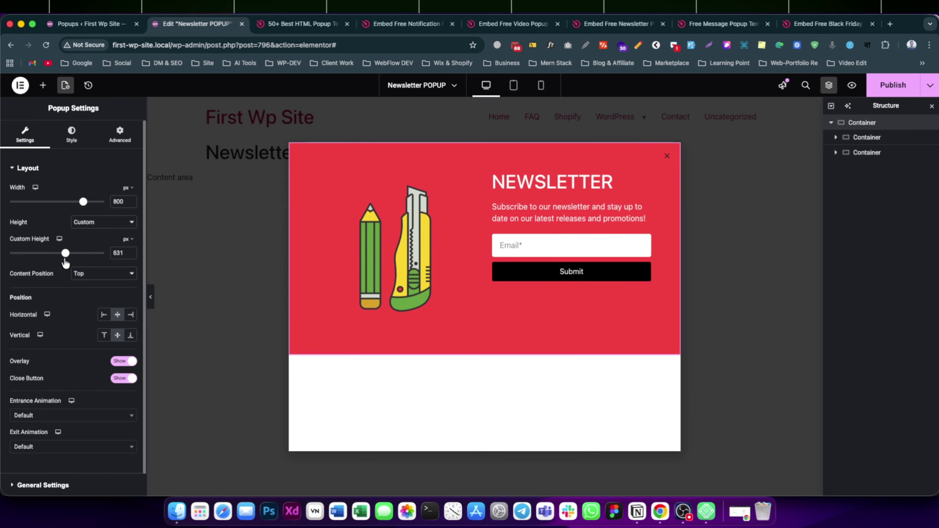
pyautogui.click(107, 222)
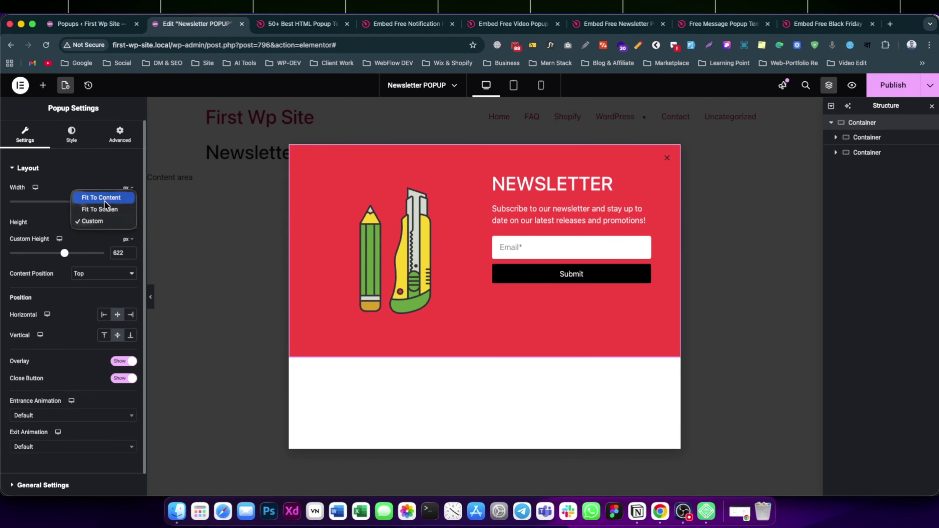
pyautogui.click(105, 198)
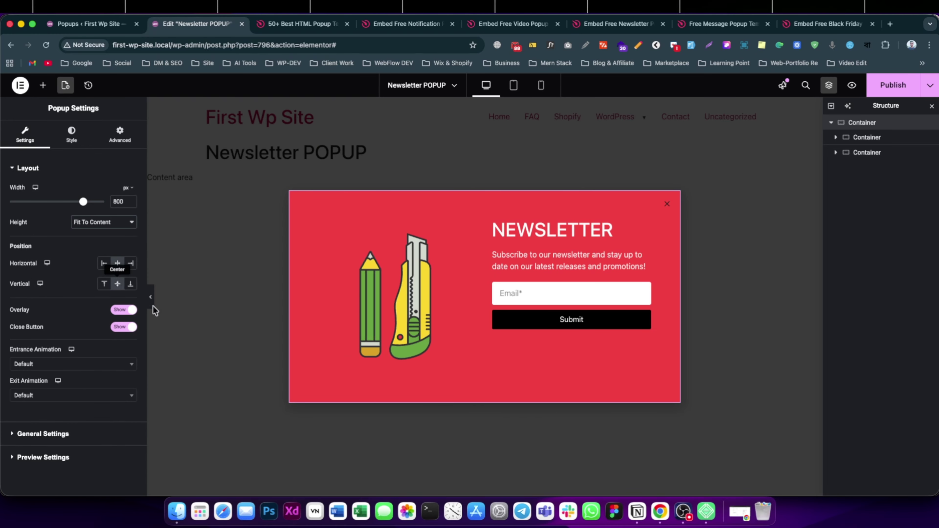
# Set the popup's horizontal position to Right and its vertical position to Bottom
pyautogui.click(104, 264)
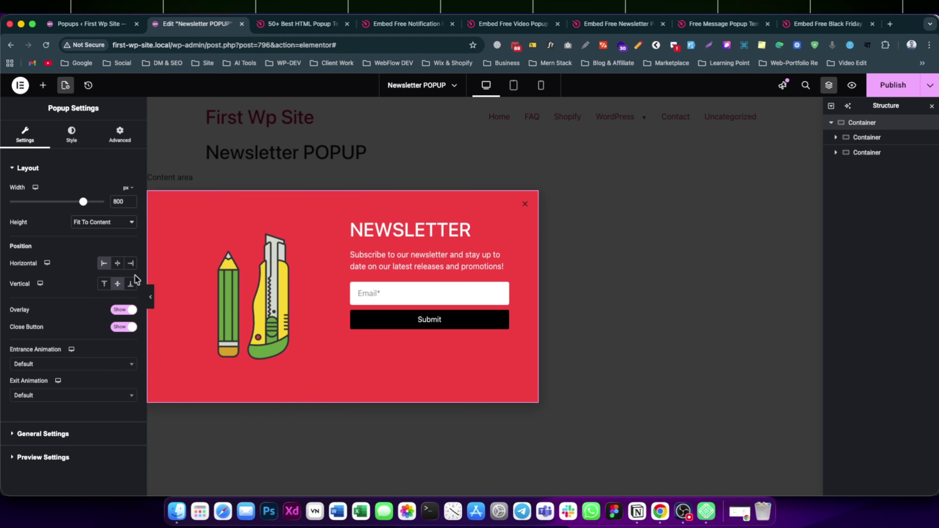
pyautogui.click(131, 263)
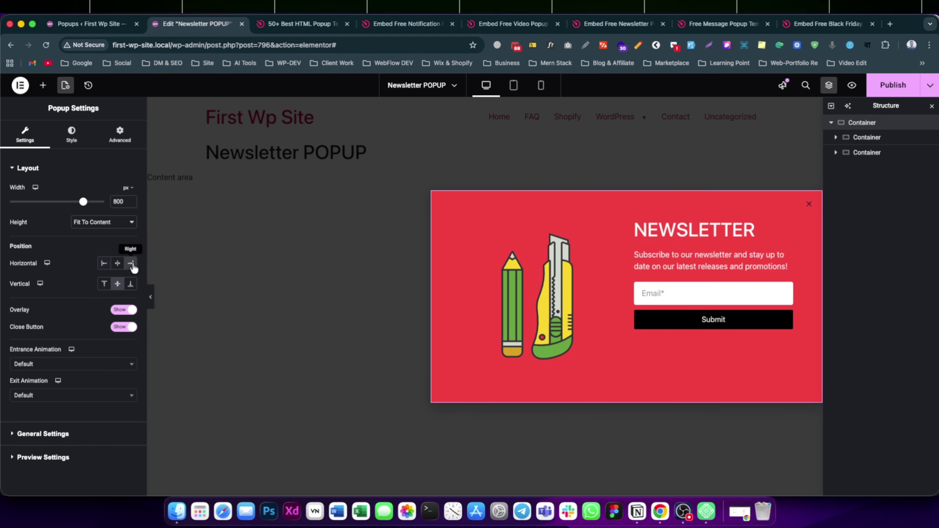
pyautogui.click(136, 286)
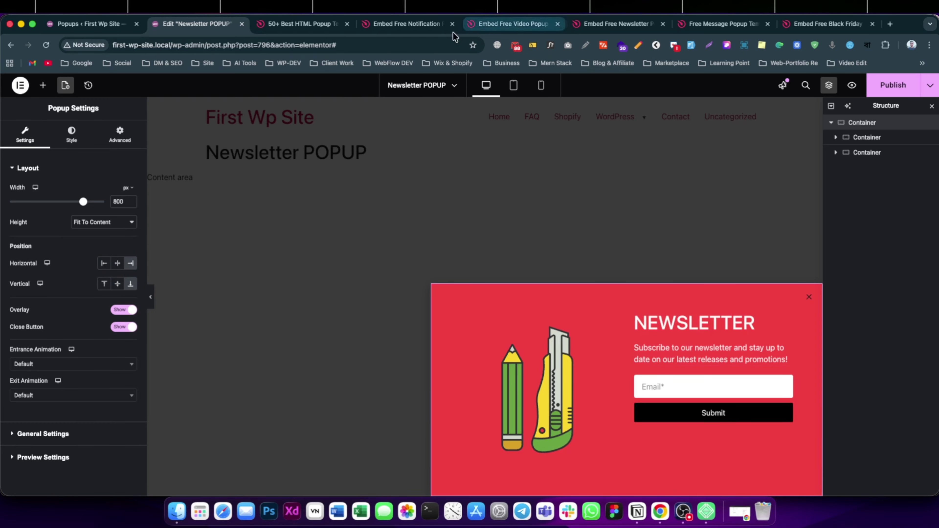
# Look at where the popup is placed in Elfsight's notification popup template
pyautogui.click(419, 26)
pyautogui.scroll(-10, 274, 255)
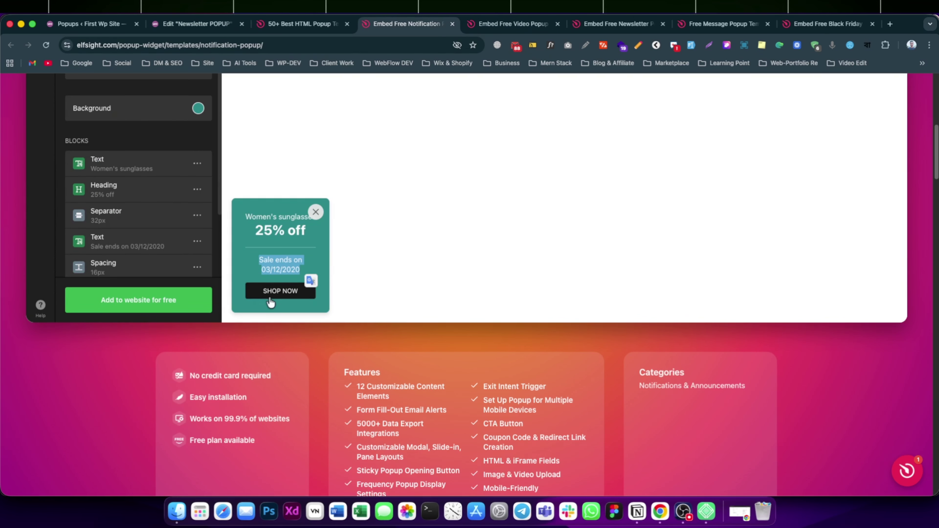
# Switch back to the newsletter popup's editor, set its horizontal and vertical positions to Center, and publish it without adding display conditions
pyautogui.scroll(2, 271, 302)
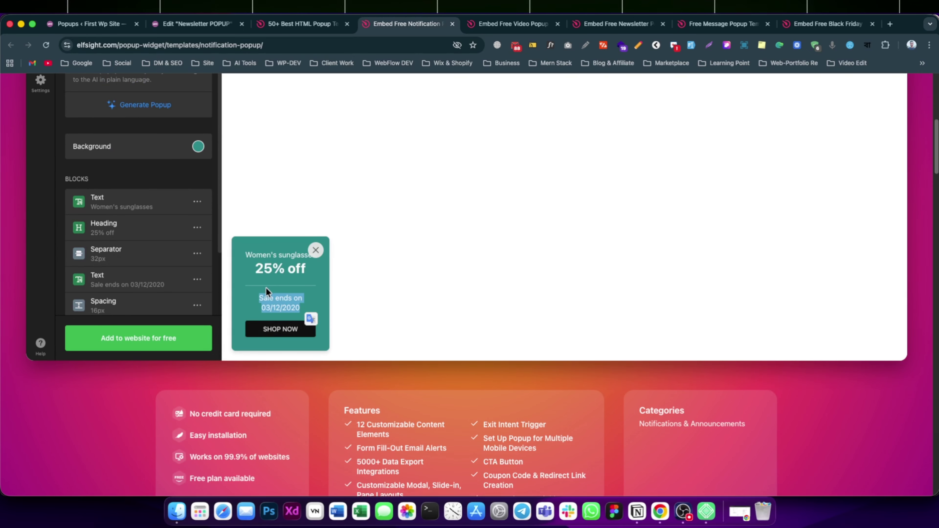
pyautogui.click(195, 30)
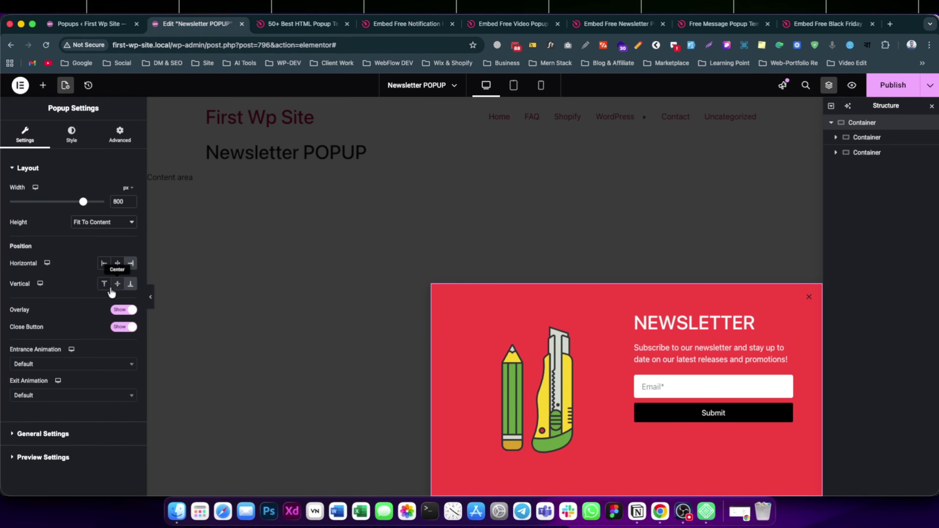
pyautogui.click(102, 269)
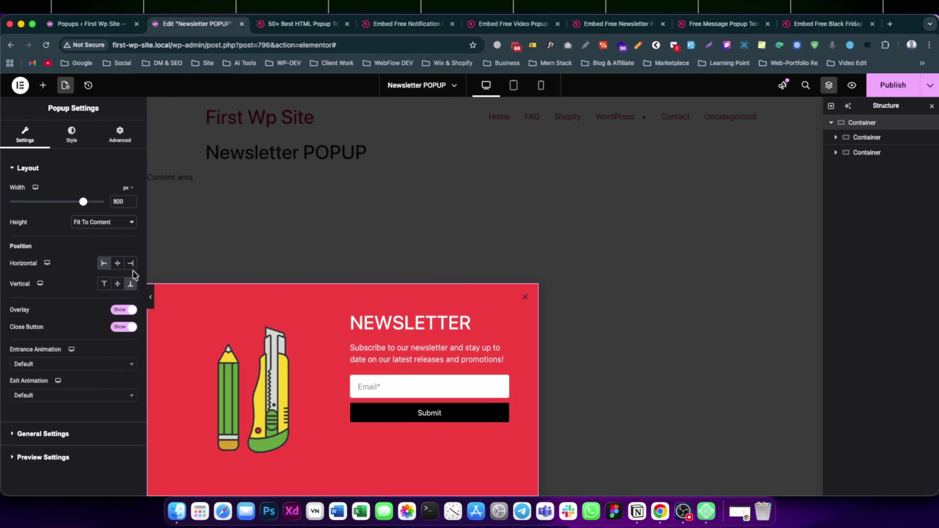
pyautogui.click(118, 263)
pyautogui.click(117, 284)
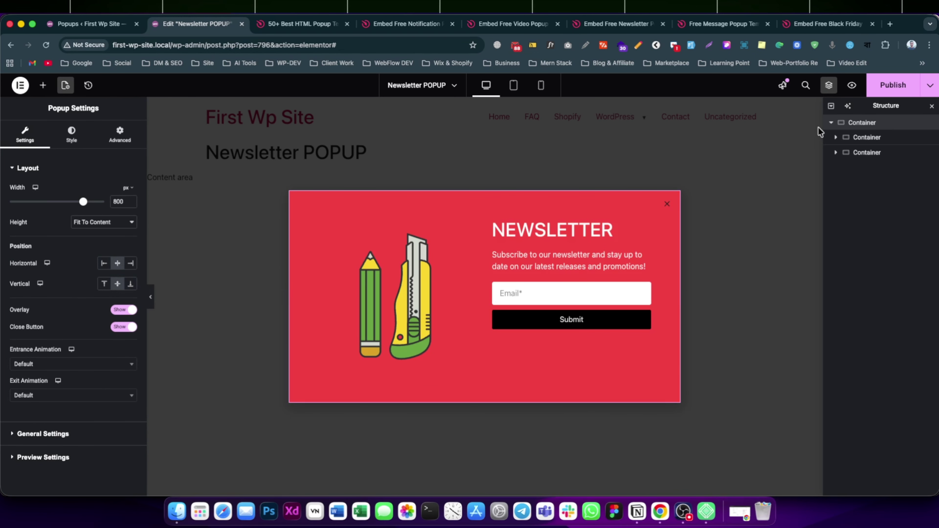
pyautogui.click(889, 97)
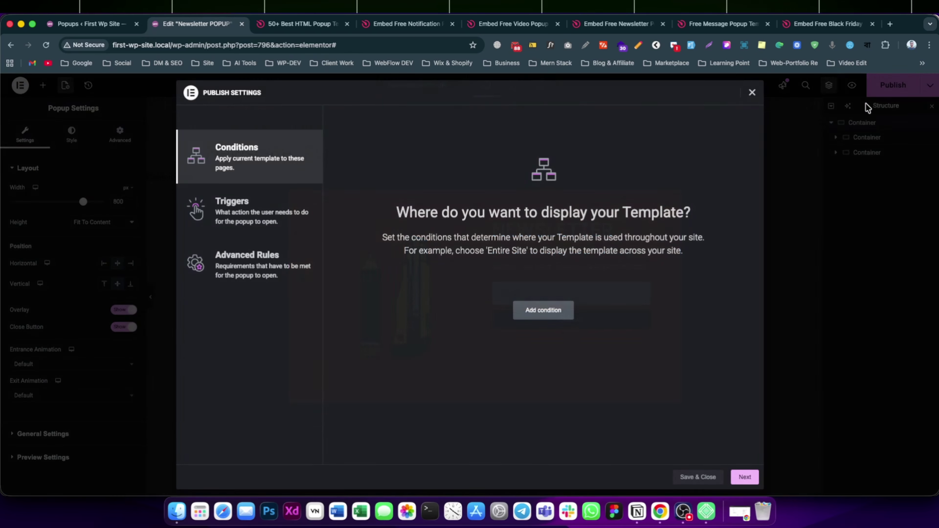
pyautogui.click(695, 477)
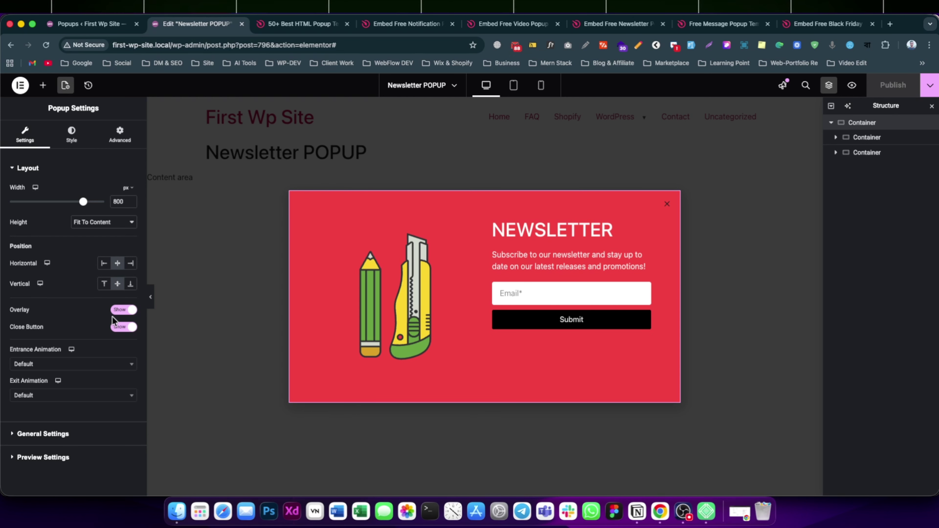
# Try hiding the popup's overlay and close button one after the other, setting each back to Show
pyautogui.click(127, 312)
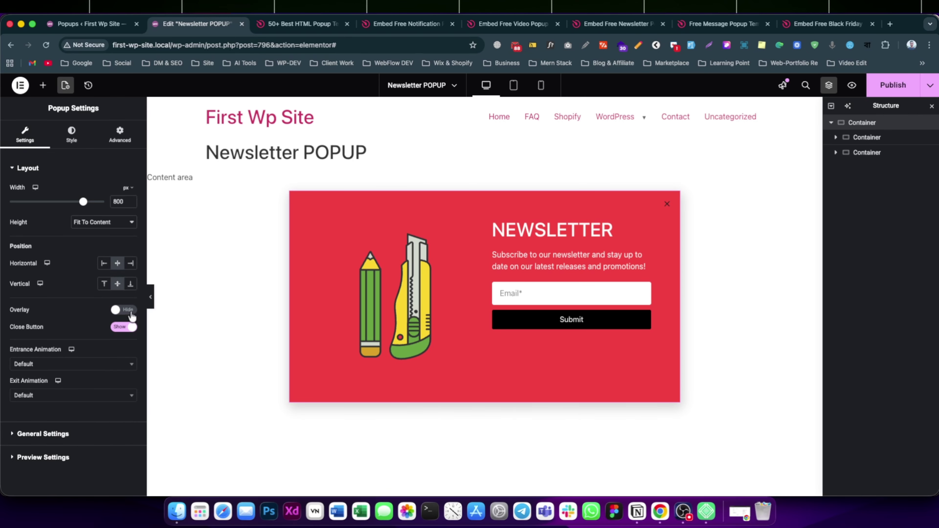
pyautogui.click(127, 310)
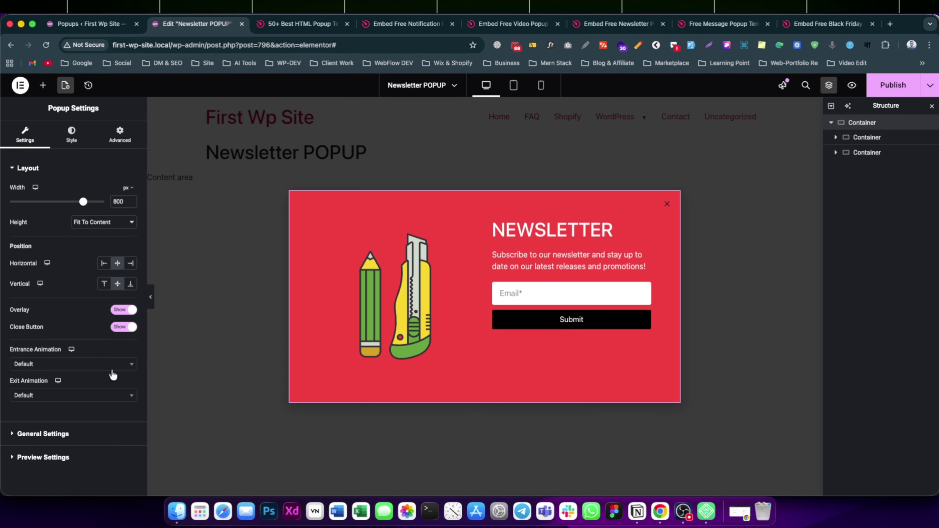
pyautogui.click(124, 333)
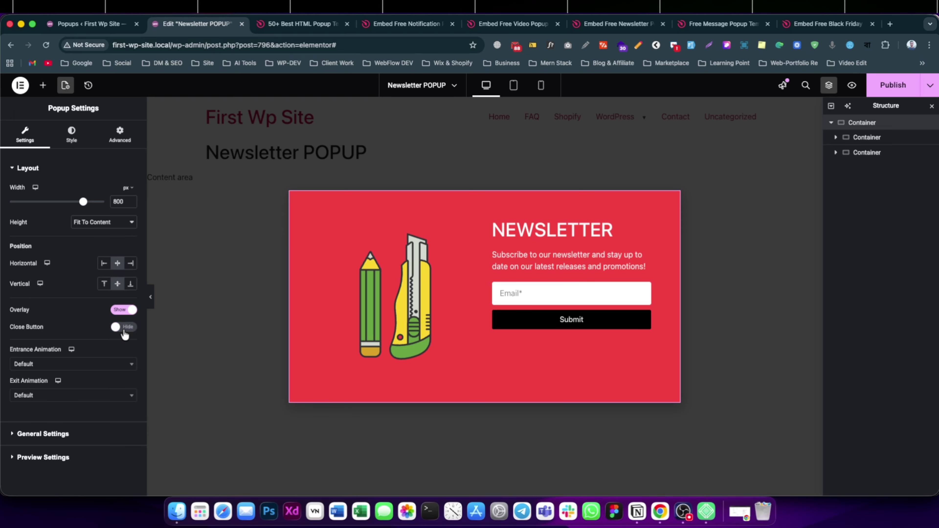
pyautogui.click(124, 333)
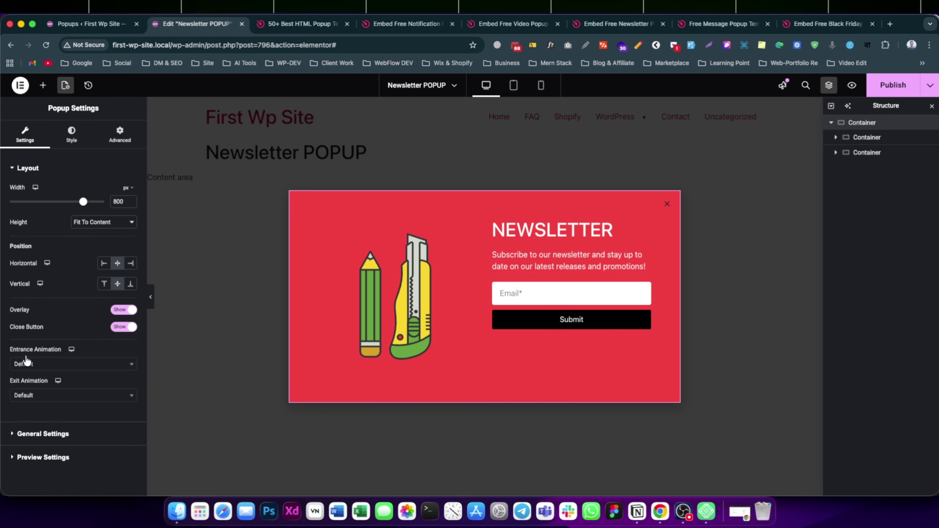
# Try Fade In Down as the popup's entrance animation, set it to Fade In, and open the exit animation choices
pyautogui.click(36, 366)
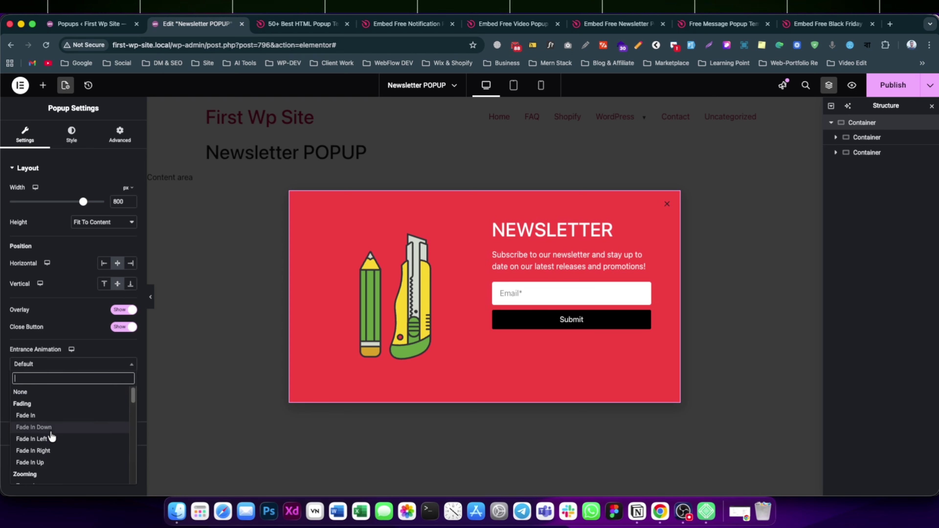
pyautogui.click(46, 427)
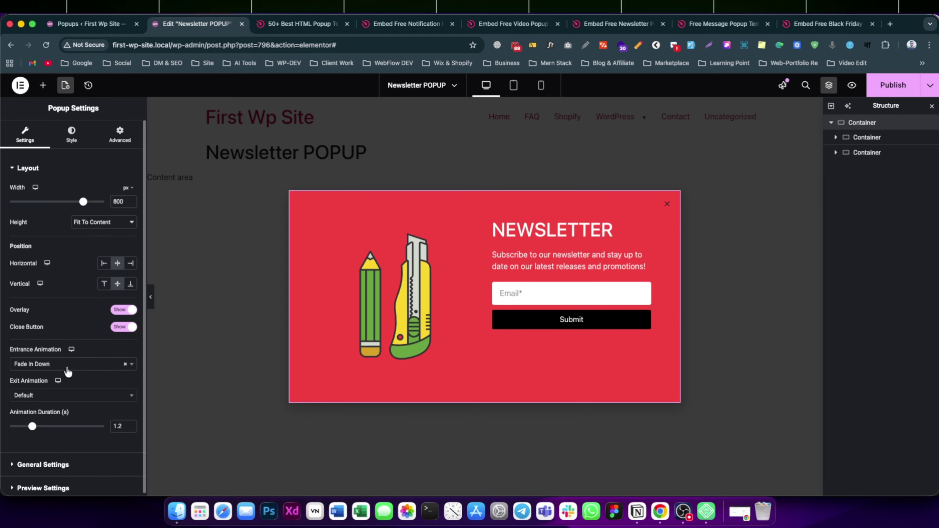
pyautogui.click(67, 366)
pyautogui.click(52, 417)
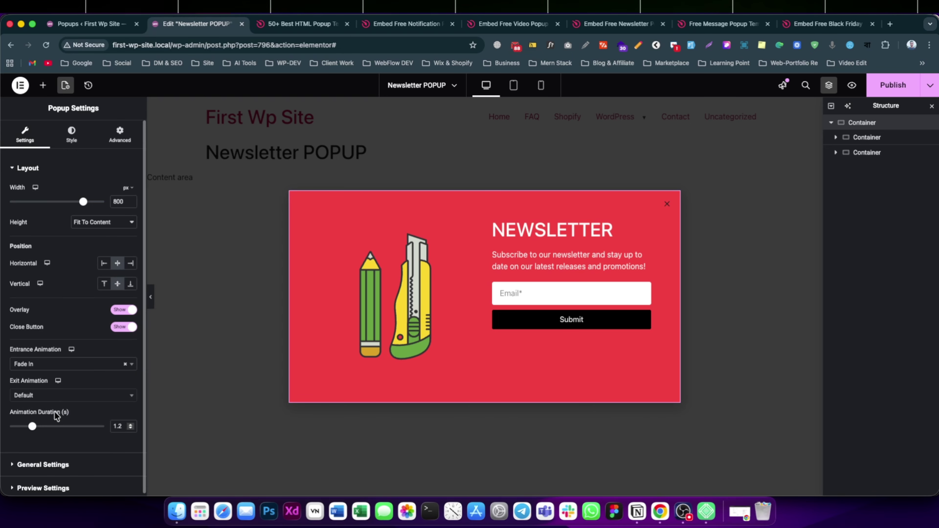
pyautogui.click(53, 396)
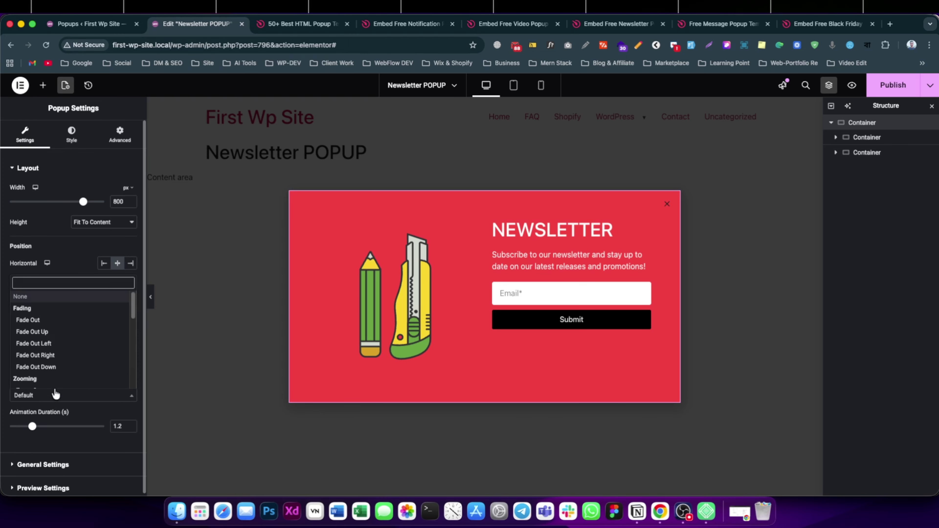
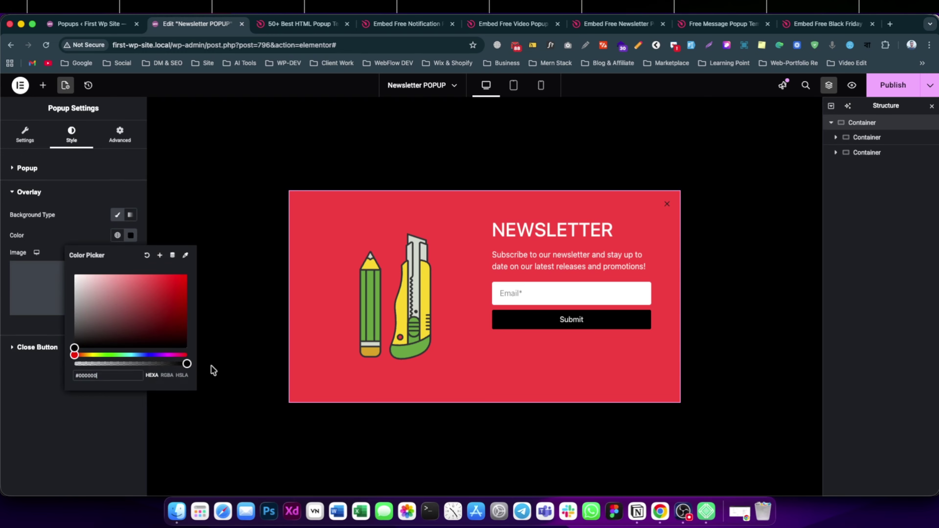
# Lower the opacity of the popup's #000000 overlay colour so the page behind shows through
pyautogui.moveTo(186, 364); pyautogui.dragTo(167, 369)
pyautogui.click(71, 236)
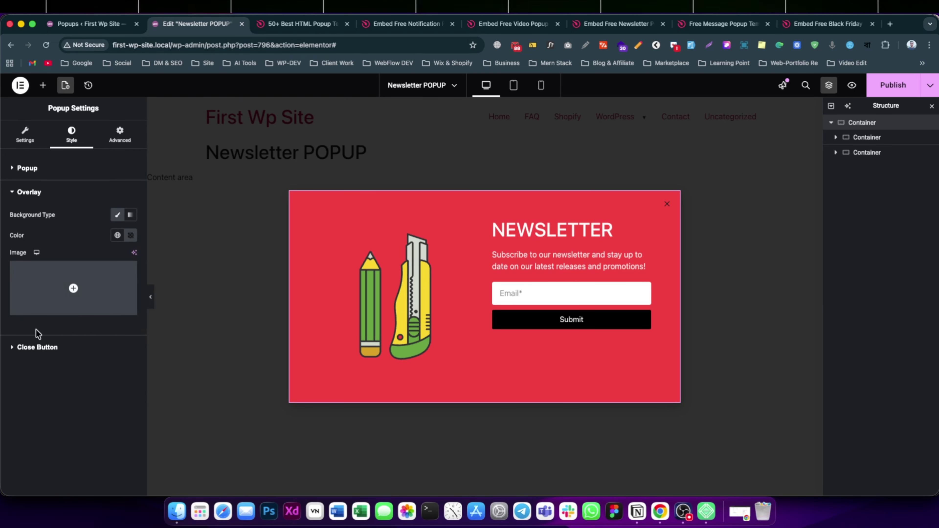
# Set the popup close button's size to 37 px and its normal colour to white
pyautogui.click(37, 347)
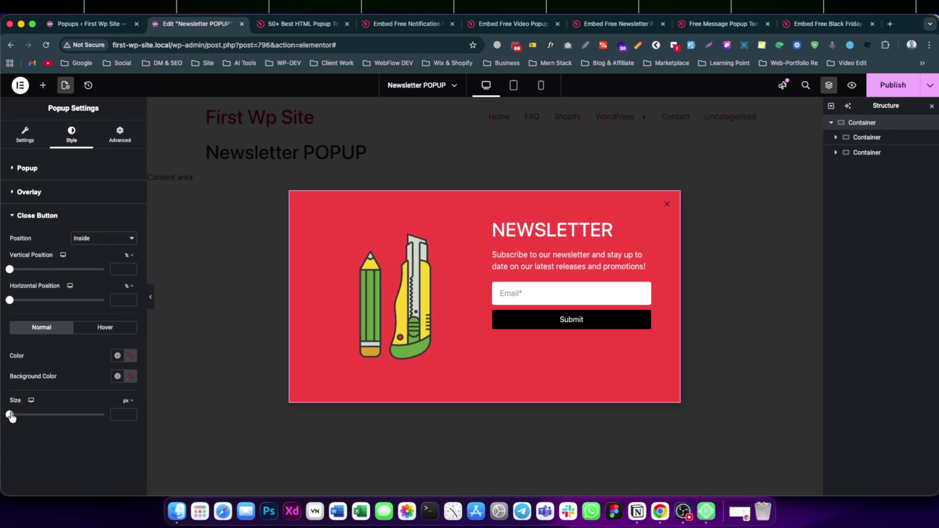
pyautogui.moveTo(11, 417); pyautogui.dragTo(45, 420)
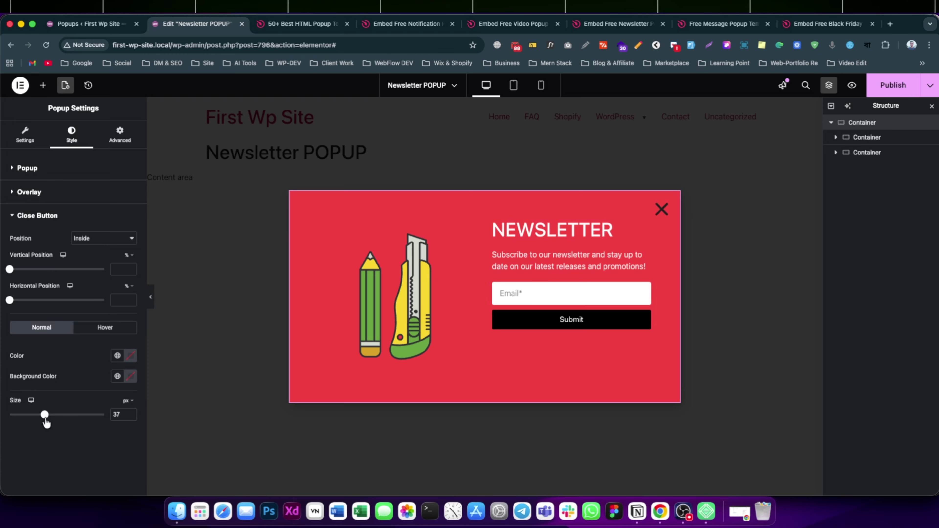
pyautogui.click(129, 357)
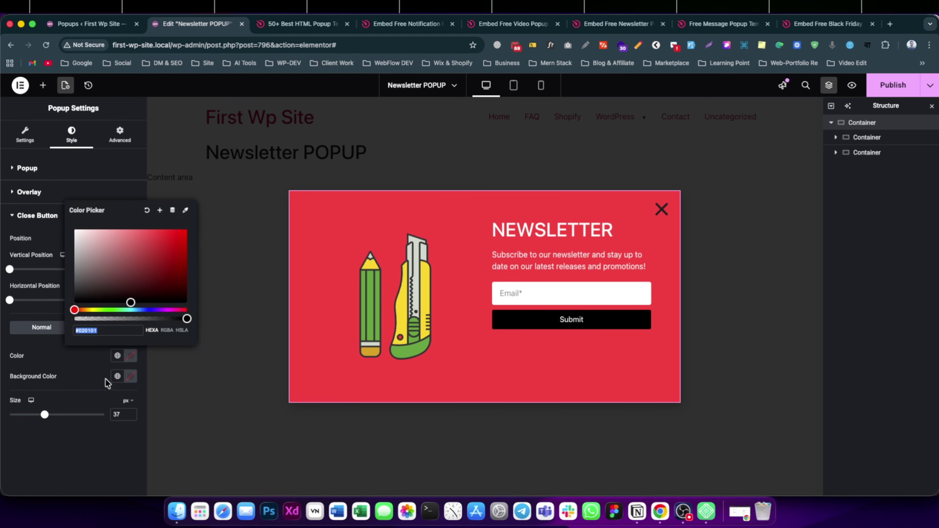
pyautogui.click(75, 230)
pyautogui.click(43, 354)
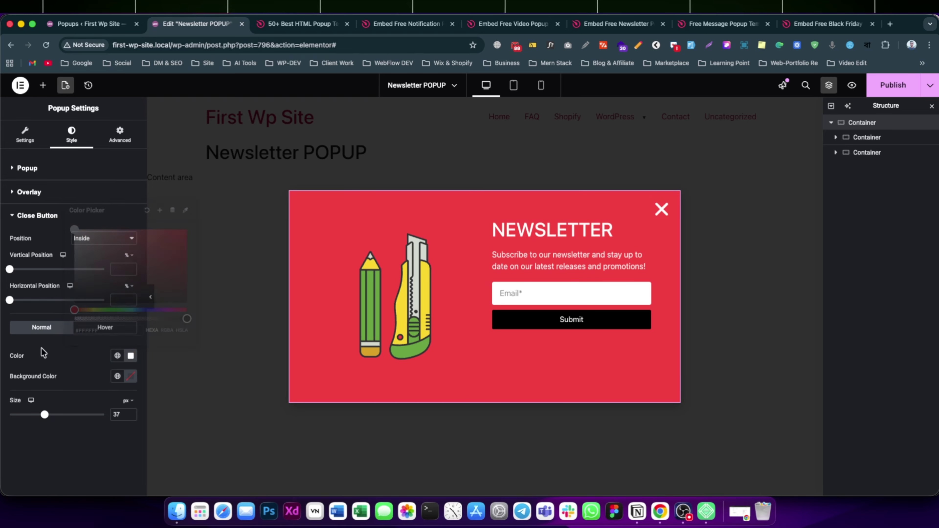
# Set the close button's hover-state colour to bright green and publish the popup without adding display conditions
pyautogui.click(130, 355)
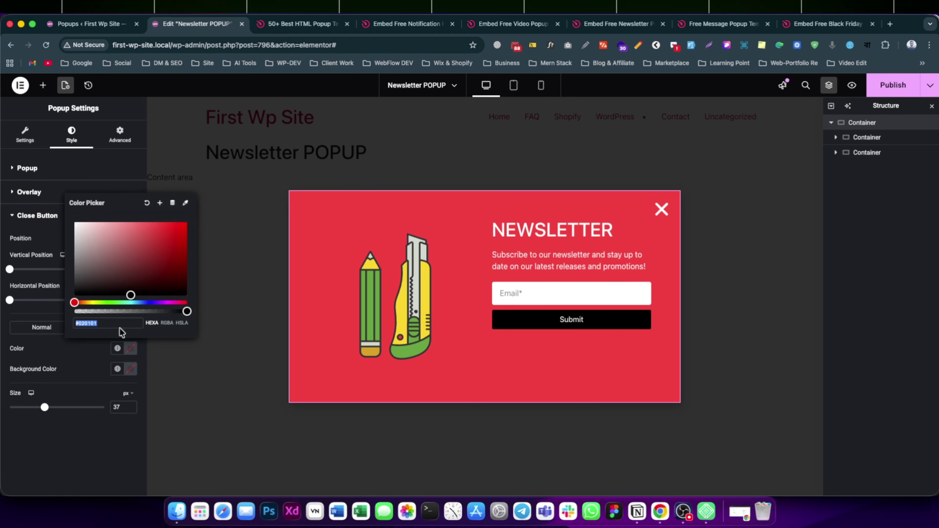
pyautogui.click(111, 304)
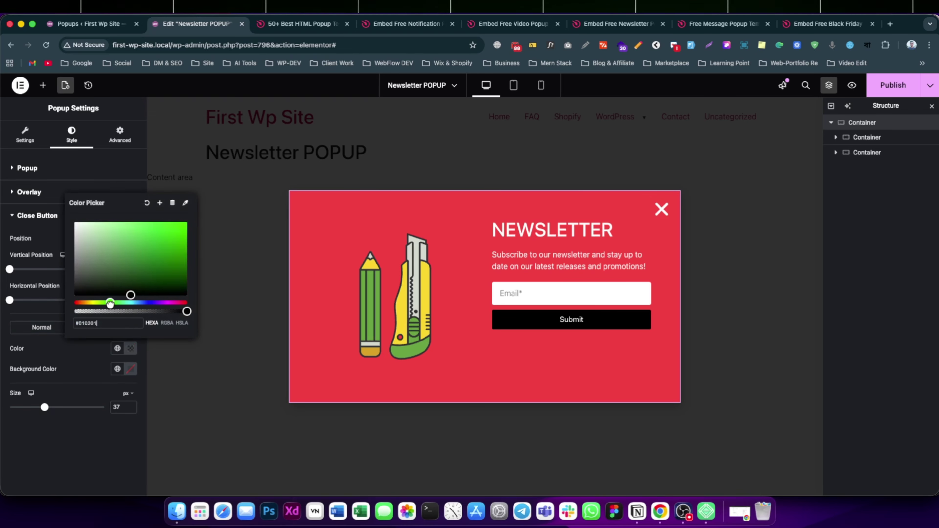
pyautogui.moveTo(140, 278); pyautogui.dragTo(191, 213)
pyautogui.click(52, 255)
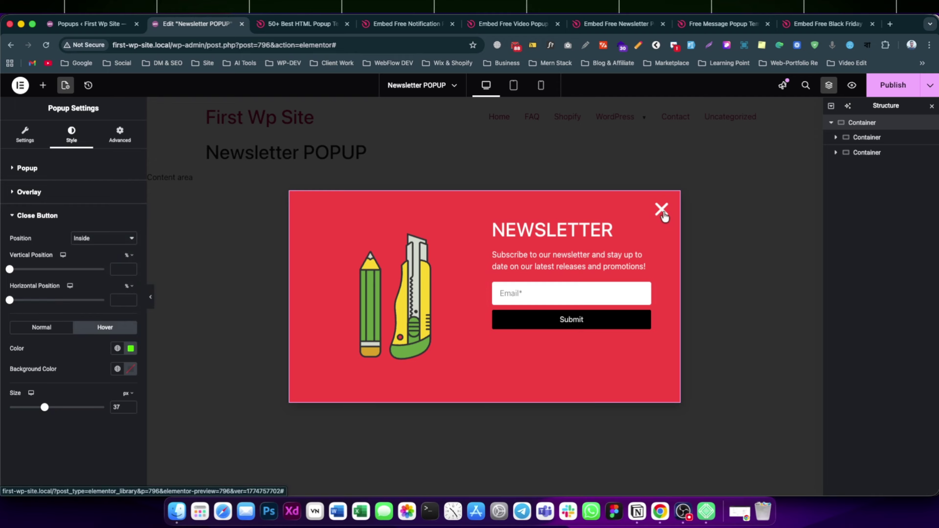
pyautogui.click(893, 90)
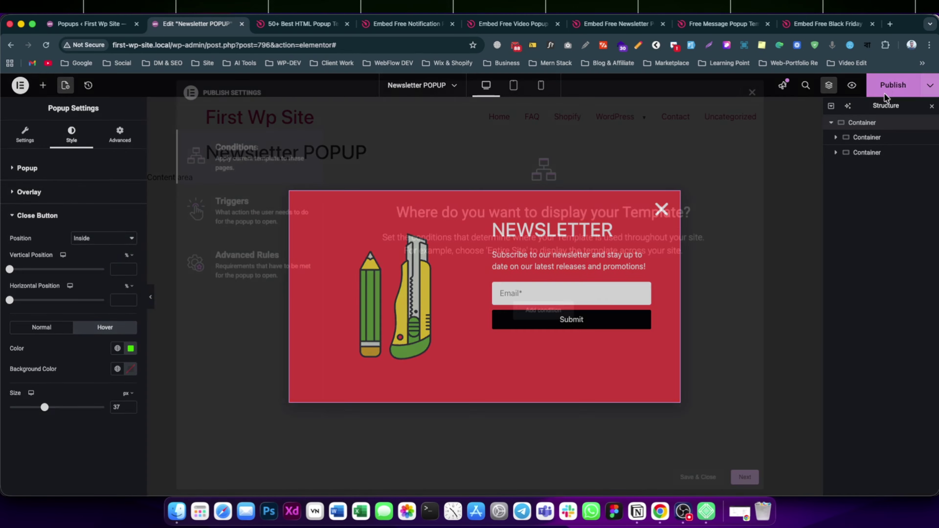
pyautogui.click(688, 477)
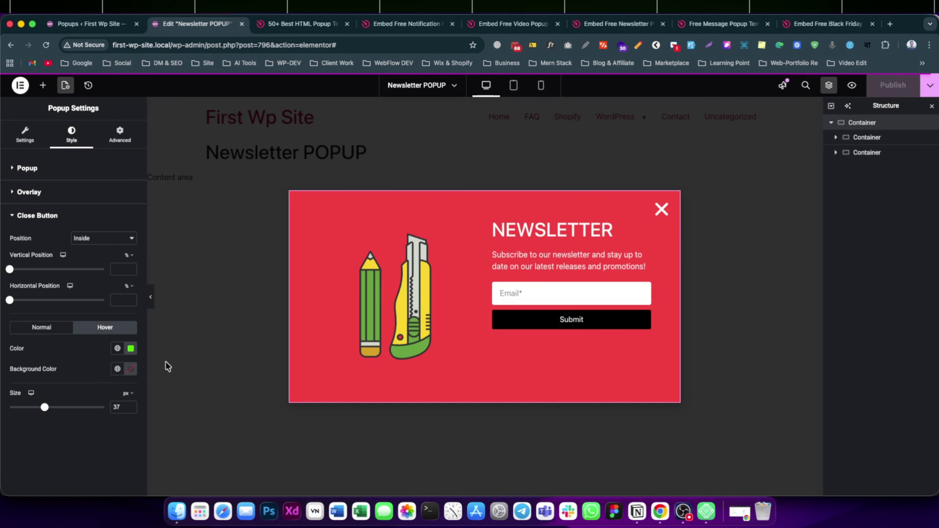
# In the popup's advanced settings, try Prevent Closing on ESC key and return it to No, and set Disable Page Scrolling to Yes
pyautogui.click(125, 144)
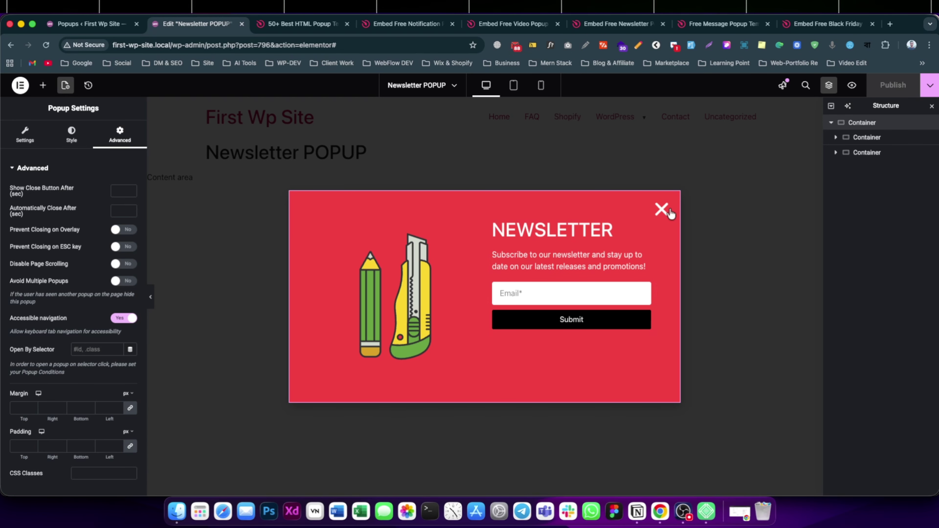
pyautogui.click(116, 190)
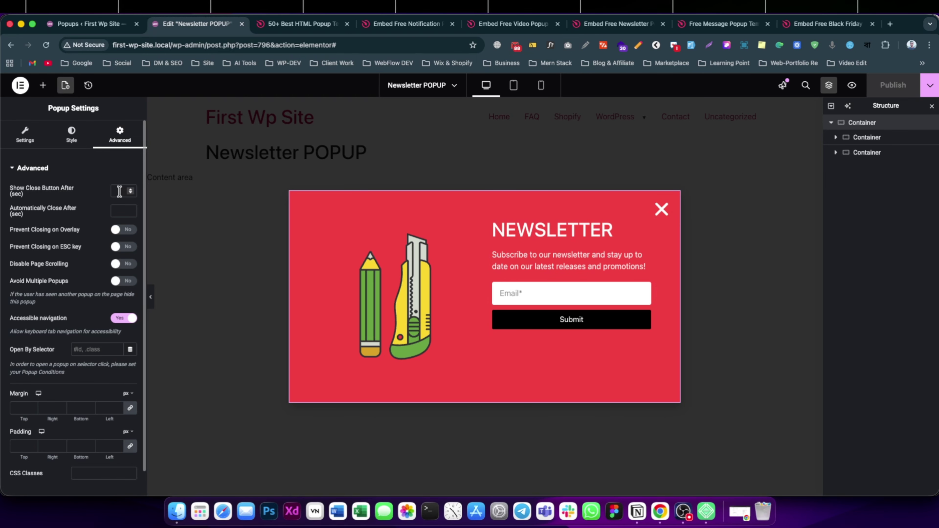
pyautogui.click(115, 212)
pyautogui.click(120, 252)
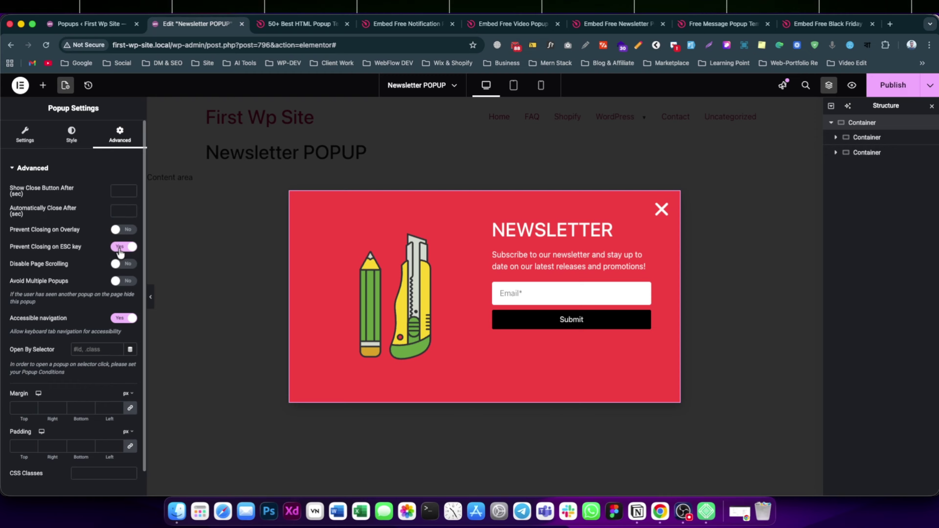
pyautogui.click(120, 252)
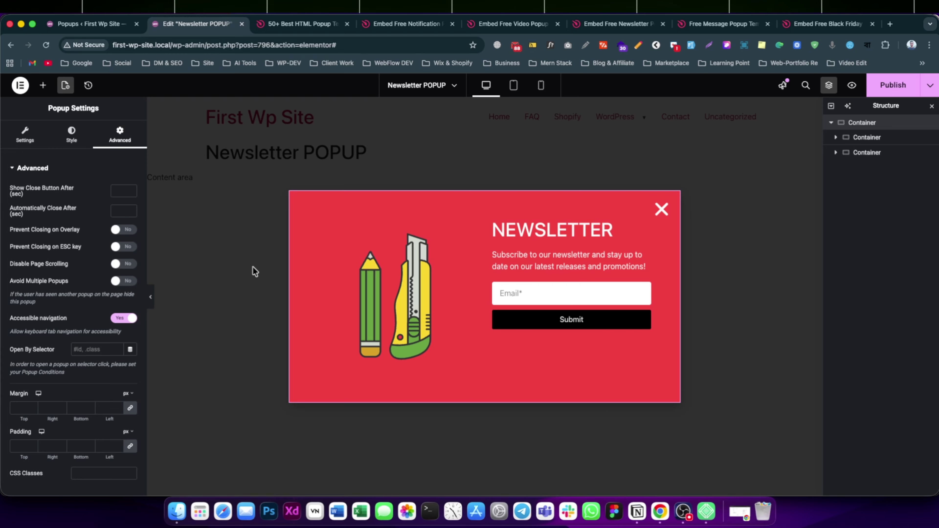
pyautogui.click(118, 265)
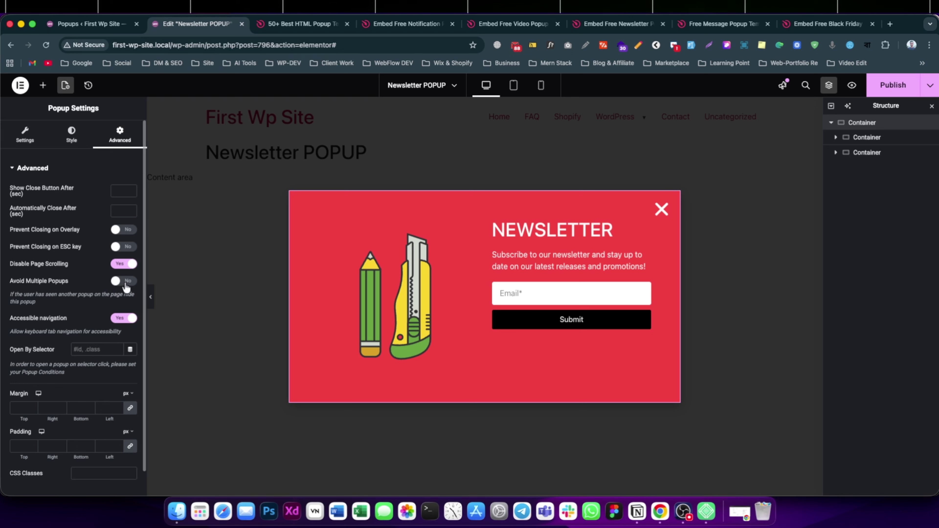
# Examine the popup's custom CSS editor and its Open By Selector setting
pyautogui.scroll(-2, 76, 352)
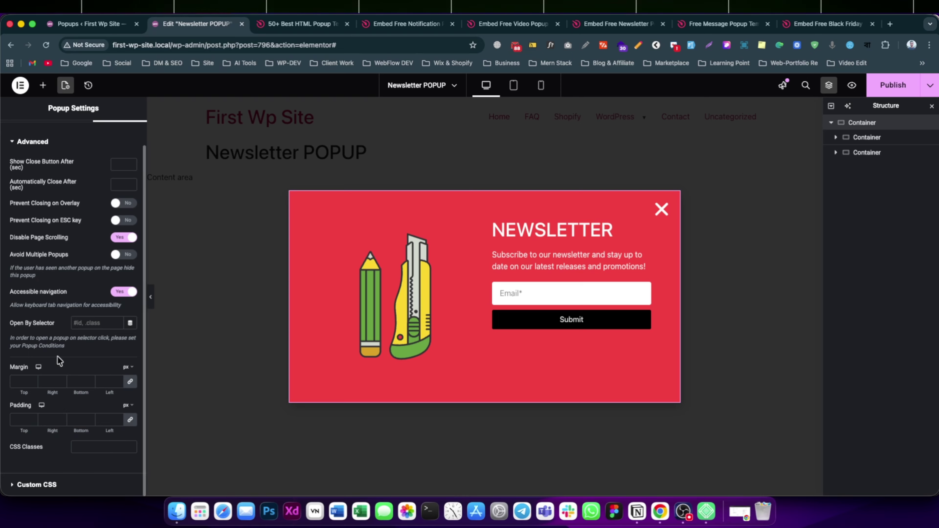
pyautogui.click(34, 487)
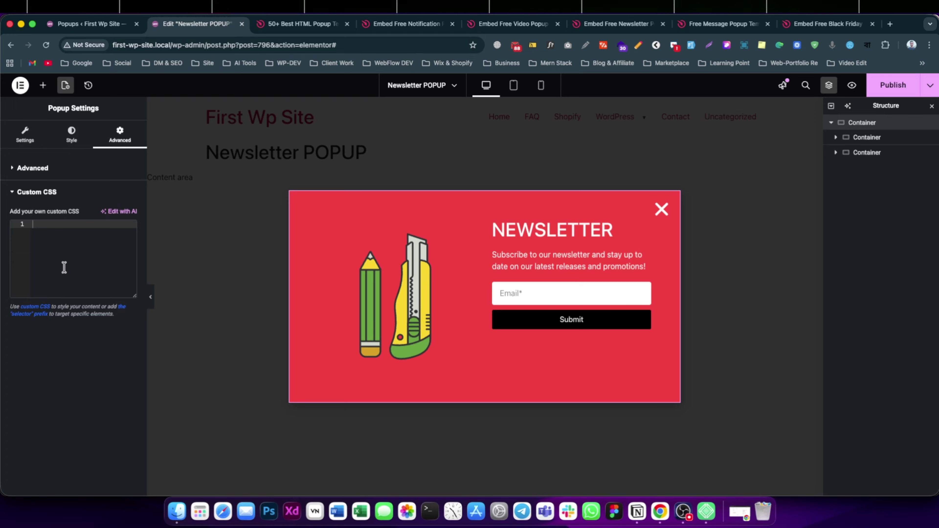
pyautogui.click(62, 169)
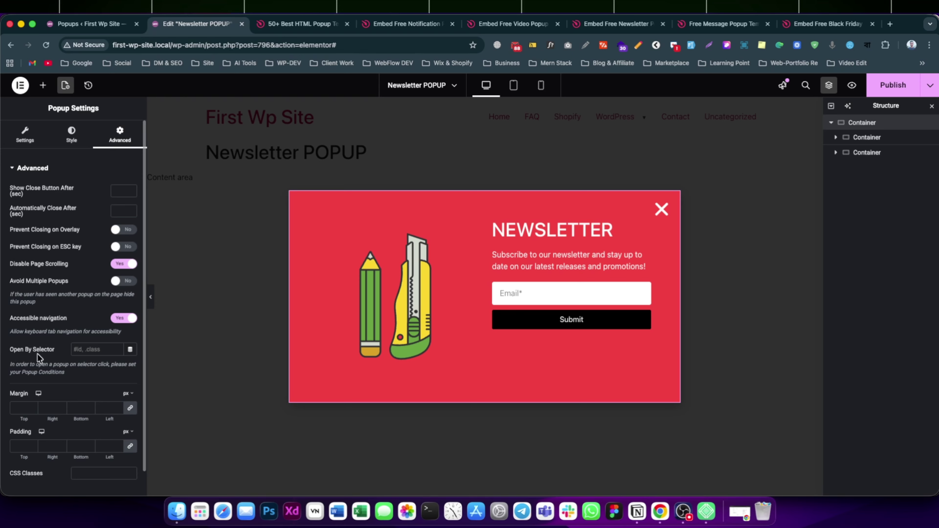
pyautogui.click(95, 351)
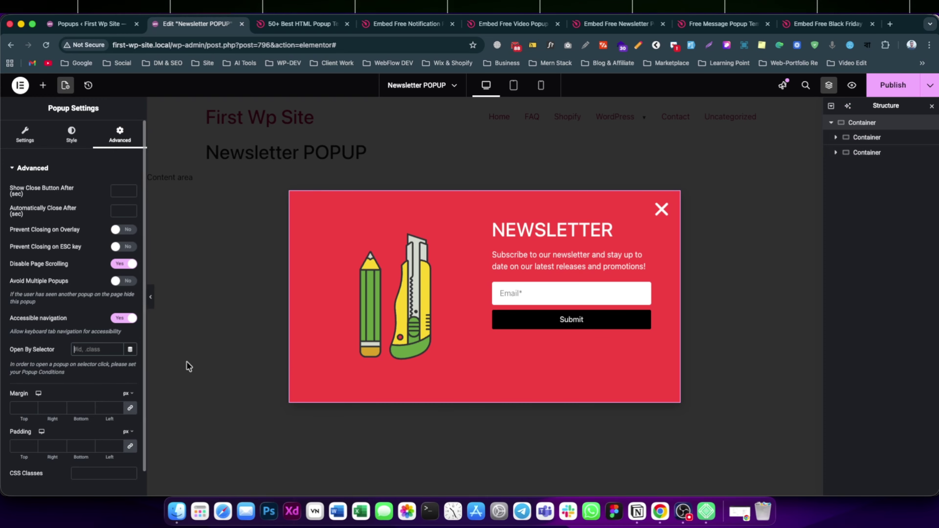
# Publish the popup's advanced settings without adding a display condition and return to its layout settings
pyautogui.click(871, 95)
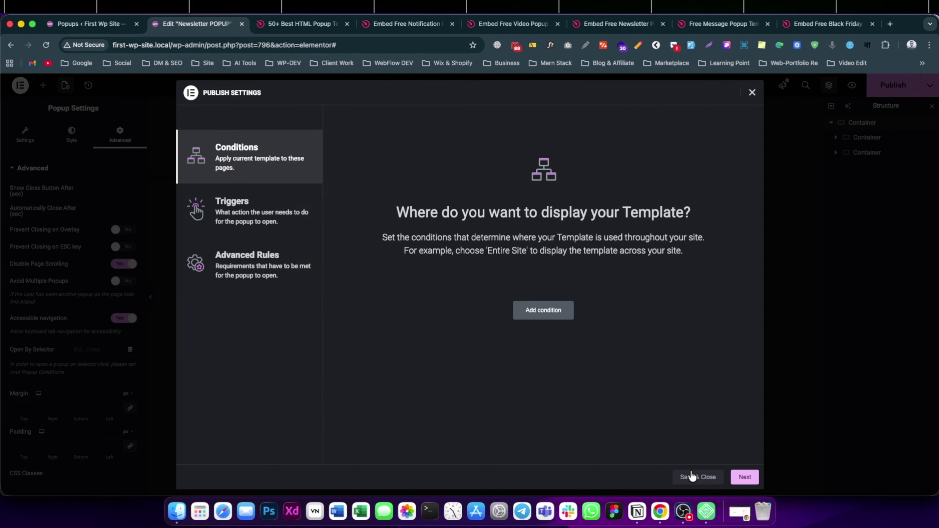
pyautogui.click(691, 477)
pyautogui.click(67, 91)
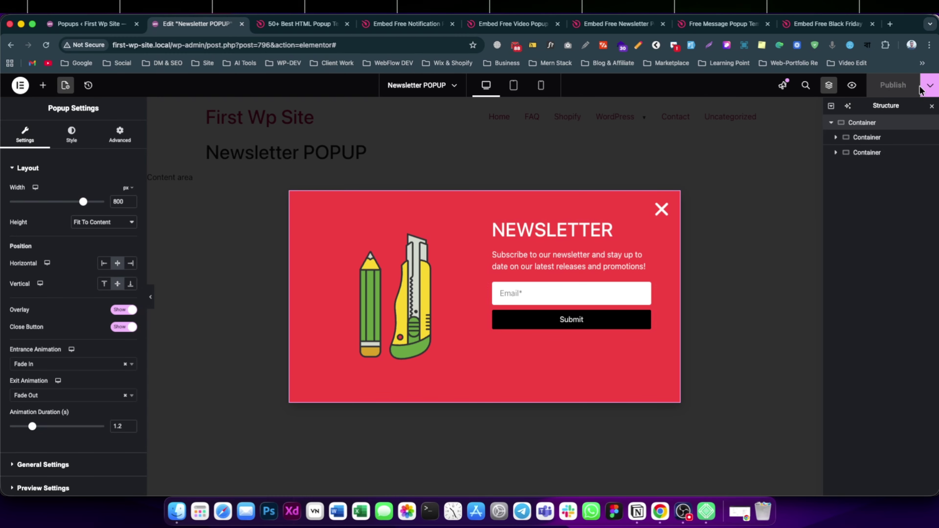
# Open the popup's display conditions and review the available Triggers and Advanced Rules
pyautogui.click(932, 88)
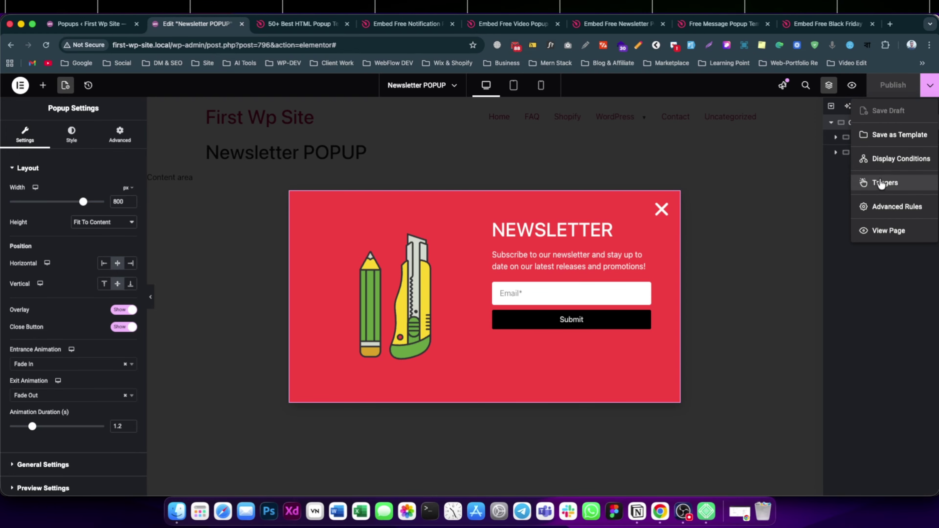
pyautogui.click(883, 160)
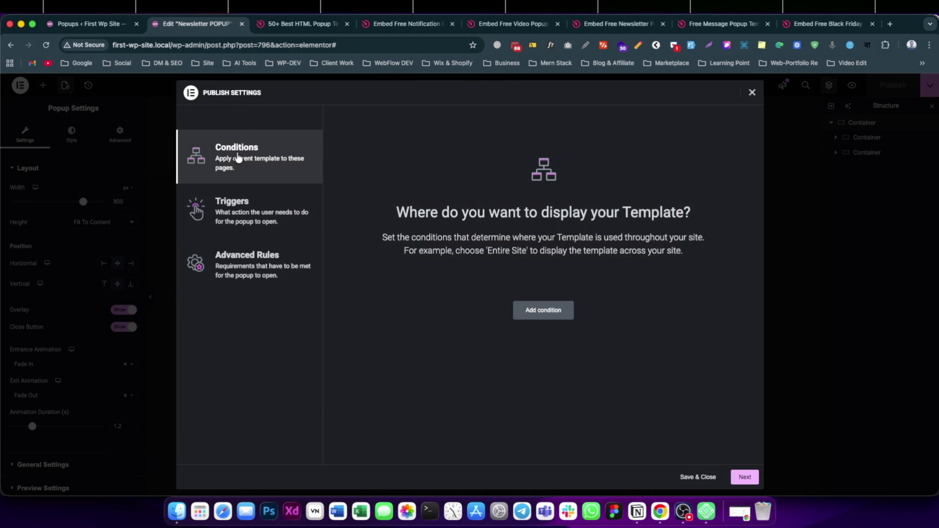
pyautogui.click(230, 222)
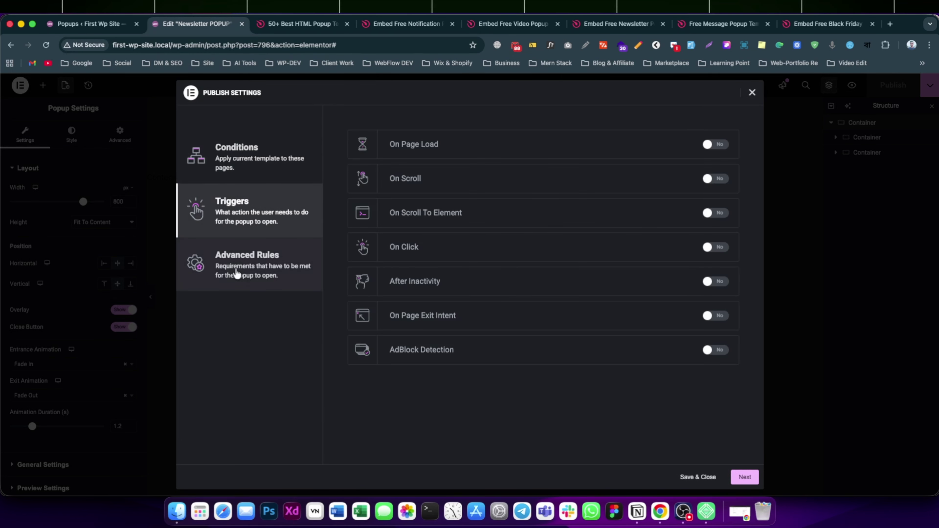
pyautogui.click(237, 272)
pyautogui.click(241, 154)
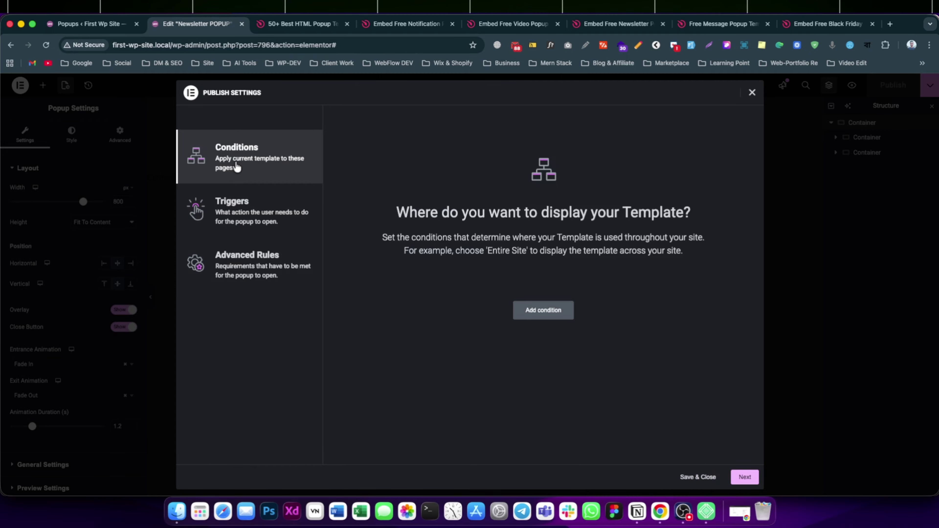
# Add an Include display condition, try Archives as its target, and set it to Entire site
pyautogui.click(526, 319)
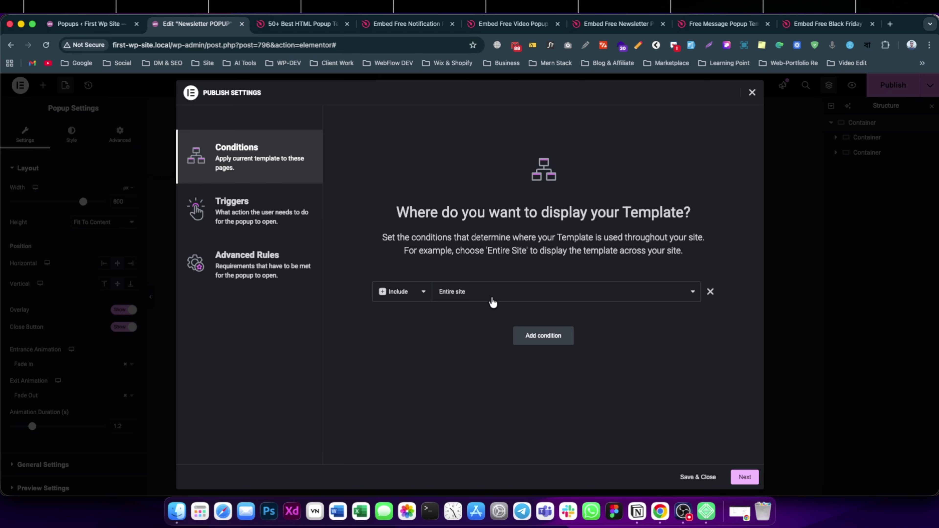
pyautogui.click(457, 299)
pyautogui.click(458, 300)
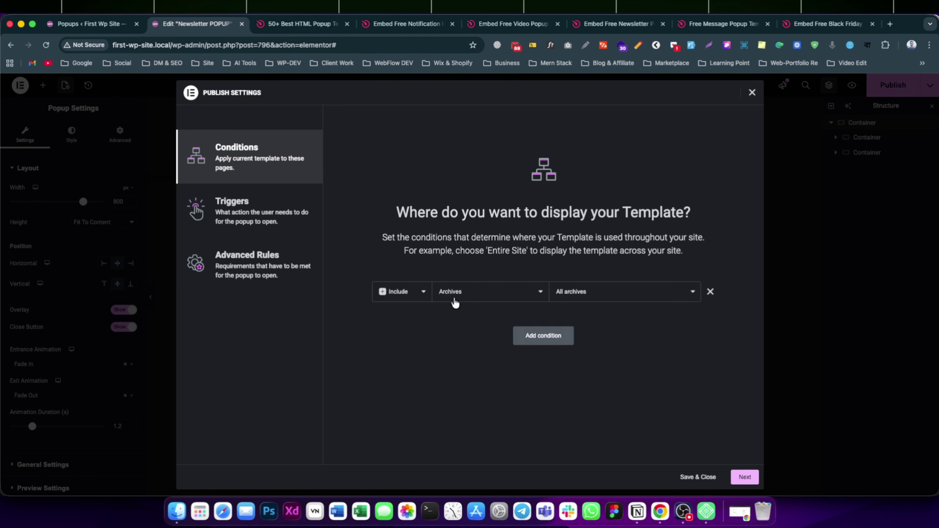
pyautogui.click(468, 299)
pyautogui.click(466, 277)
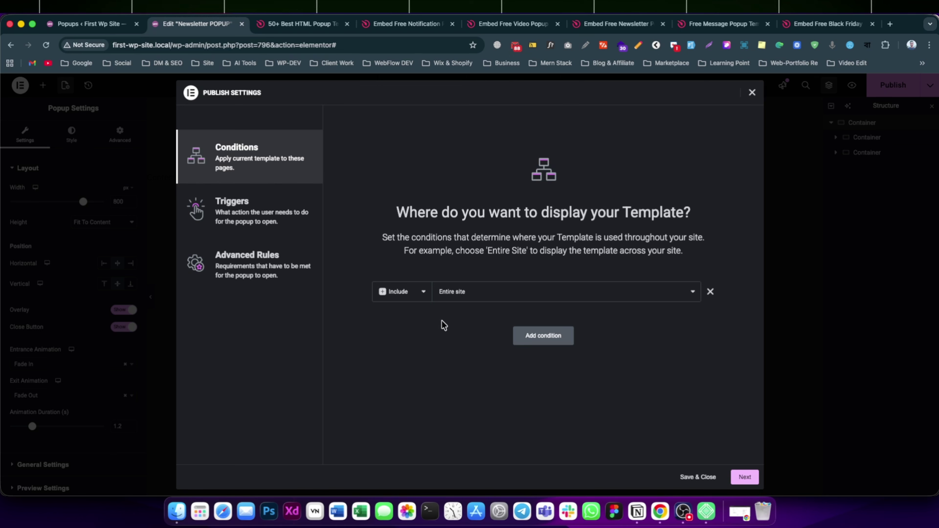
# Try a second Include condition set to Singular, review its page and post options, and remove it
pyautogui.click(549, 343)
pyautogui.click(401, 320)
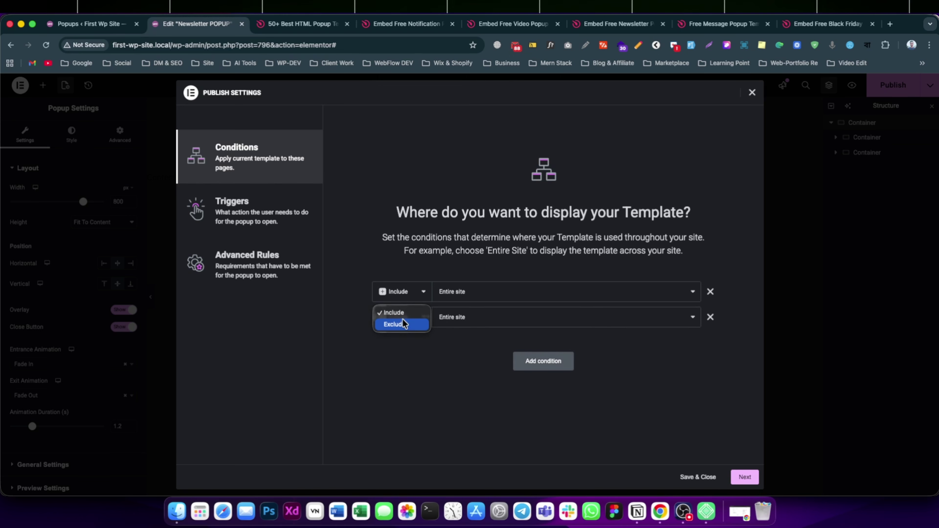
pyautogui.click(400, 317)
pyautogui.click(478, 319)
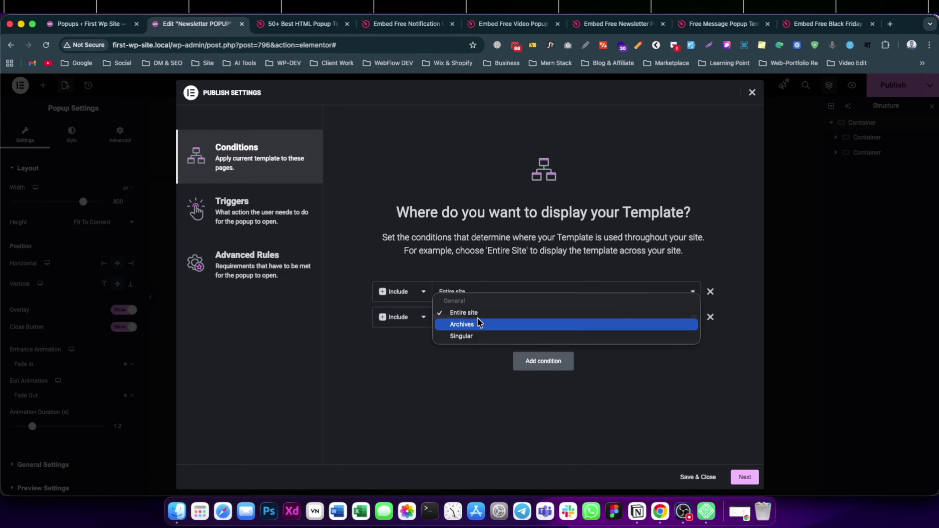
pyautogui.click(473, 337)
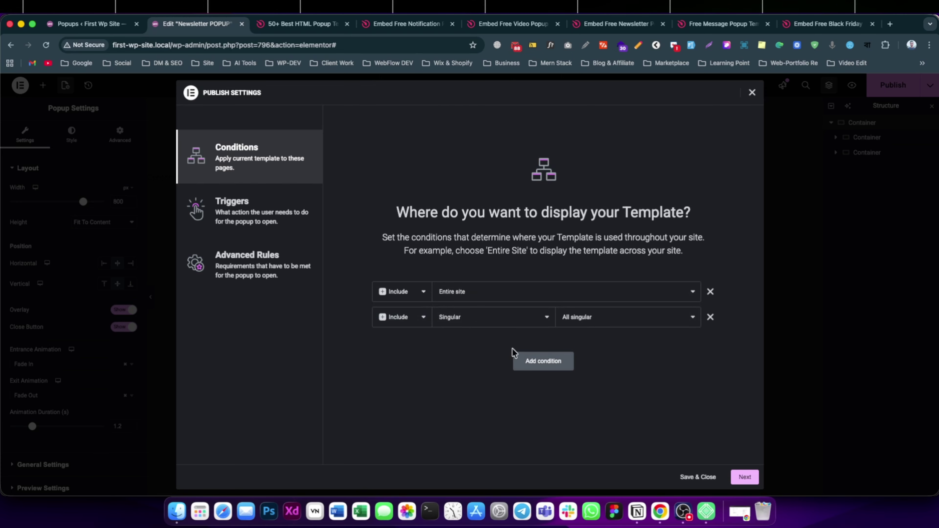
pyautogui.click(650, 320)
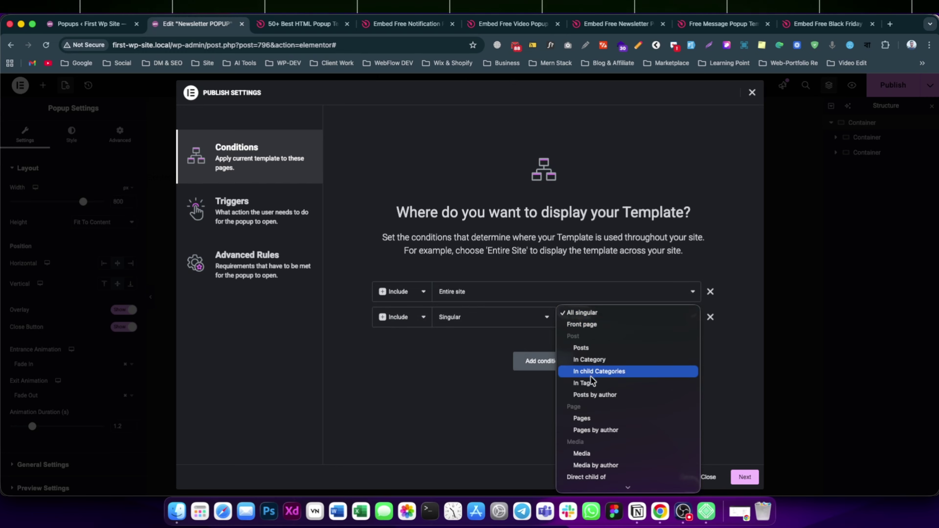
pyautogui.scroll(-2, 590, 451)
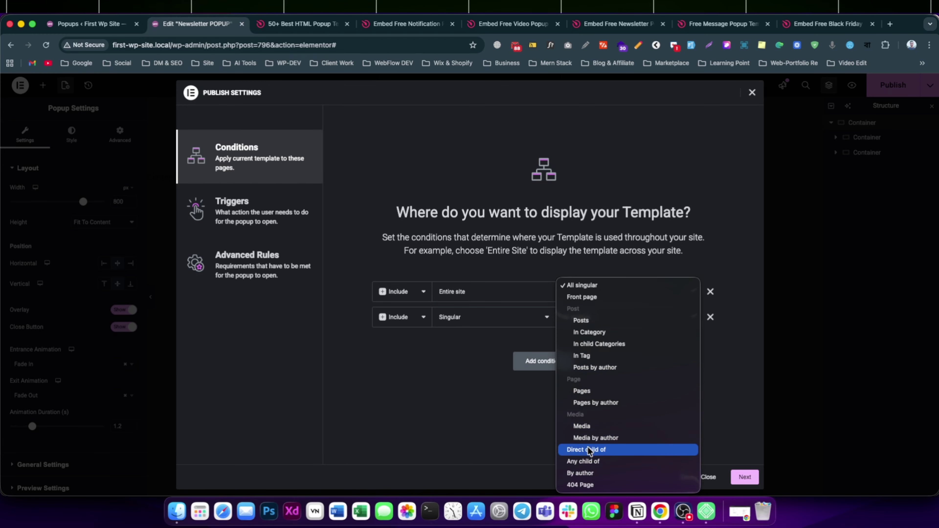
pyautogui.click(467, 429)
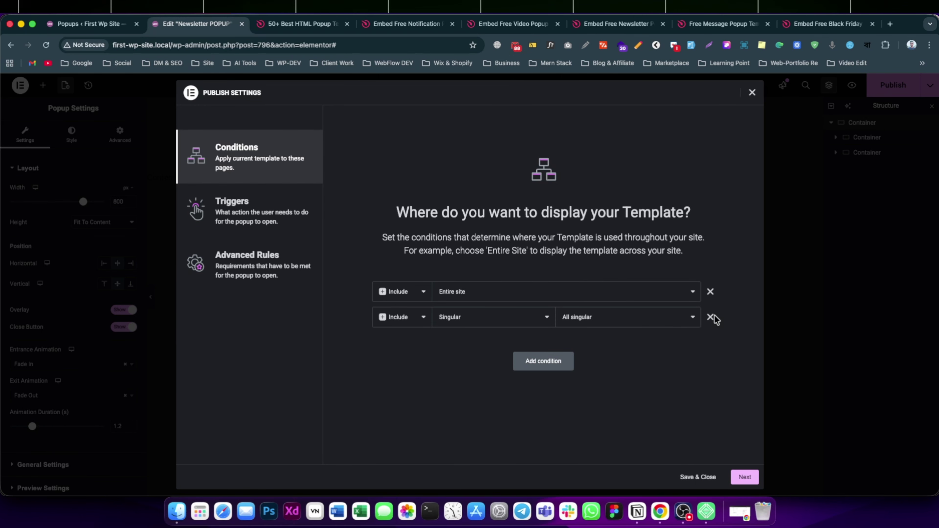
pyautogui.click(711, 317)
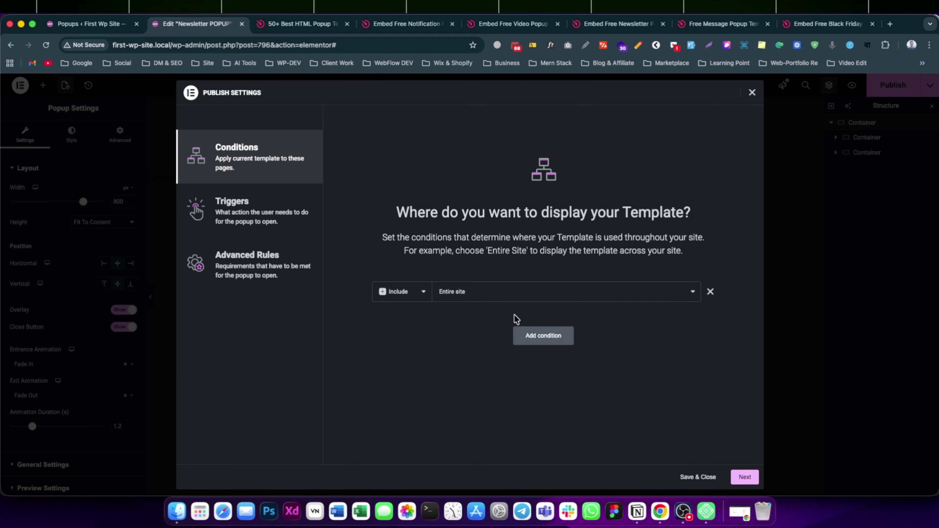
# Enable the On Page Load trigger within 3 seconds and save the publish settings
pyautogui.click(745, 477)
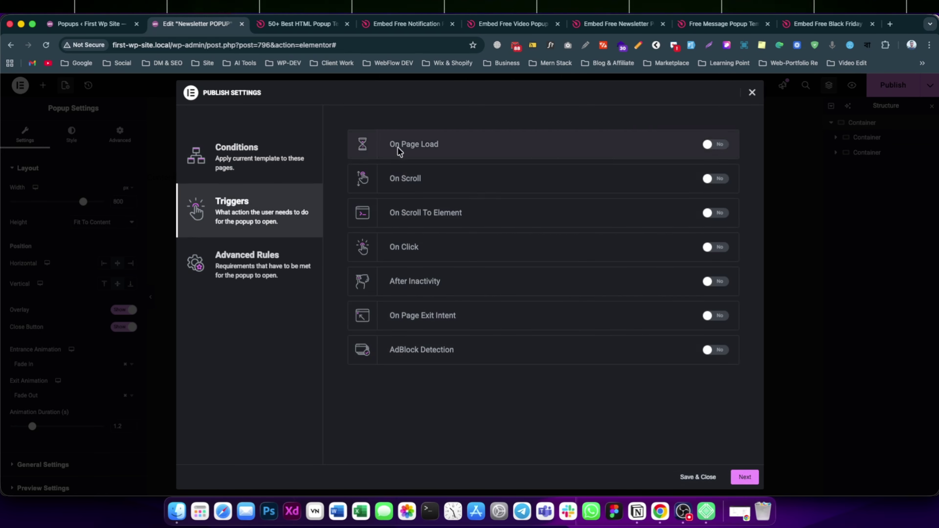
pyautogui.click(707, 146)
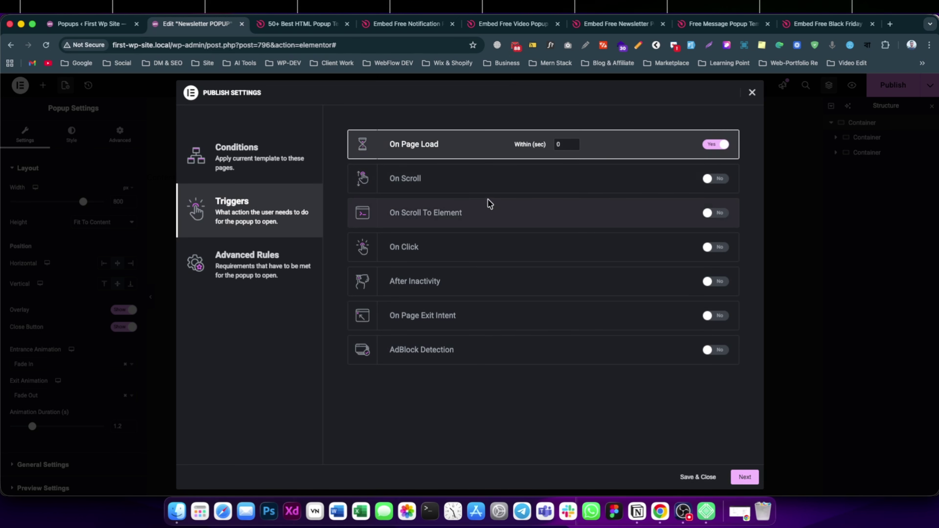
pyautogui.click(558, 144)
pyautogui.write('0')
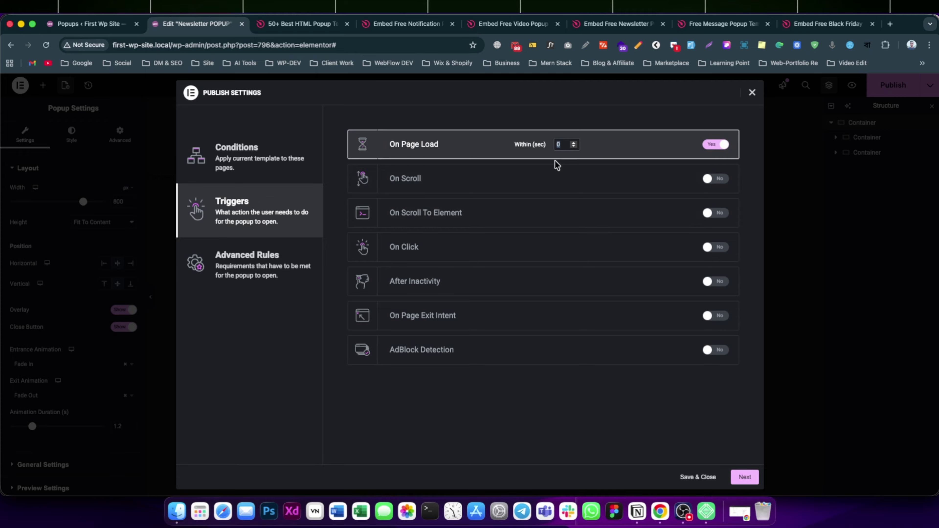
pyautogui.write('3')
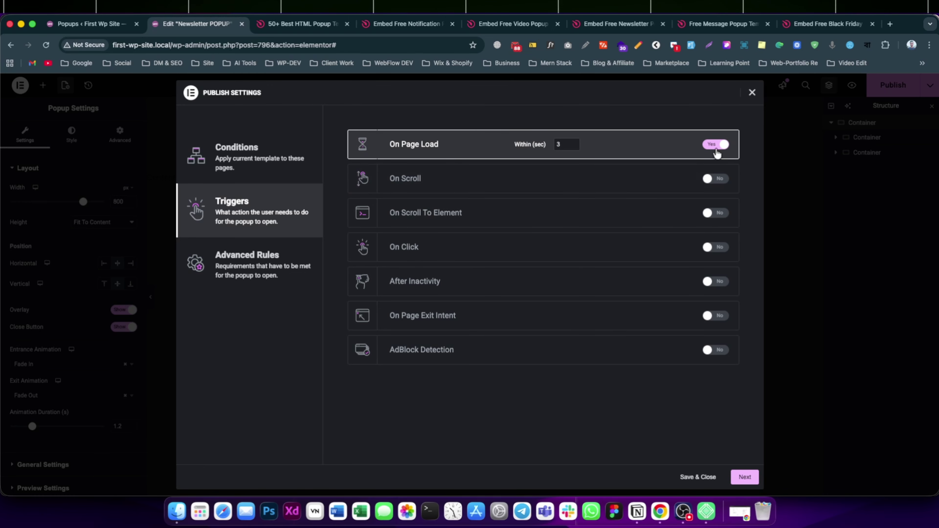
pyautogui.click(743, 481)
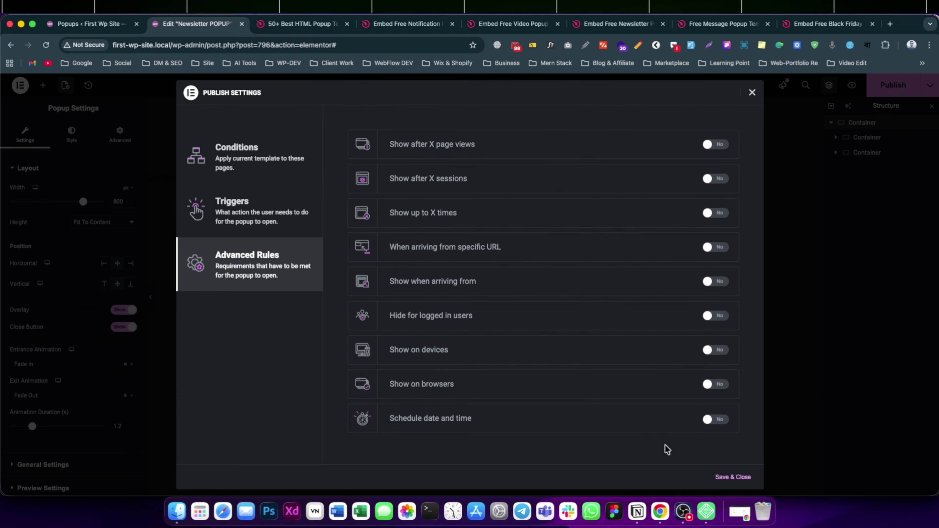
pyautogui.click(273, 190)
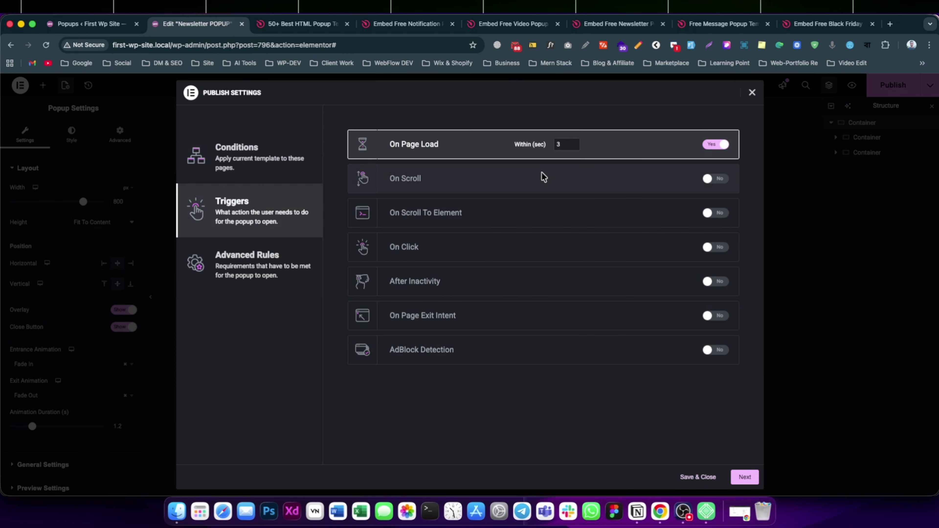
pyautogui.click(704, 478)
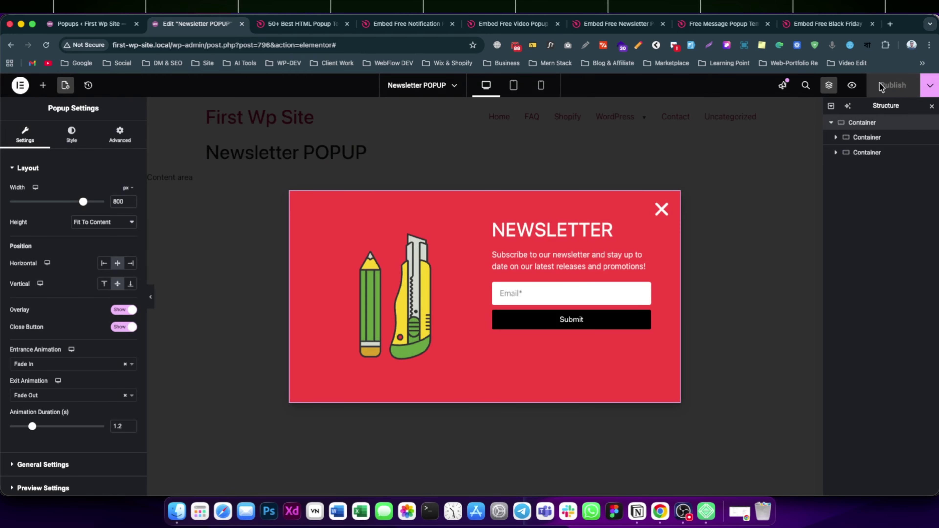
# Visit the live site to test the popup and check Disable Page Scrolling in the popup's advanced settings
pyautogui.click(88, 24)
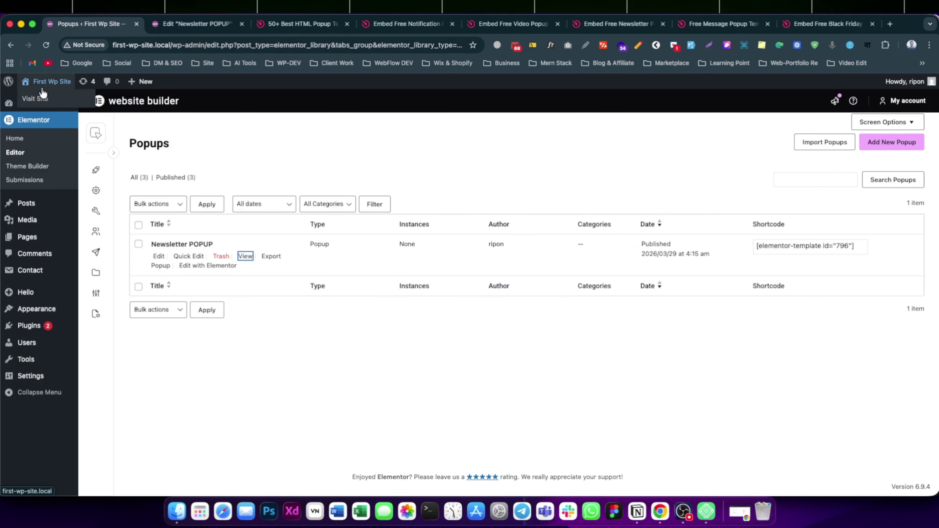
pyautogui.click(43, 95)
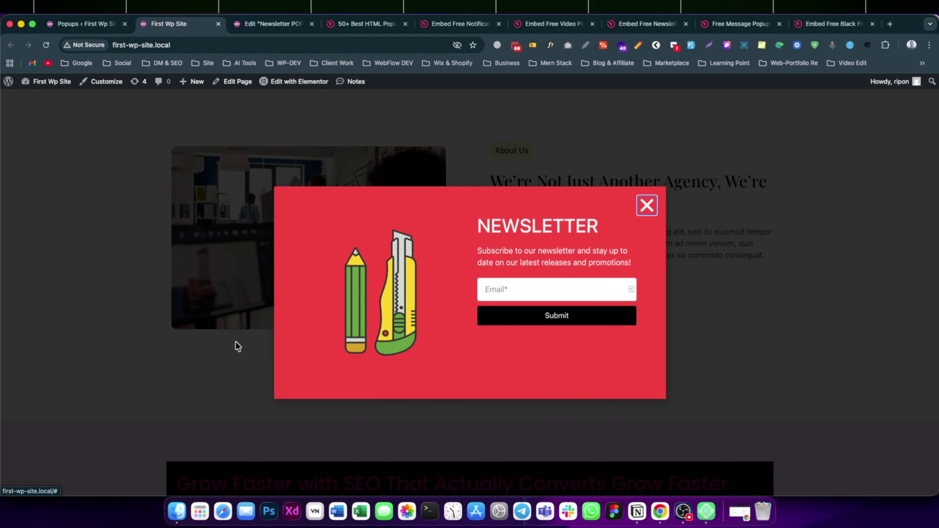
pyautogui.click(274, 24)
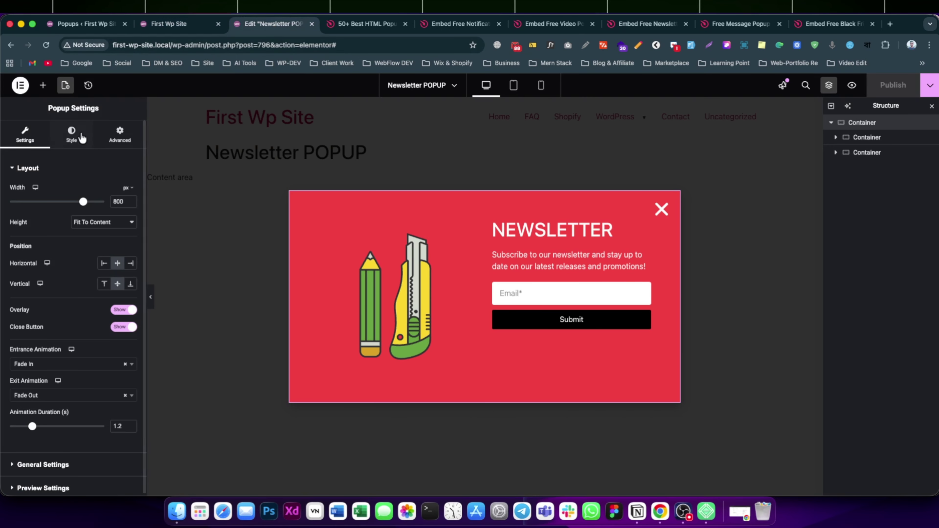
pyautogui.click(106, 141)
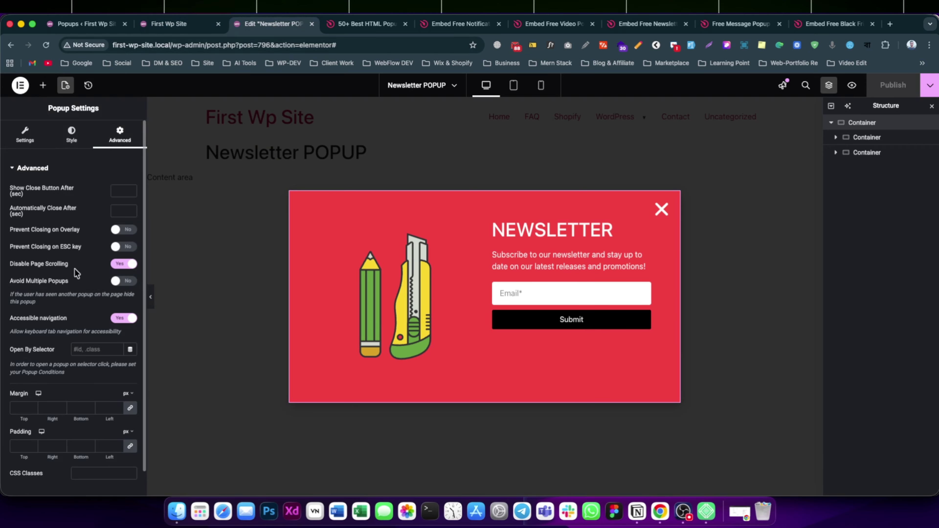
pyautogui.click(122, 264)
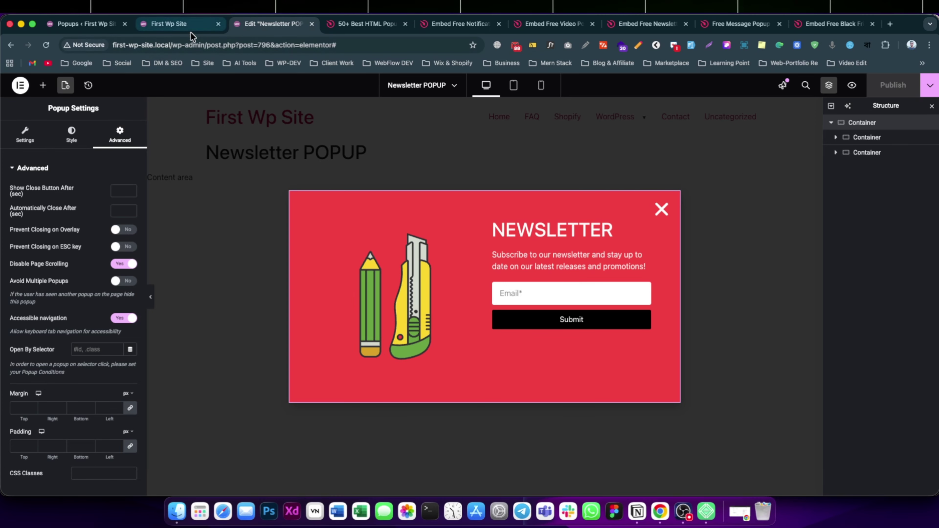
# On the live site, close the newsletter popup and check how the home page scrolls
pyautogui.click(186, 25)
pyautogui.click(648, 208)
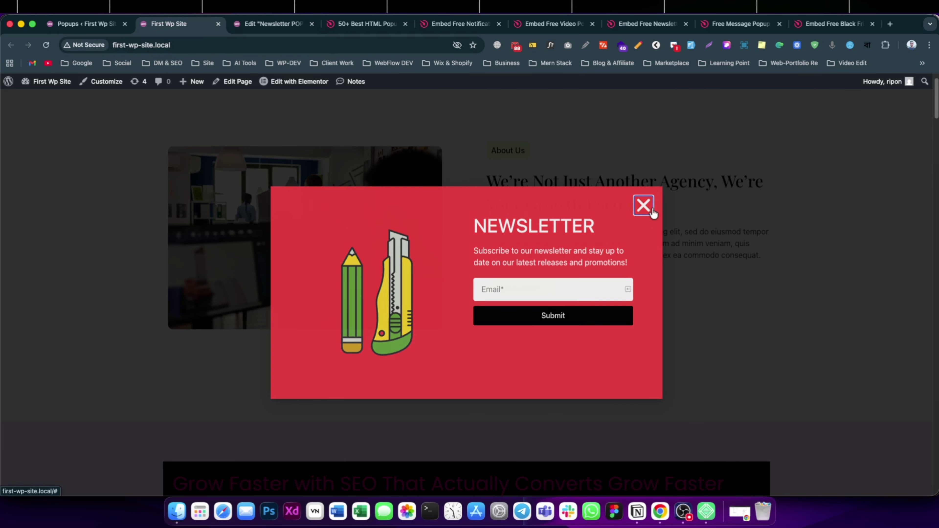
pyautogui.scroll(-1, 514, 296)
pyautogui.scroll(2, 503, 332)
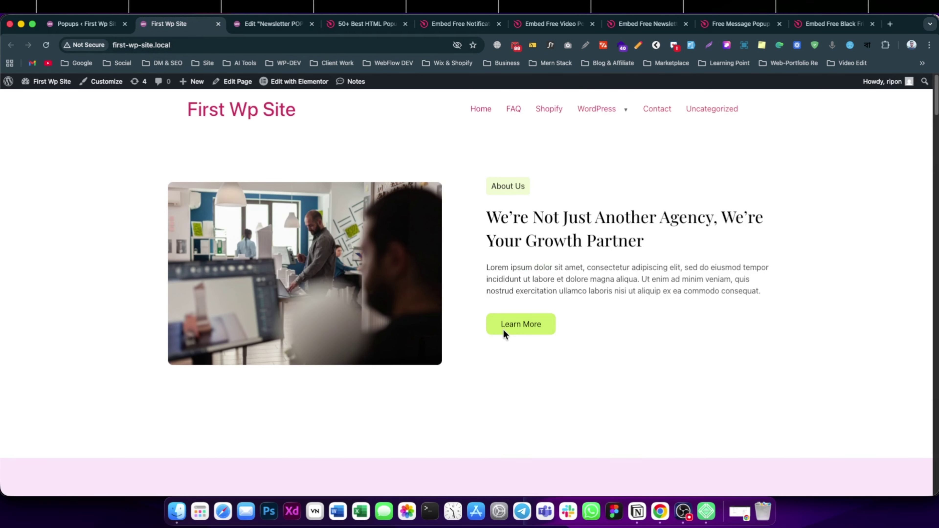
pyautogui.scroll(-8, 502, 330)
pyautogui.scroll(10, 499, 330)
# Set the popup's display condition to Include, Singular, Pages, New Home and save the publish settings
pyautogui.click(277, 24)
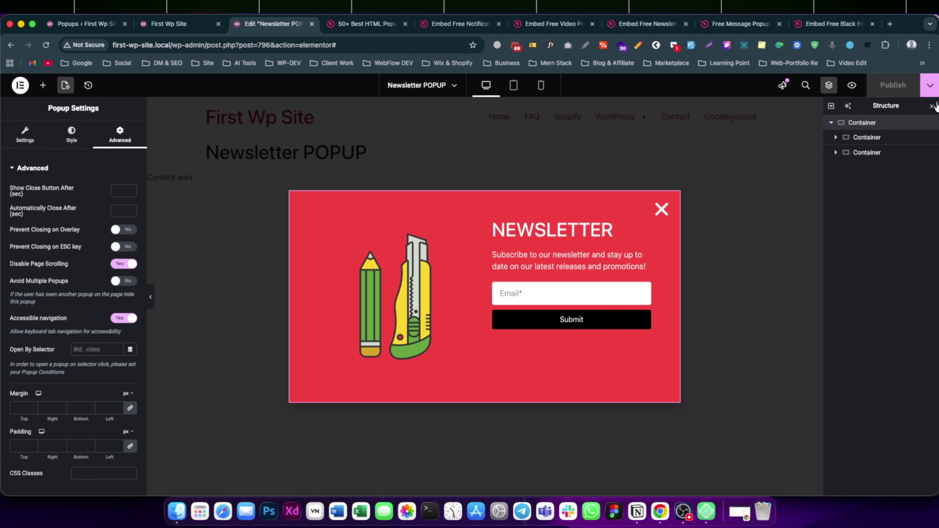
pyautogui.click(930, 86)
pyautogui.click(883, 165)
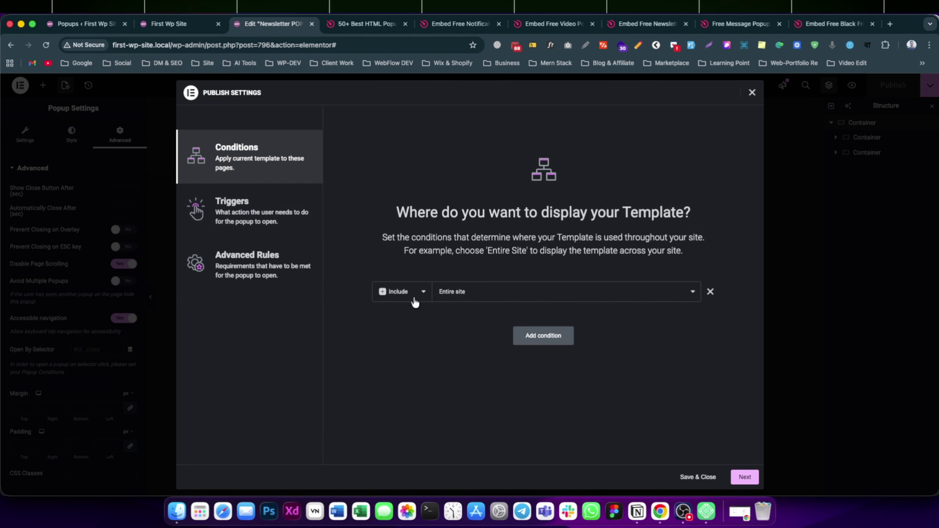
pyautogui.click(463, 293)
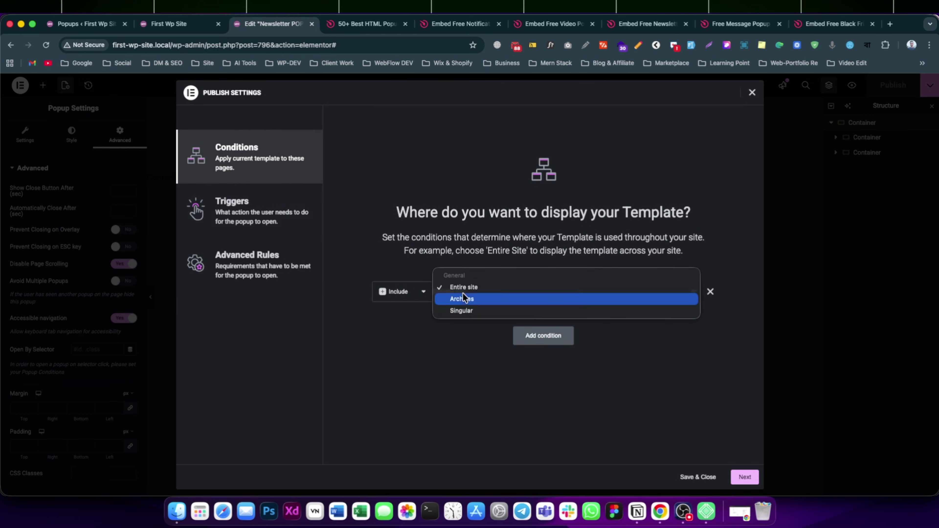
pyautogui.click(462, 311)
pyautogui.click(611, 299)
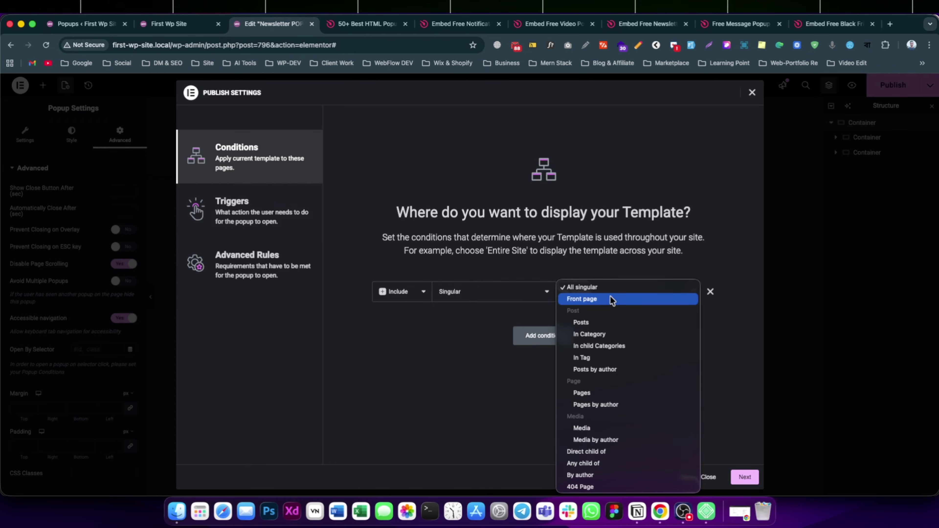
pyautogui.click(603, 393)
pyautogui.click(633, 293)
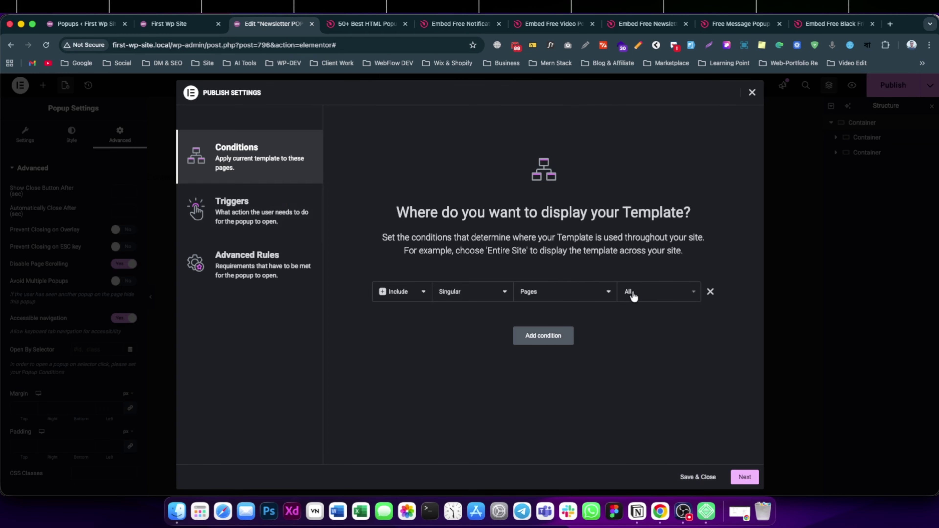
pyautogui.write('hom')
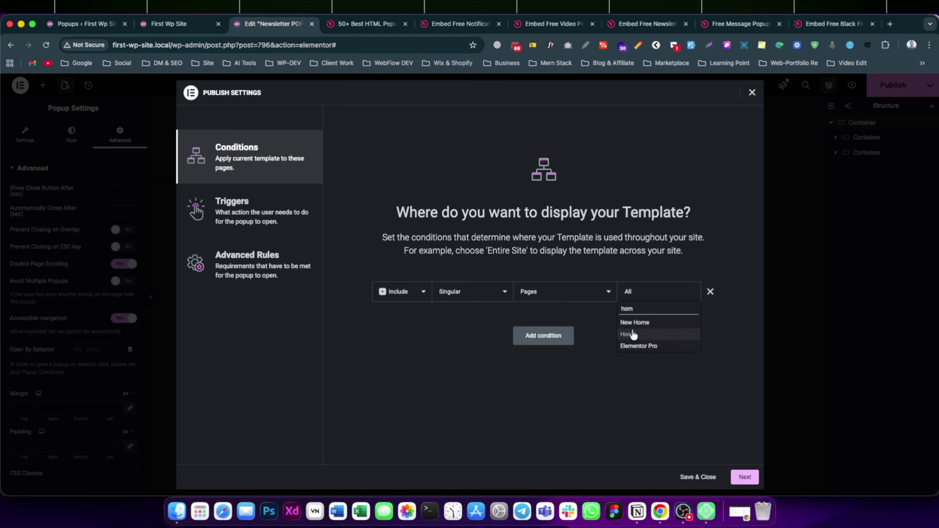
pyautogui.click(634, 327)
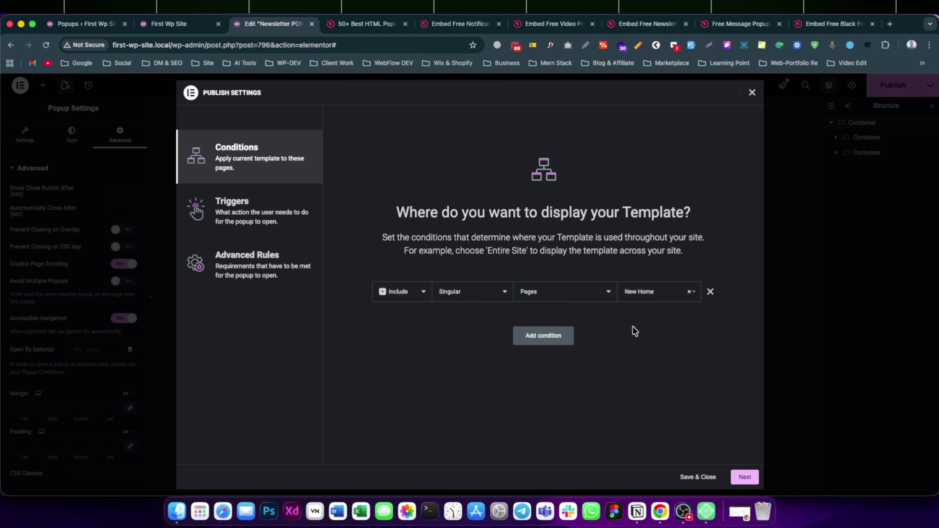
pyautogui.click(757, 480)
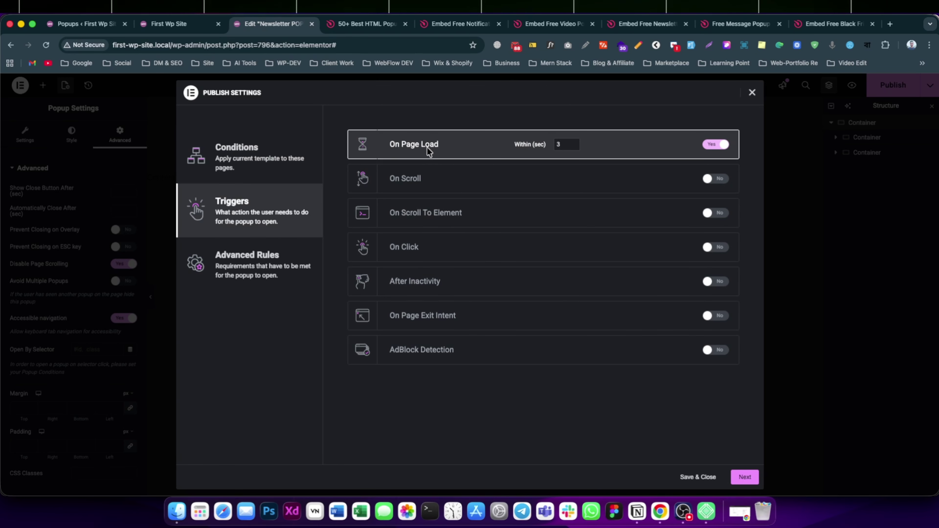
pyautogui.click(707, 479)
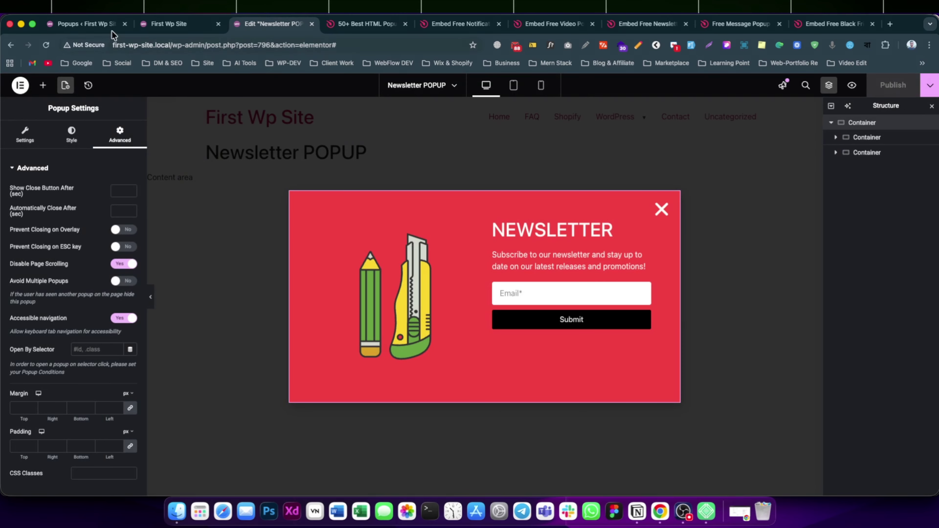
# Reload the live home page and look through it to check whether the newsletter popup appears there
pyautogui.click(169, 24)
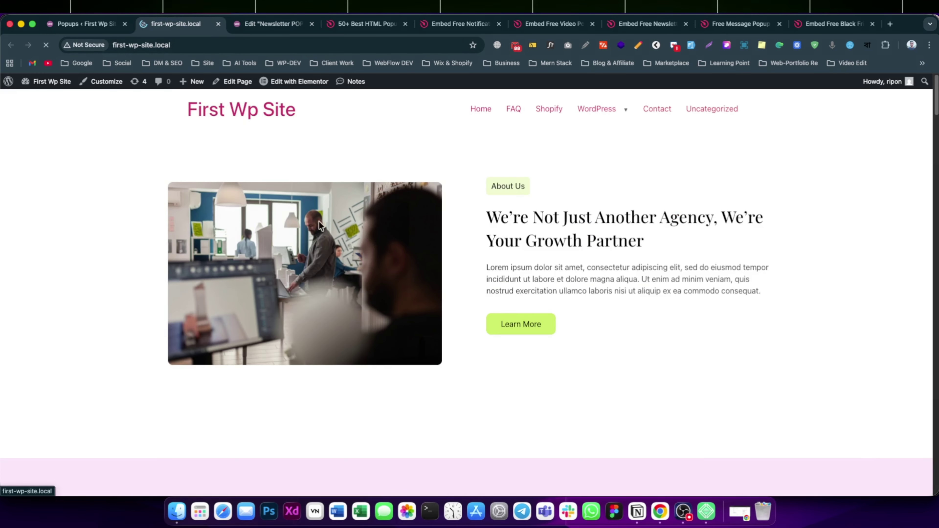
pyautogui.scroll(-4, 442, 286)
pyautogui.scroll(-20, 442, 283)
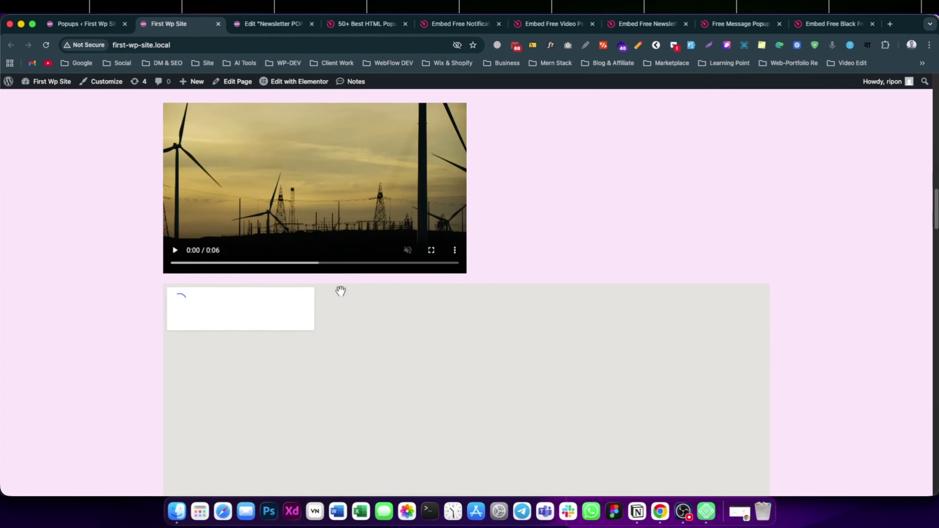
pyautogui.scroll(20, 343, 302)
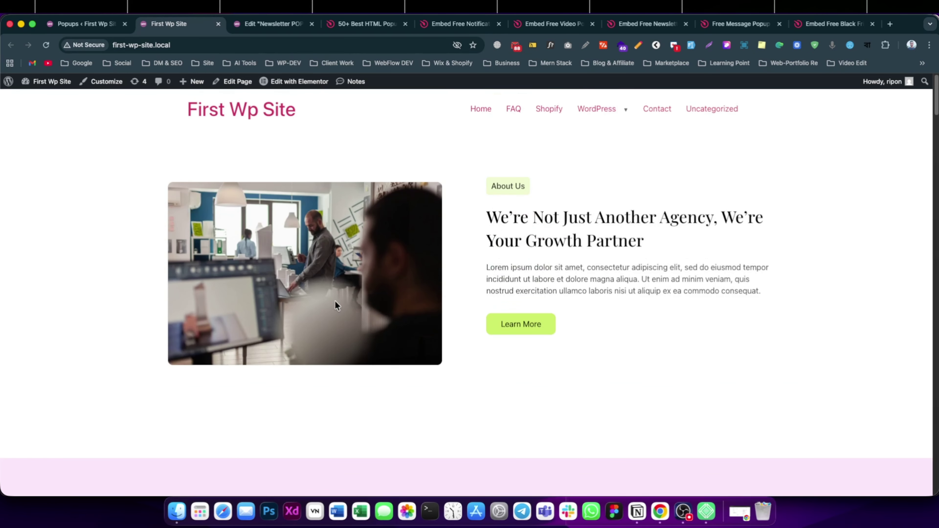
# View the New Home page from the WordPress pages list and check whether the newsletter popup appears on it
pyautogui.click(97, 24)
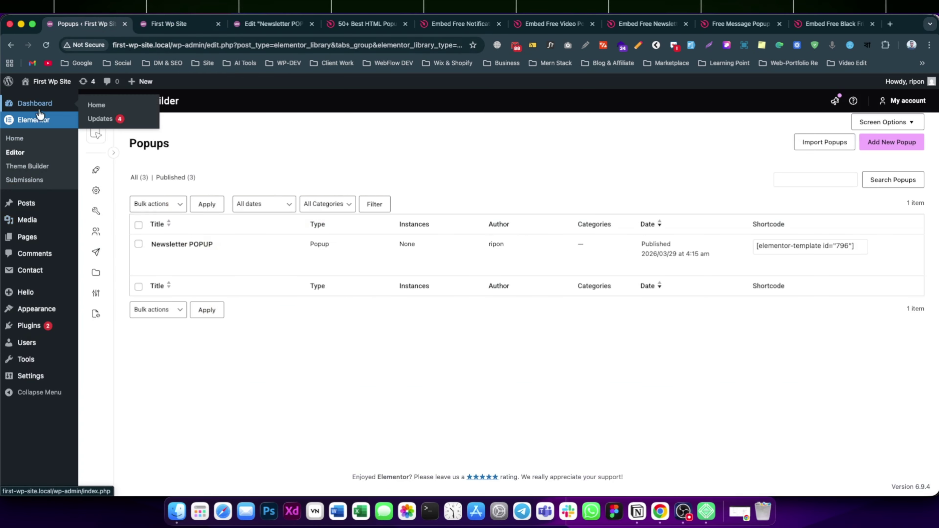
pyautogui.moveTo(22, 224)
pyautogui.keyDown('shift'); pyautogui.keyDown('super'); pyautogui.click(98, 238); pyautogui.keyUp('super'); pyautogui.keyUp('shift')
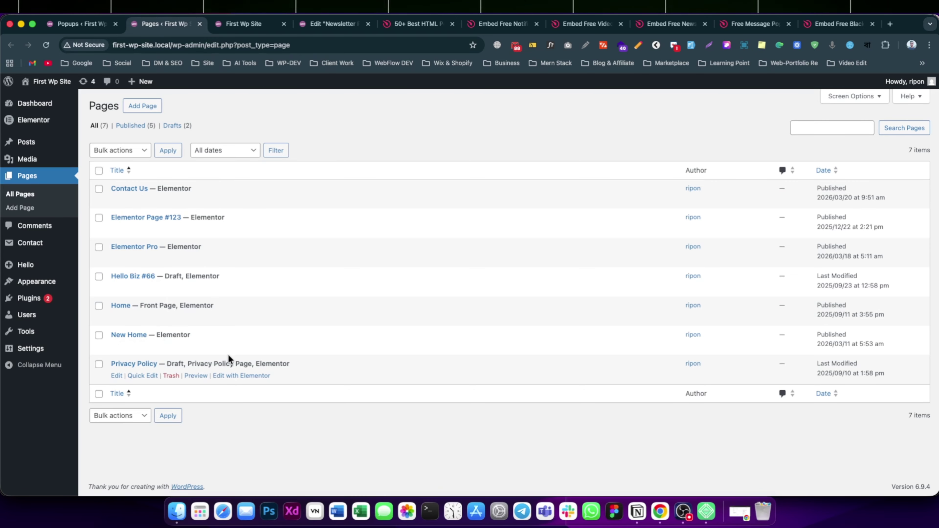
pyautogui.keyDown('super'); pyautogui.click(191, 346); pyautogui.keyUp('super')
pyautogui.click(225, 27)
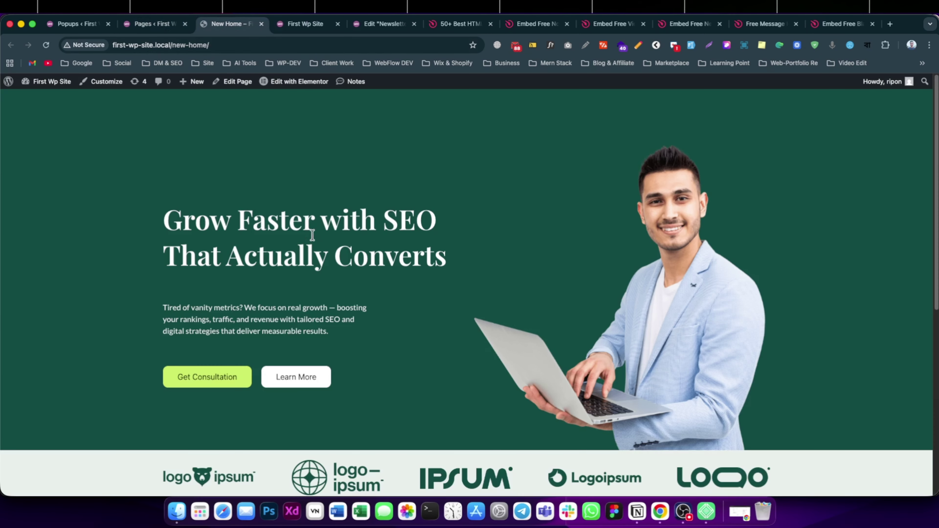
pyautogui.scroll(-2, 319, 244)
pyautogui.scroll(-10, 320, 242)
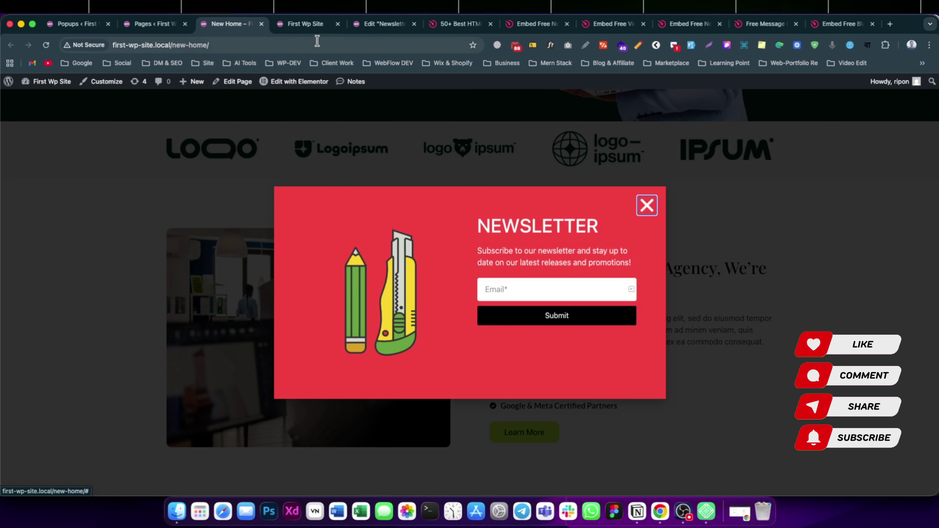
# In the popup's display conditions, try switching the New Home condition to Exclude and return it to Include
pyautogui.click(371, 26)
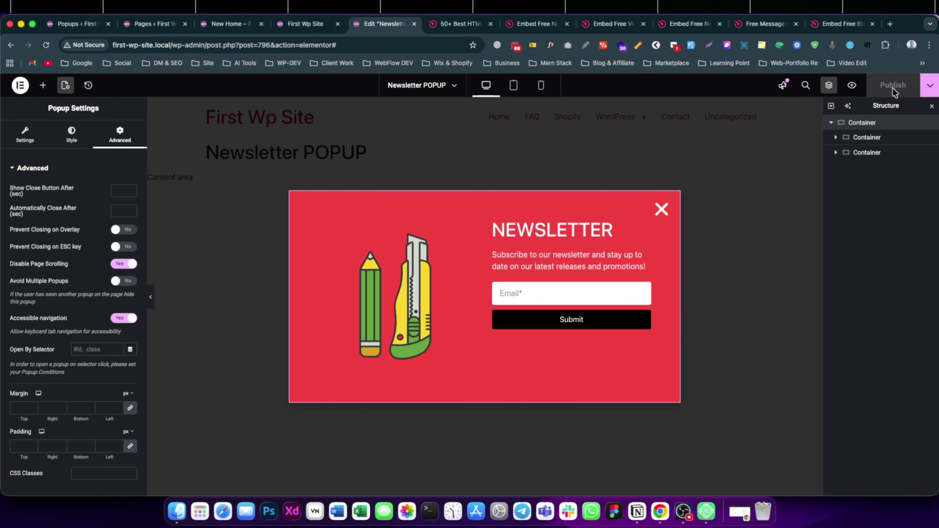
pyautogui.click(931, 86)
pyautogui.click(882, 163)
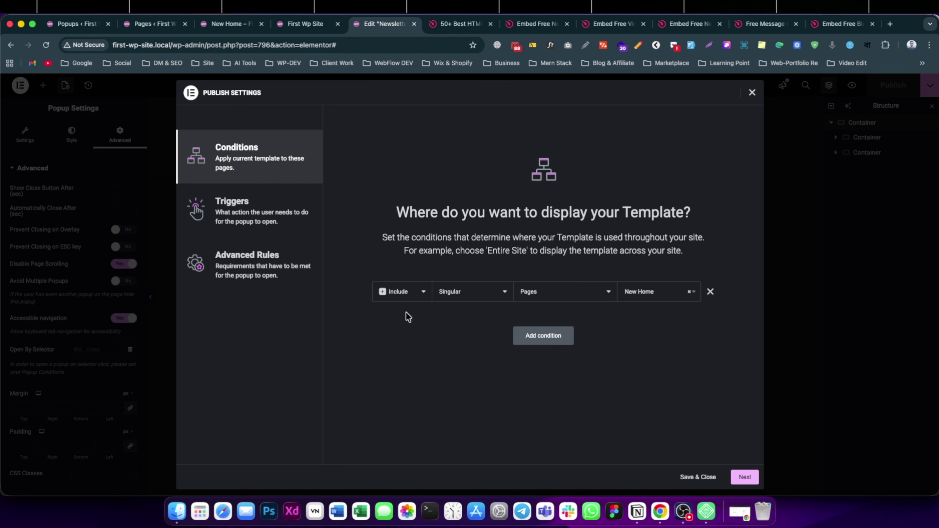
pyautogui.click(405, 300)
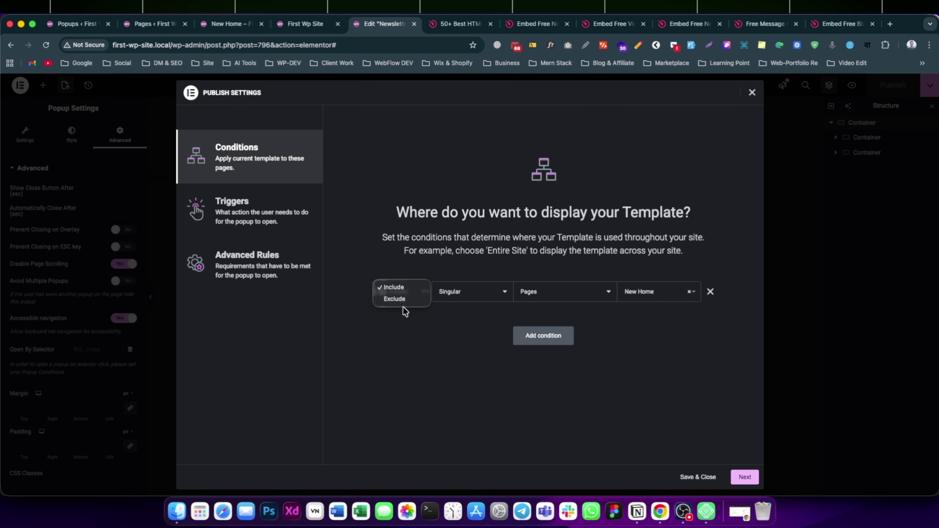
pyautogui.click(396, 299)
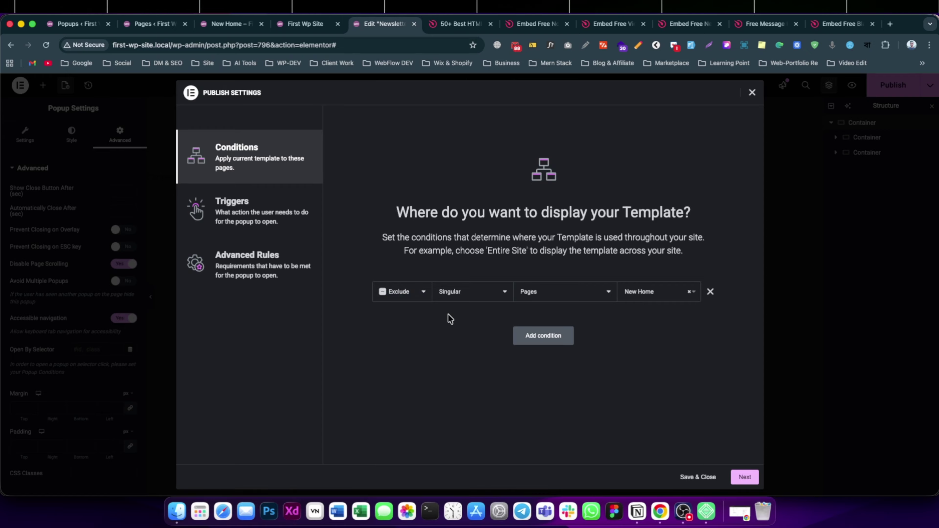
pyautogui.click(414, 294)
pyautogui.click(399, 270)
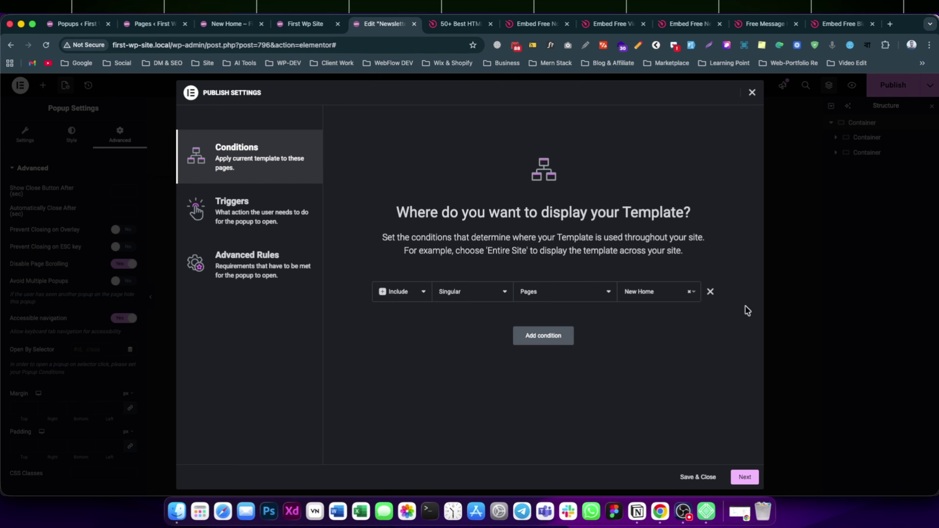
# Replace the New Home condition with a new Include condition for the entire site and save the publish settings
pyautogui.click(711, 293)
pyautogui.click(538, 332)
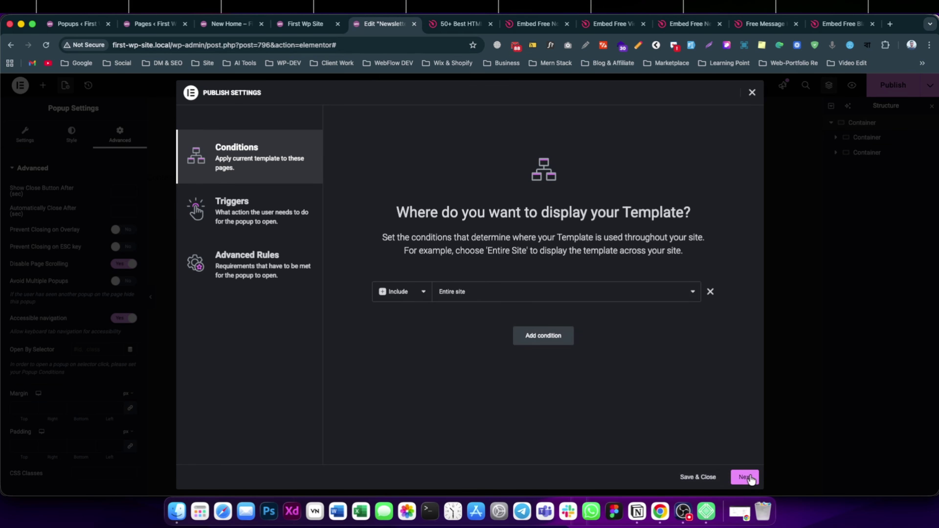
pyautogui.click(708, 478)
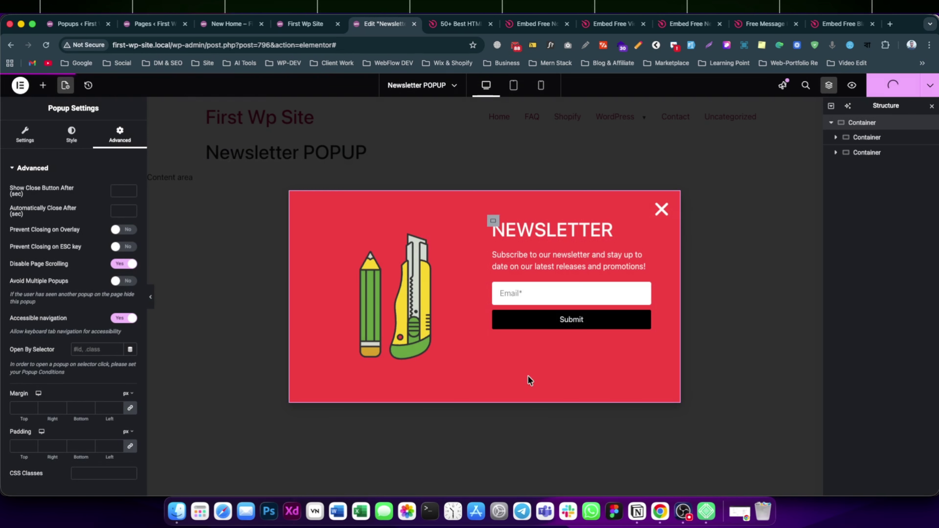
# Replace the On Page Load trigger with On Scroll, direction Down within 50%, and save the publish settings
pyautogui.click(930, 85)
pyautogui.click(902, 159)
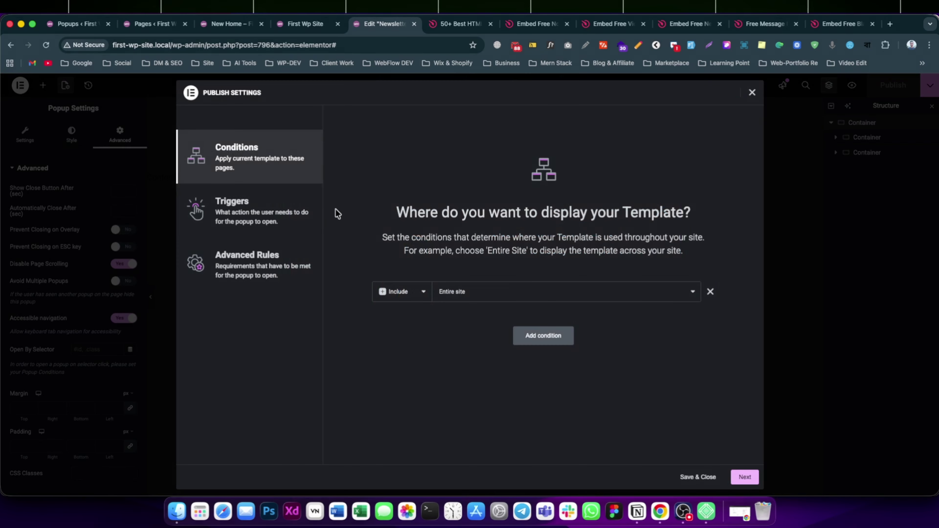
pyautogui.click(252, 222)
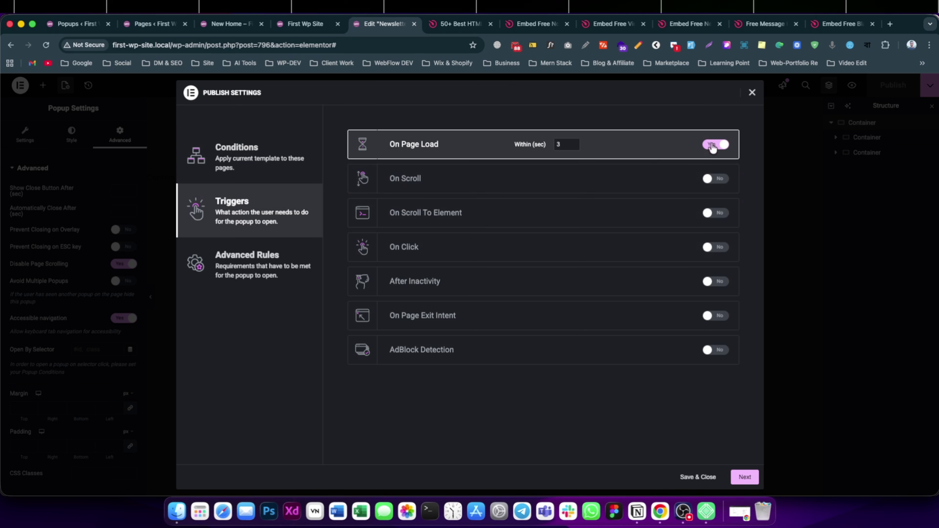
pyautogui.click(715, 181)
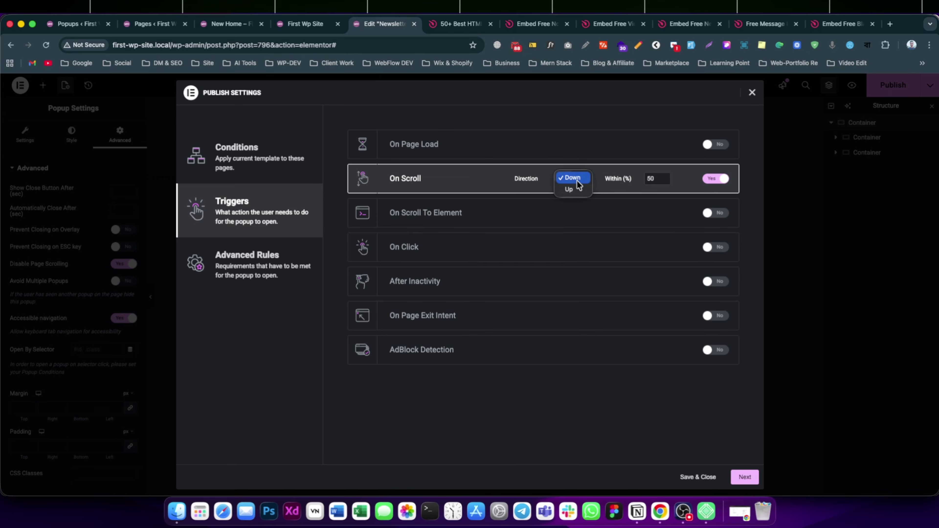
pyautogui.click(577, 178)
pyautogui.click(708, 479)
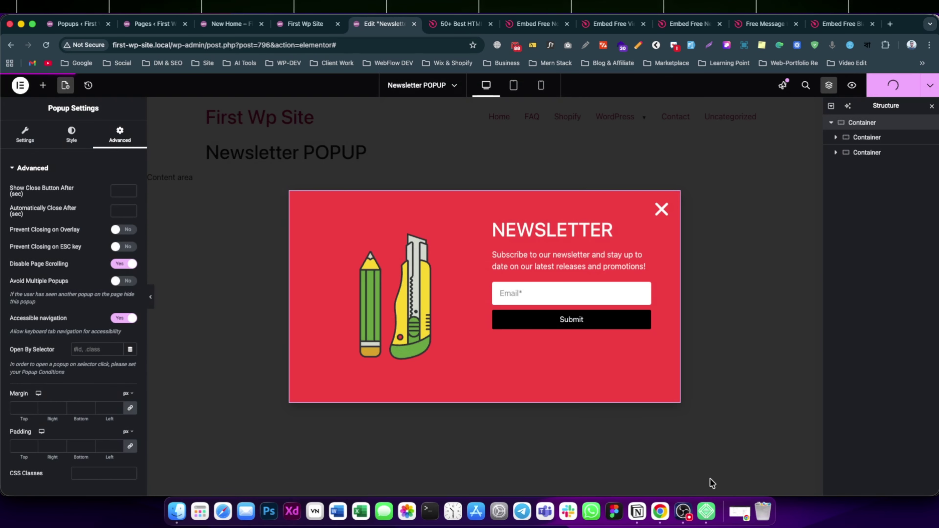
# Scroll down the live home page to test the popup's On Scroll trigger, and return to the popup editor
pyautogui.click(220, 27)
pyautogui.click(172, 26)
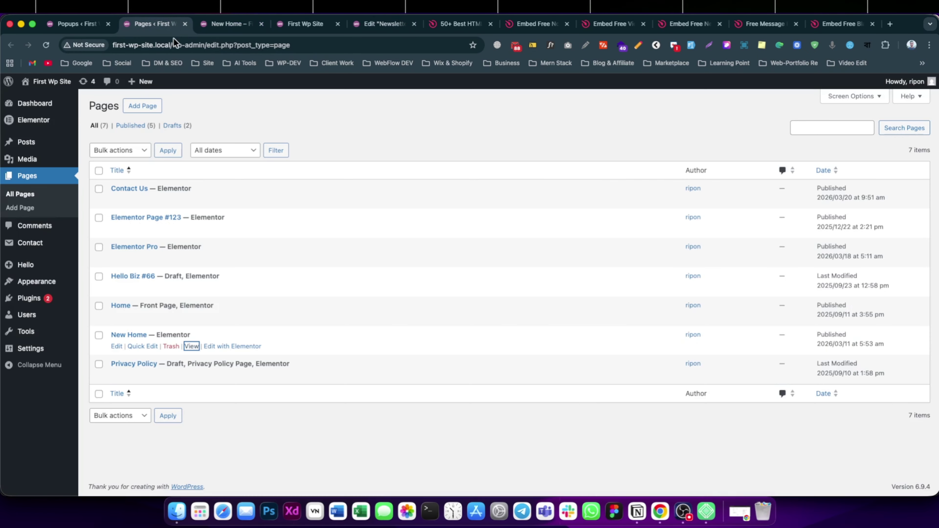
pyautogui.click(304, 25)
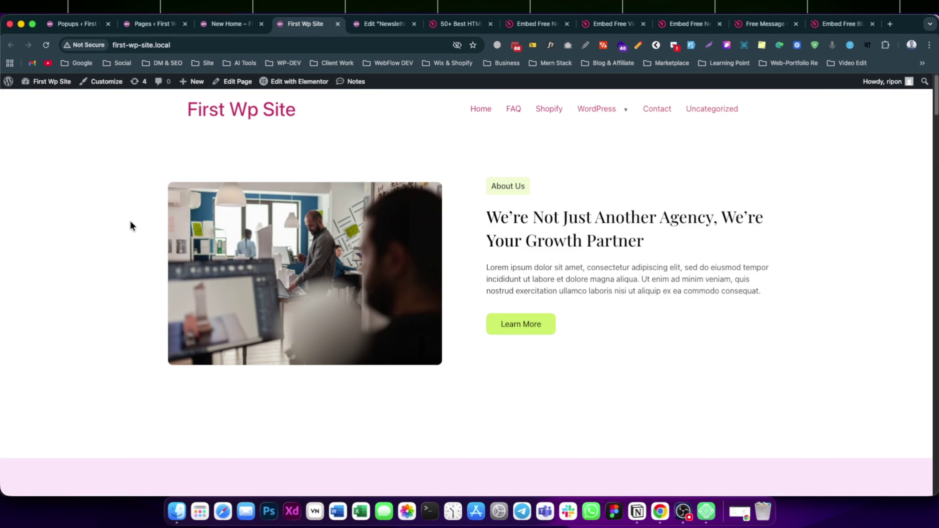
pyautogui.scroll(-8, 219, 312)
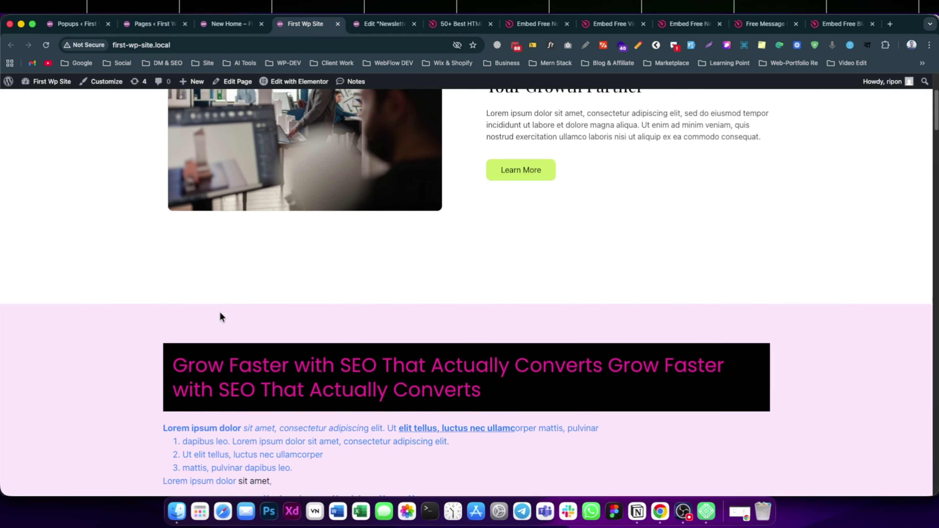
pyautogui.scroll(-20, 220, 312)
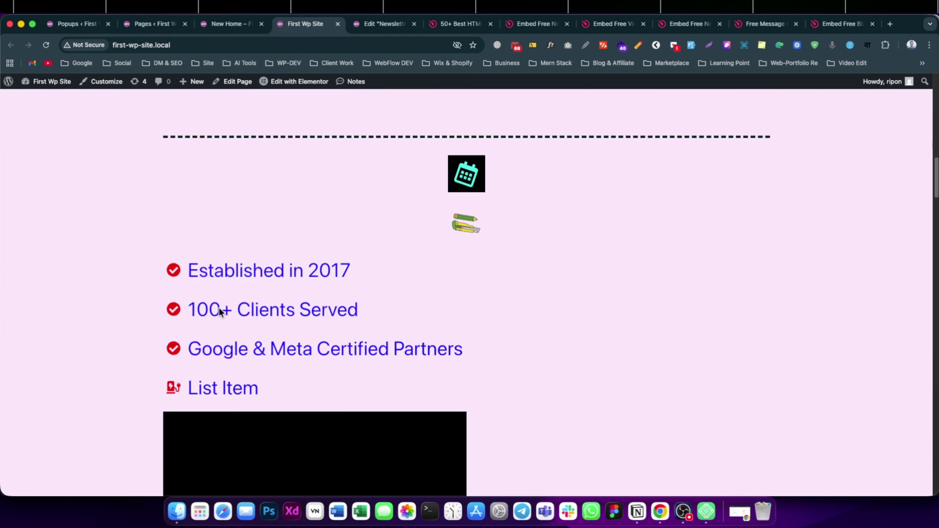
pyautogui.scroll(-14, 219, 307)
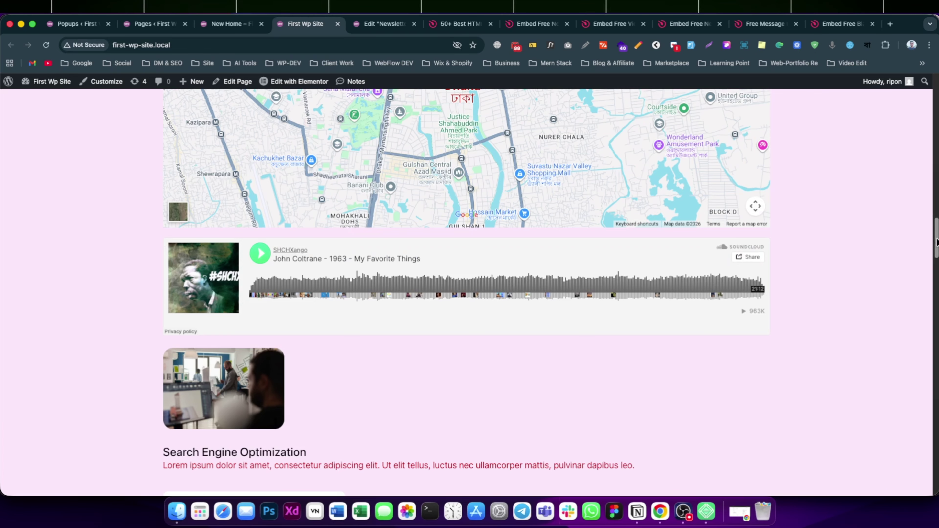
pyautogui.scroll(-8, 889, 280)
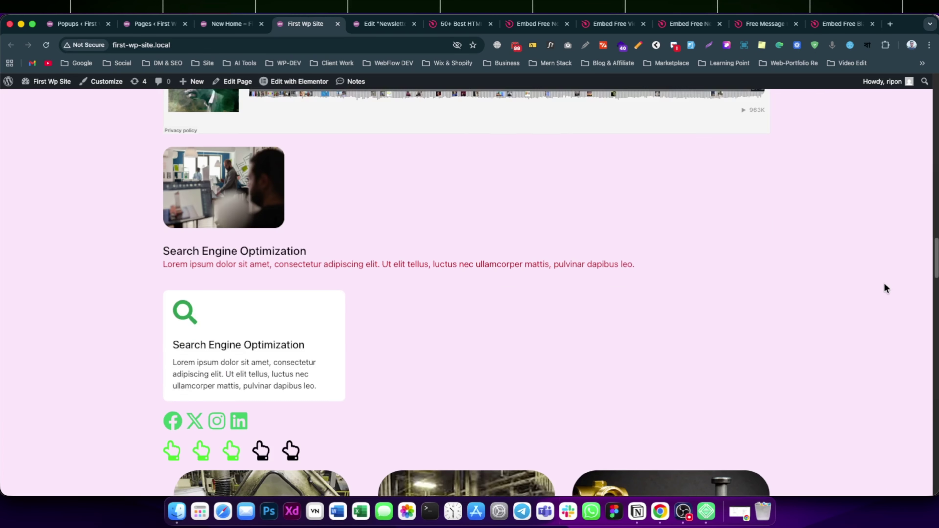
pyautogui.scroll(-4, 879, 296)
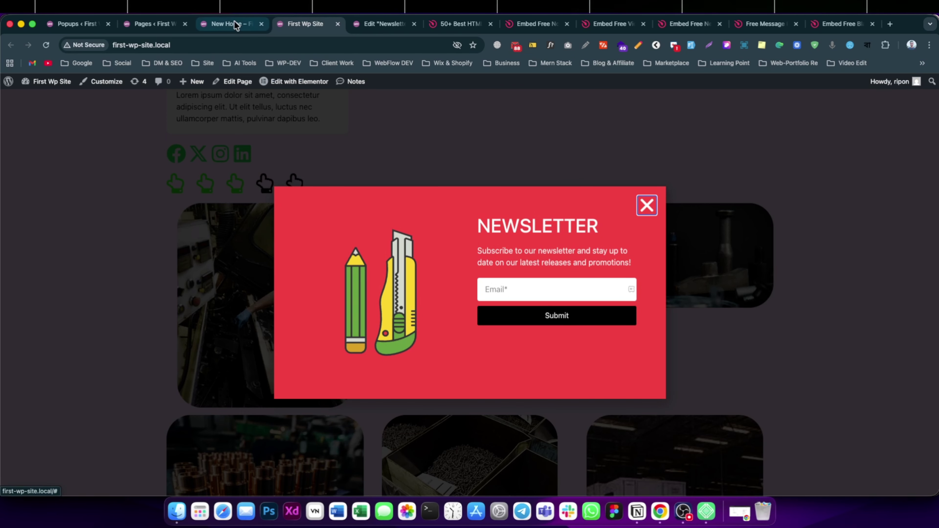
pyautogui.click(371, 31)
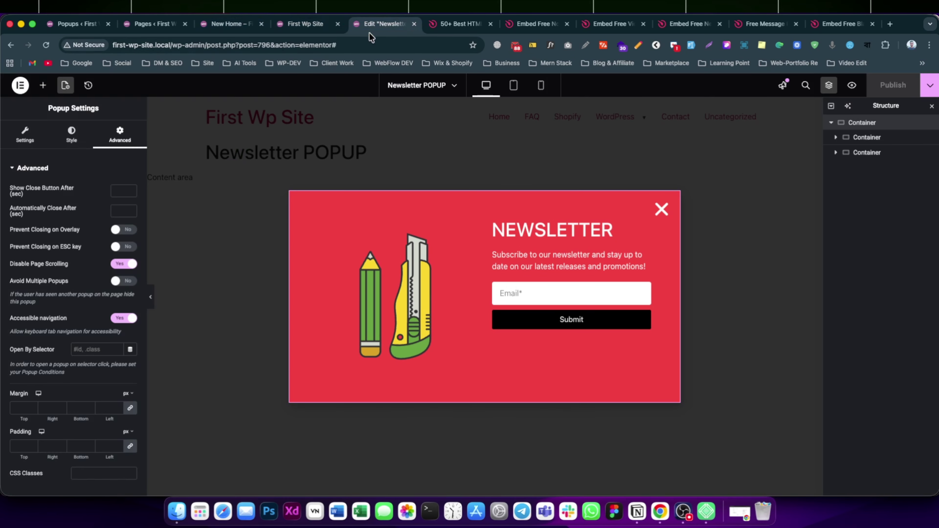
# In the popup's trigger settings, turn off On Scroll and try switching On Click on and off again
pyautogui.click(930, 85)
pyautogui.click(876, 163)
pyautogui.click(310, 216)
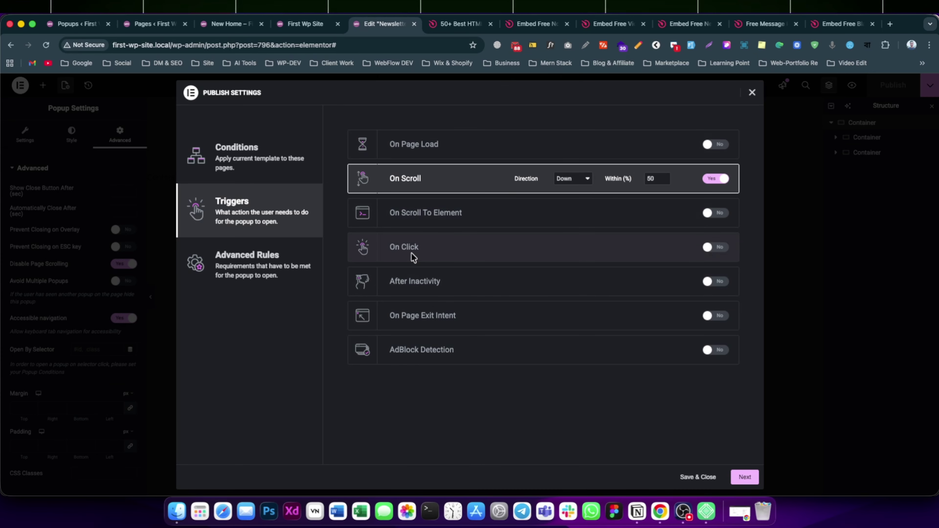
pyautogui.click(707, 247)
pyautogui.click(716, 180)
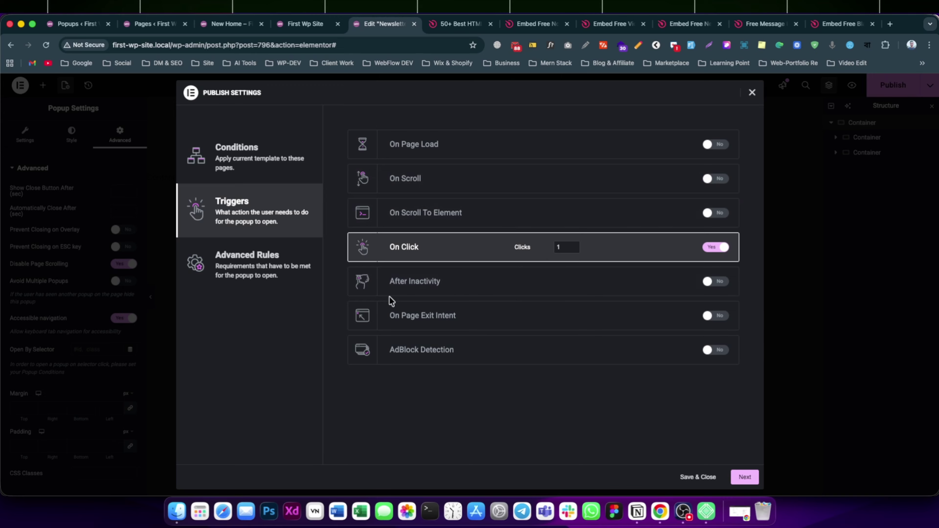
pyautogui.click(705, 248)
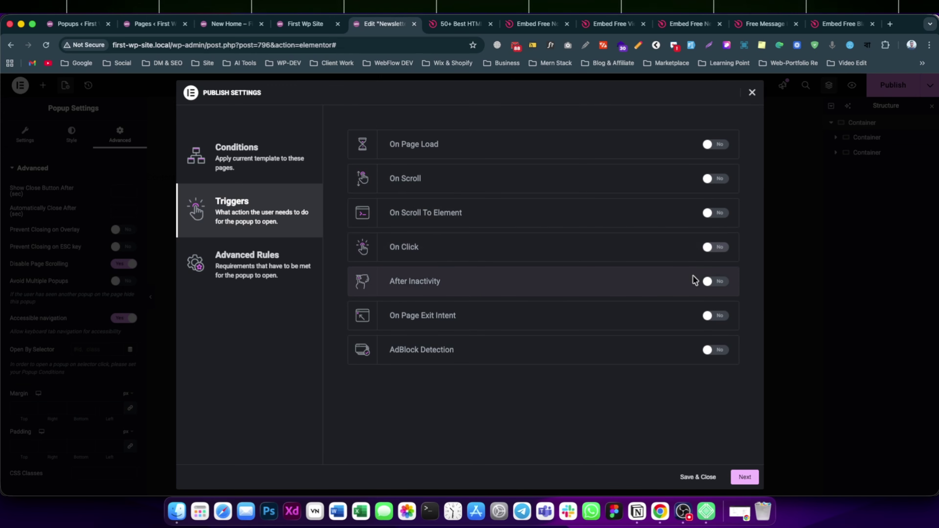
# Try the After Inactivity trigger and turn it off, enable On Page Exit Intent instead, and save the publish settings
pyautogui.click(714, 281)
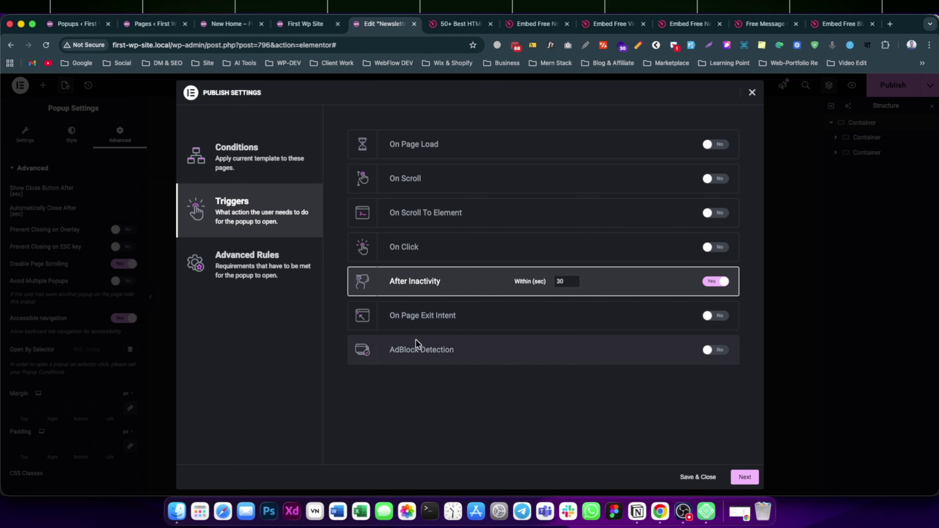
pyautogui.click(715, 282)
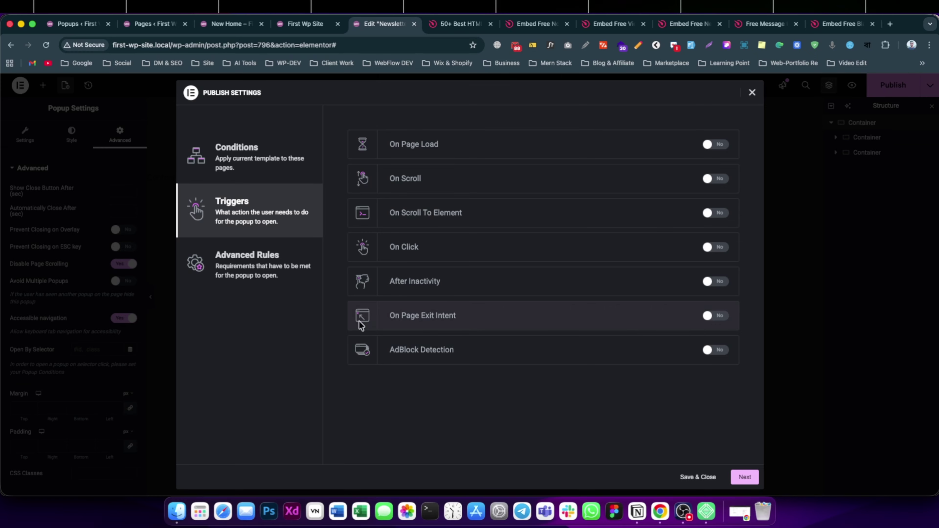
pyautogui.click(719, 322)
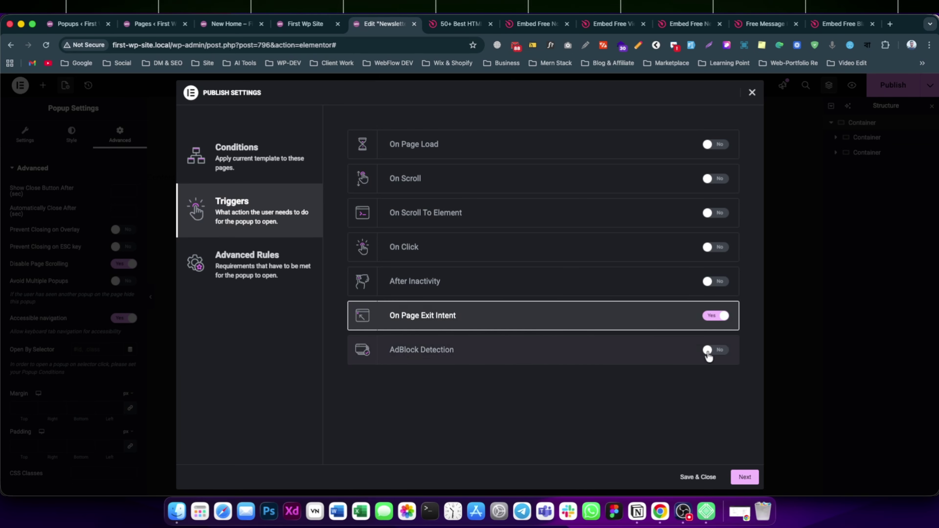
pyautogui.click(690, 479)
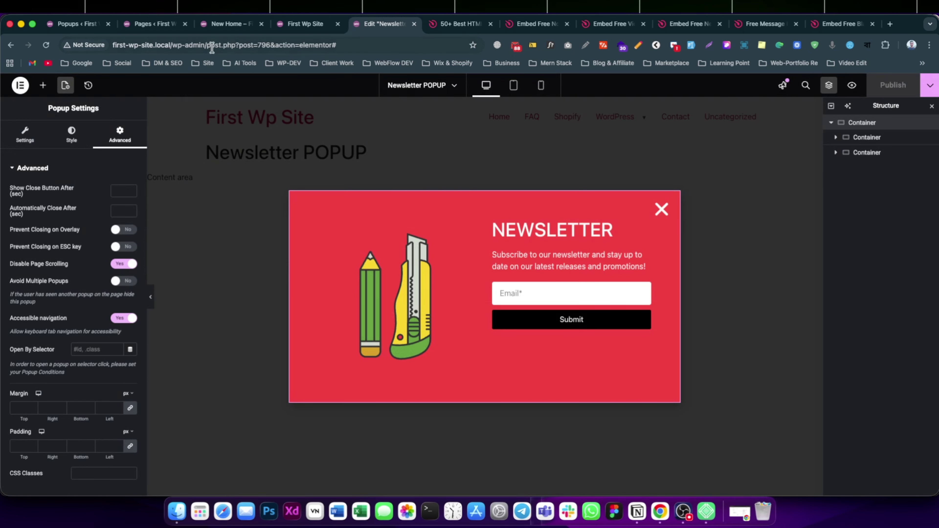
# Reload the live New Home page, test the popup's exit intent trigger by scrolling and moving off the page, and dismiss the popup
pyautogui.click(221, 26)
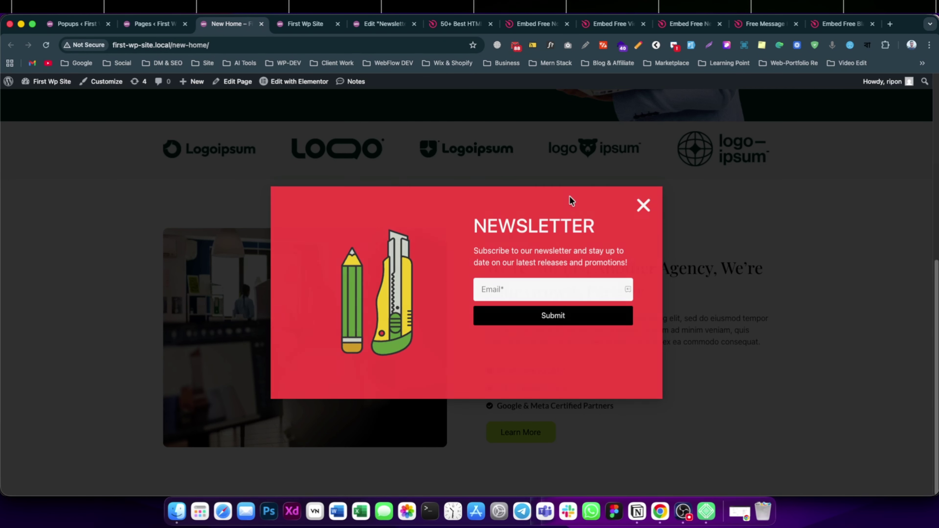
pyautogui.click(647, 205)
pyautogui.scroll(5, 337, 245)
pyautogui.scroll(4, 338, 245)
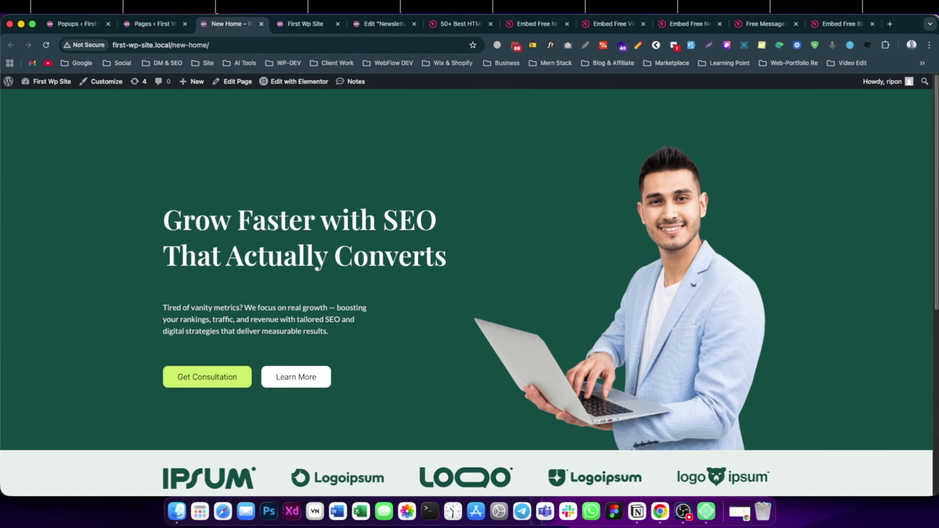
pyautogui.click(45, 46)
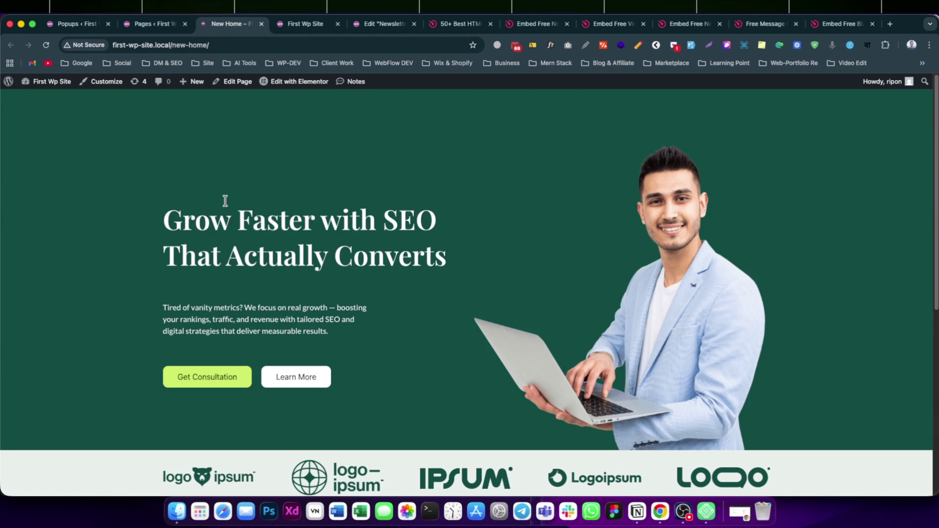
pyautogui.scroll(-8, 212, 231)
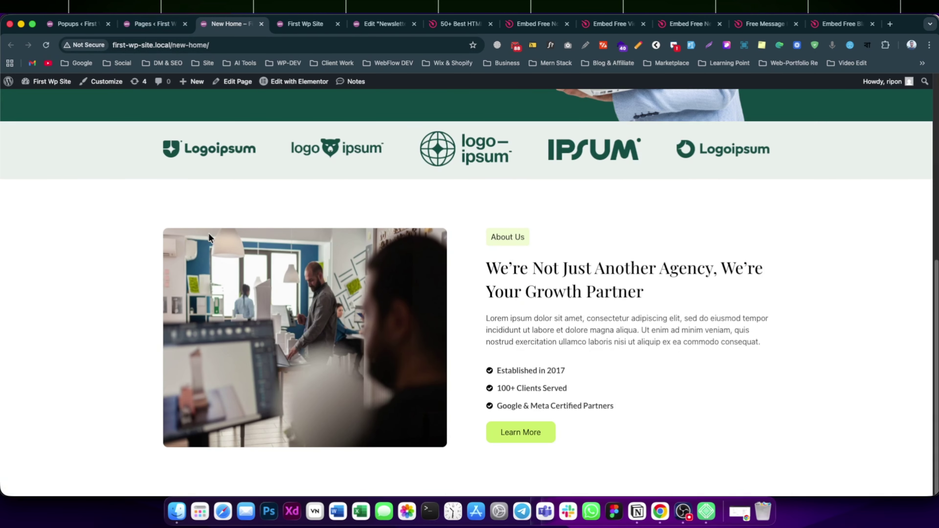
pyautogui.scroll(8, 311, 288)
pyautogui.scroll(-8, 299, 285)
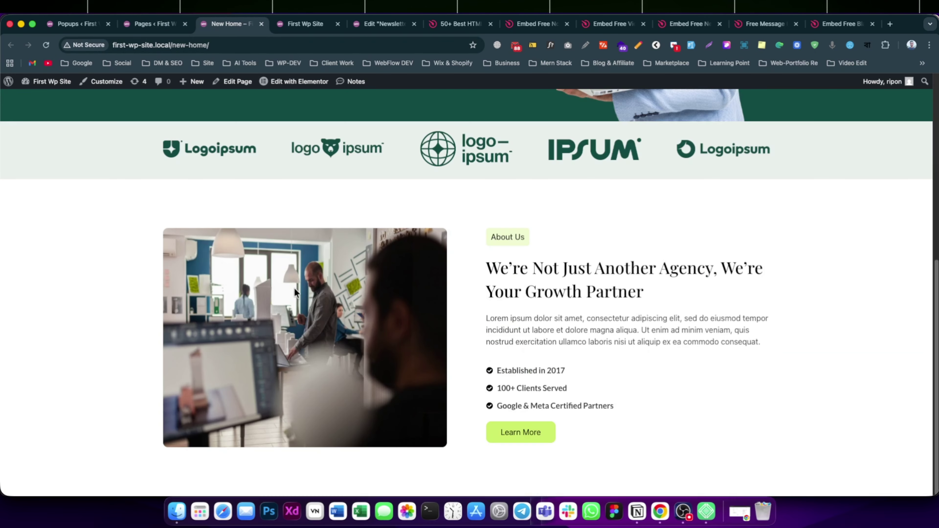
pyautogui.scroll(8, 294, 293)
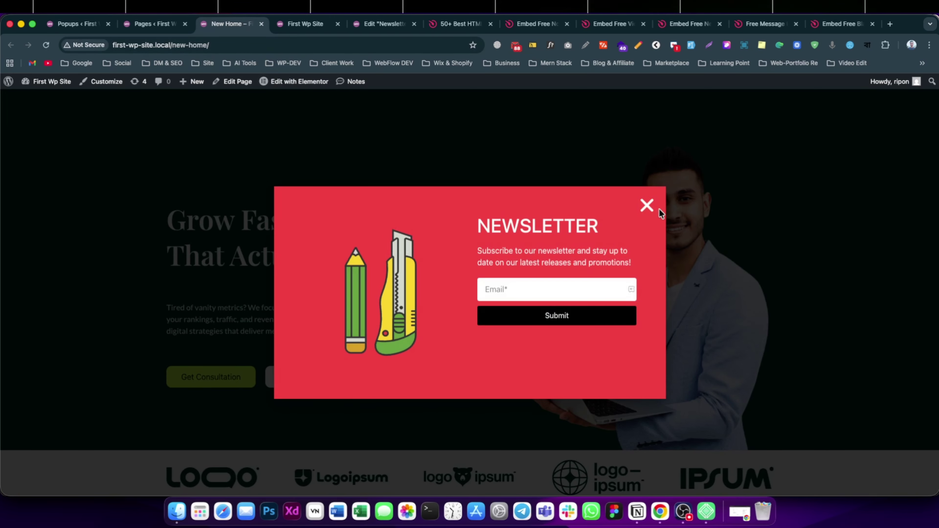
pyautogui.click(651, 207)
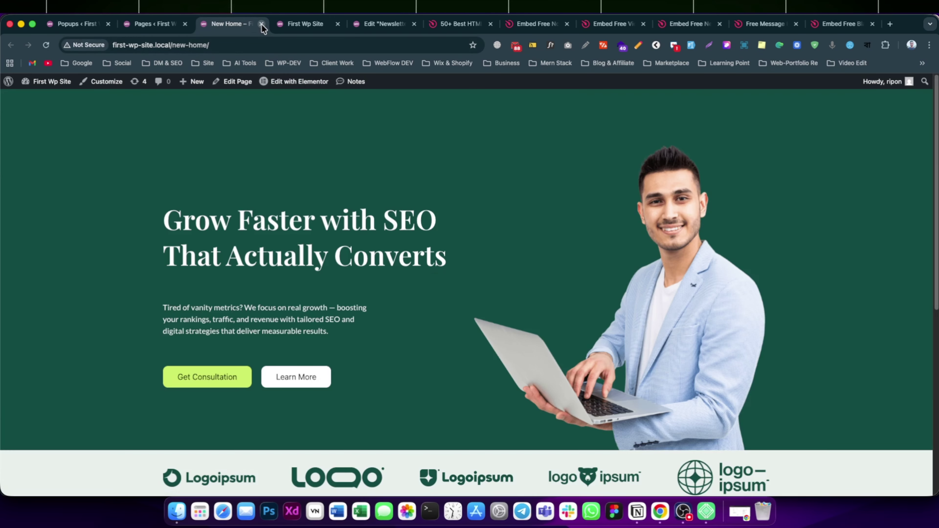
# Scroll through the New Home page once more, close it, and return to the popup editor
pyautogui.scroll(-8, 292, 252)
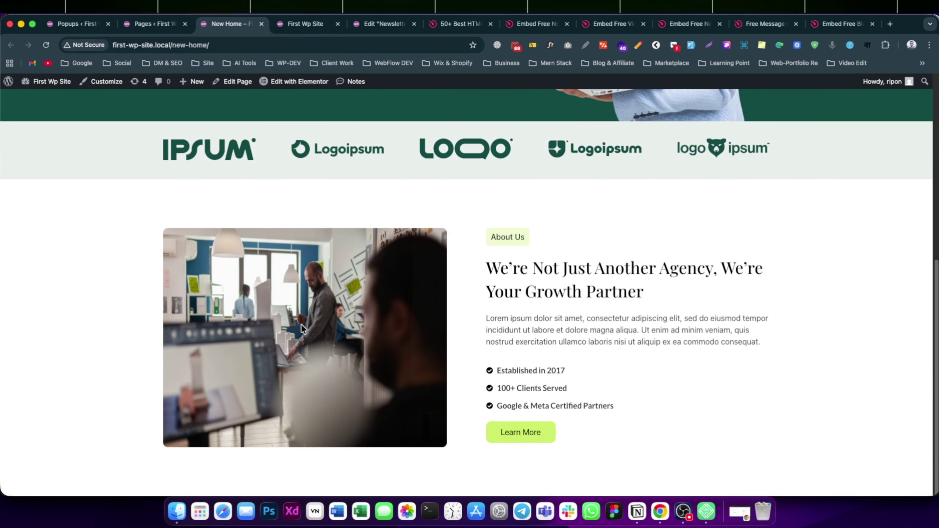
pyautogui.scroll(8, 304, 329)
pyautogui.click(262, 24)
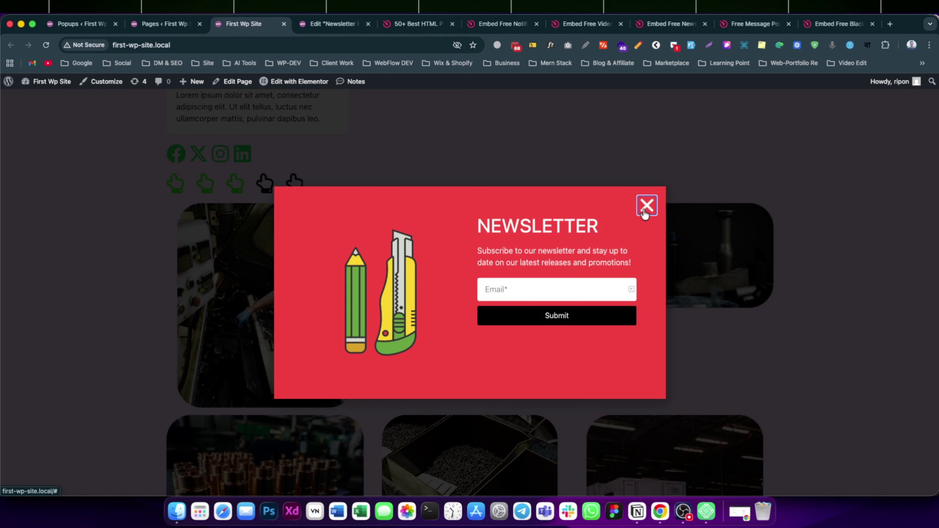
pyautogui.click(311, 24)
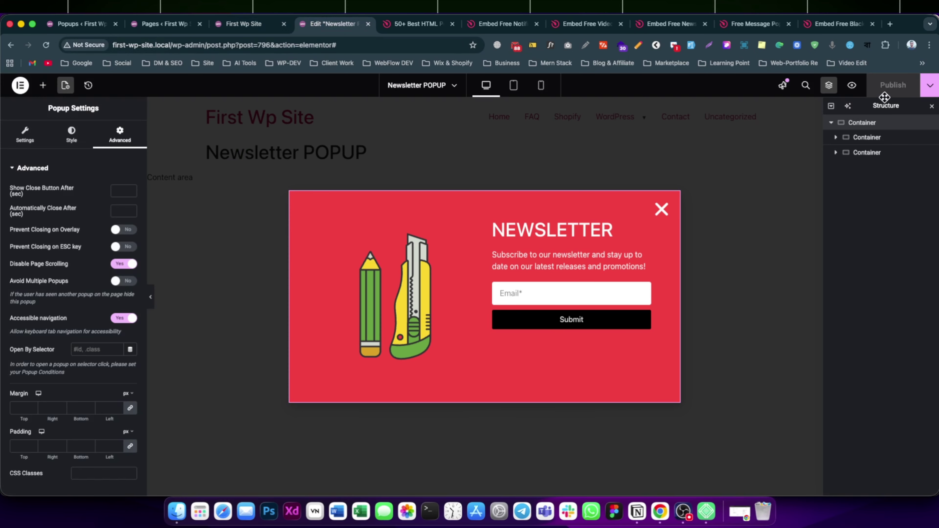
# In the popup's triggers, replace On Page Exit Intent with On Page Load within 3 seconds
pyautogui.click(930, 86)
pyautogui.click(903, 159)
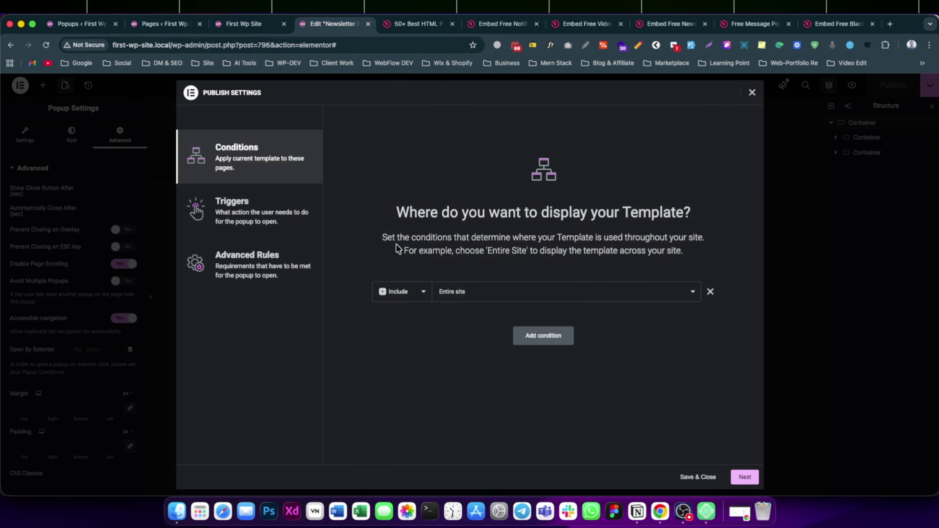
pyautogui.click(244, 211)
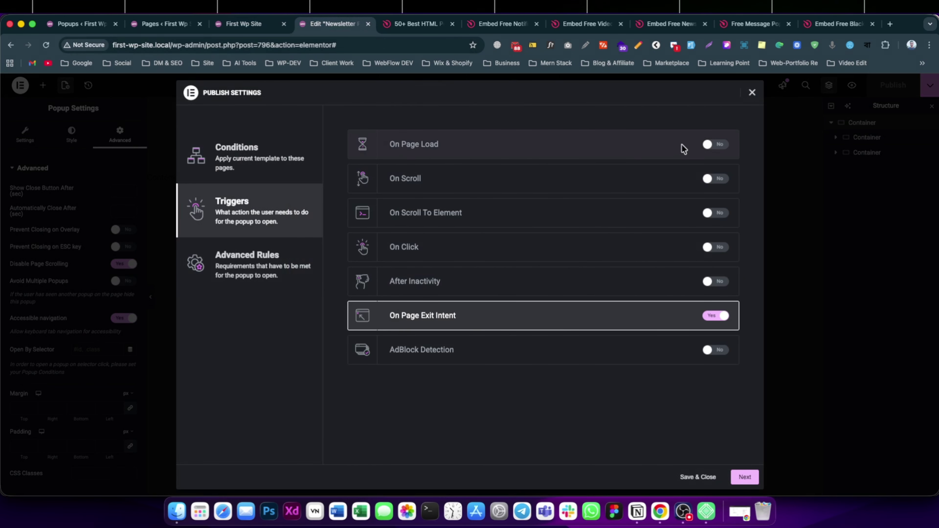
pyautogui.click(710, 144)
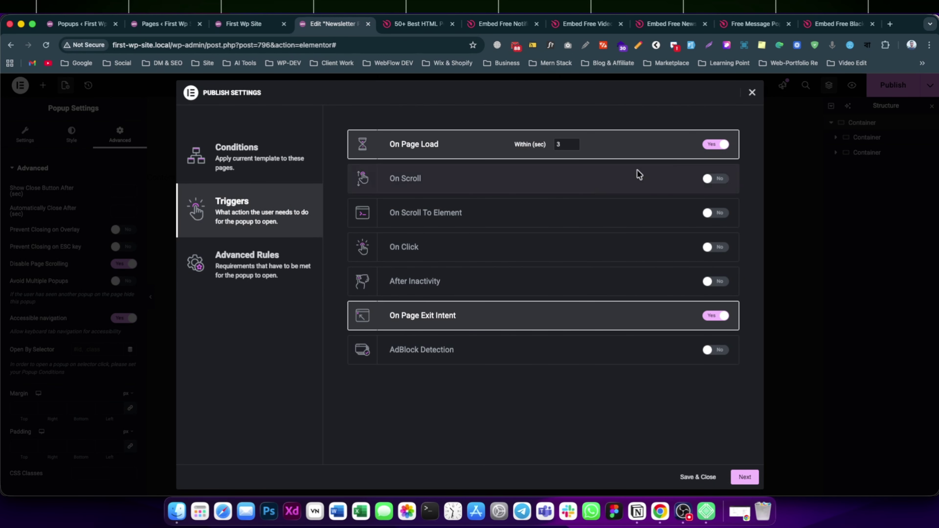
pyautogui.click(718, 318)
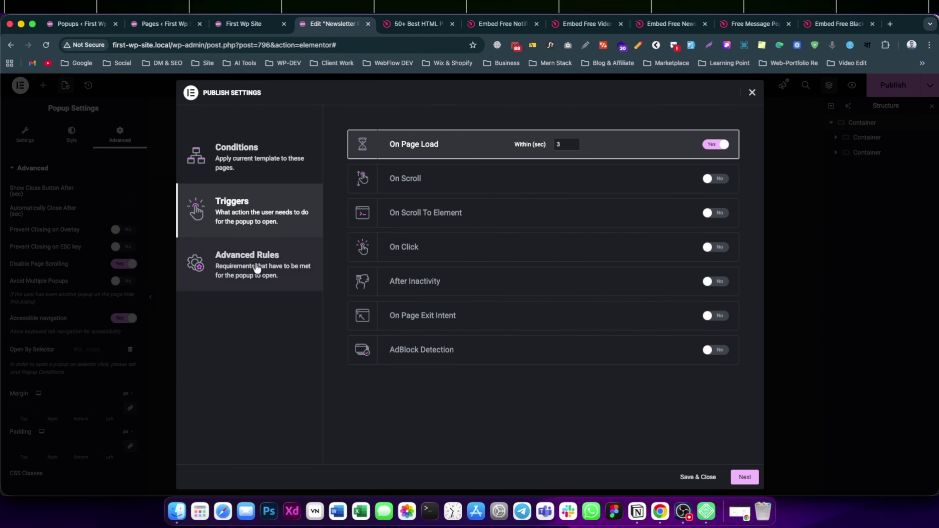
# In the advanced rules, try Hide for logged in users with All Users and with a Custom Administrator role, and turn it off
pyautogui.click(254, 267)
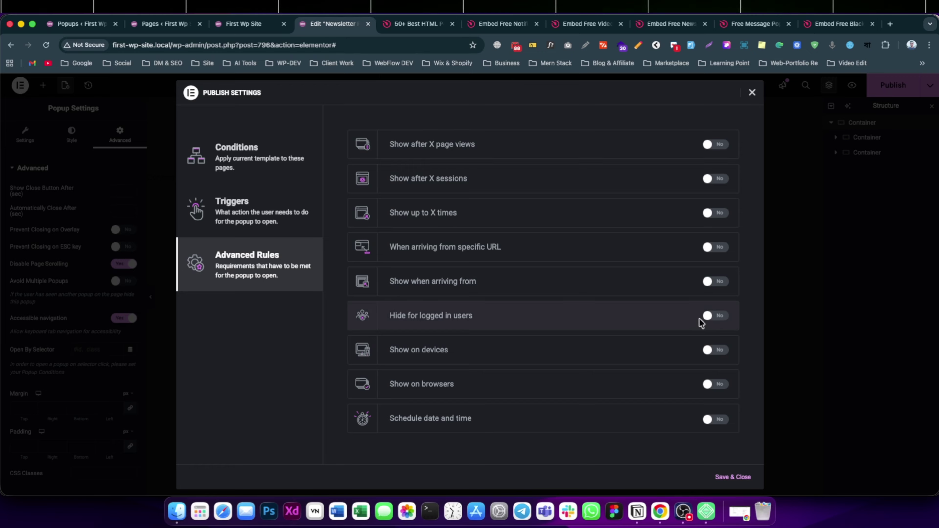
pyautogui.click(707, 316)
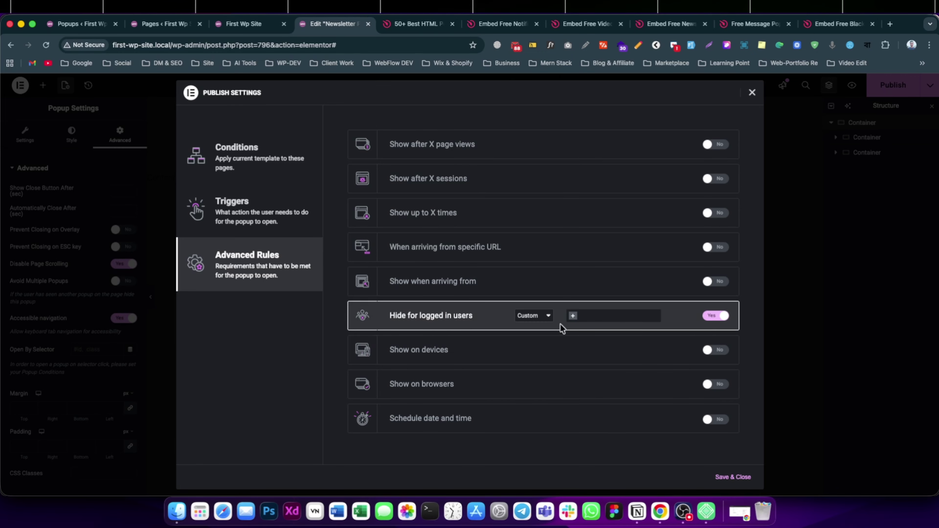
pyautogui.click(544, 318)
pyautogui.click(543, 307)
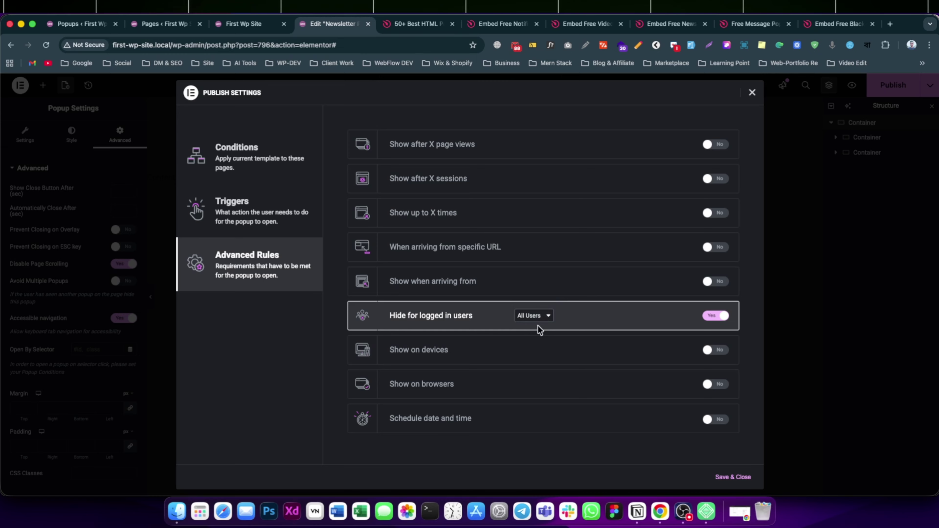
pyautogui.click(537, 319)
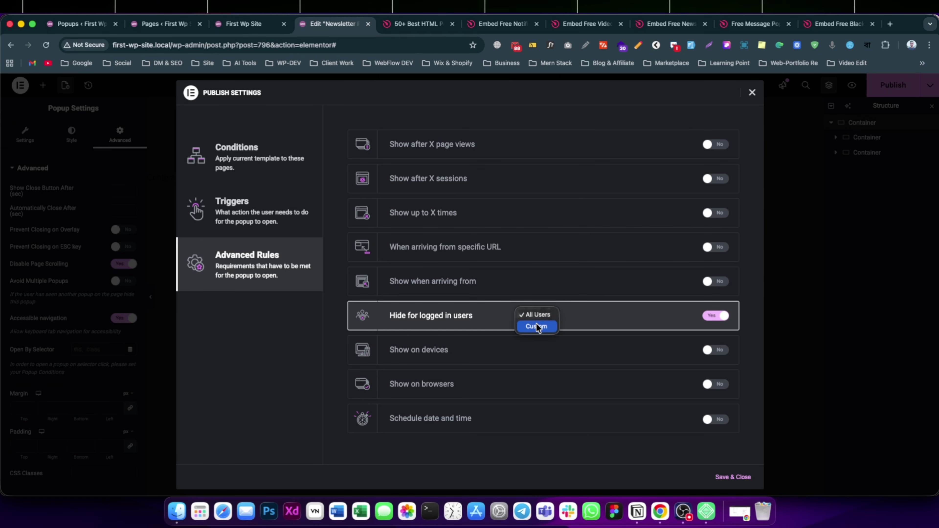
pyautogui.click(538, 329)
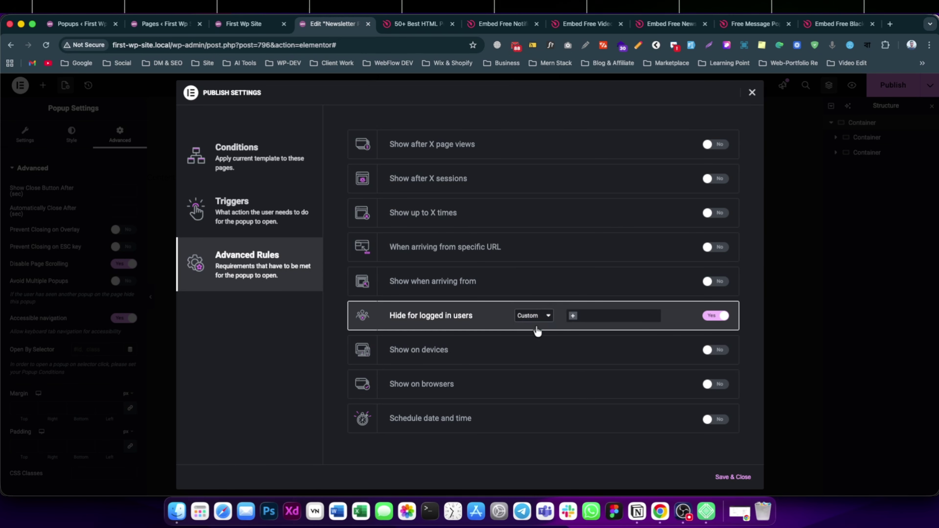
pyautogui.click(571, 318)
pyautogui.click(586, 331)
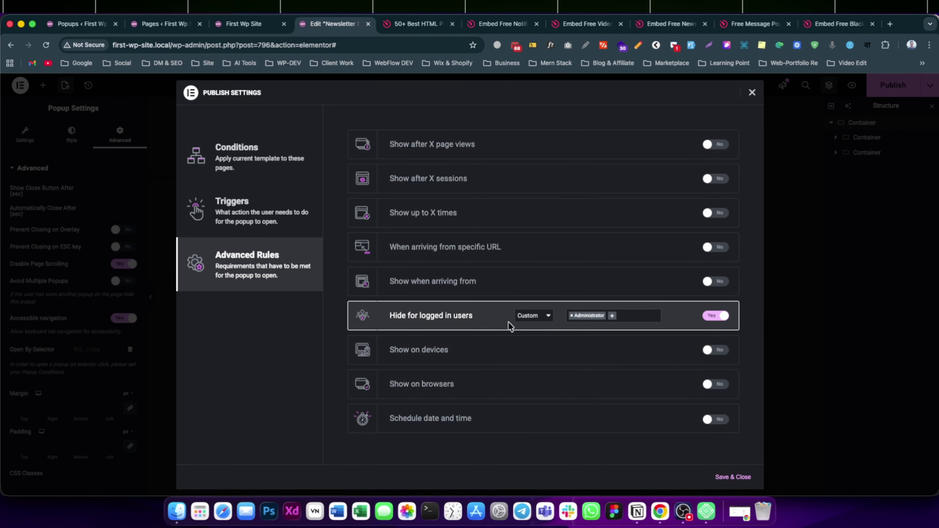
pyautogui.click(719, 317)
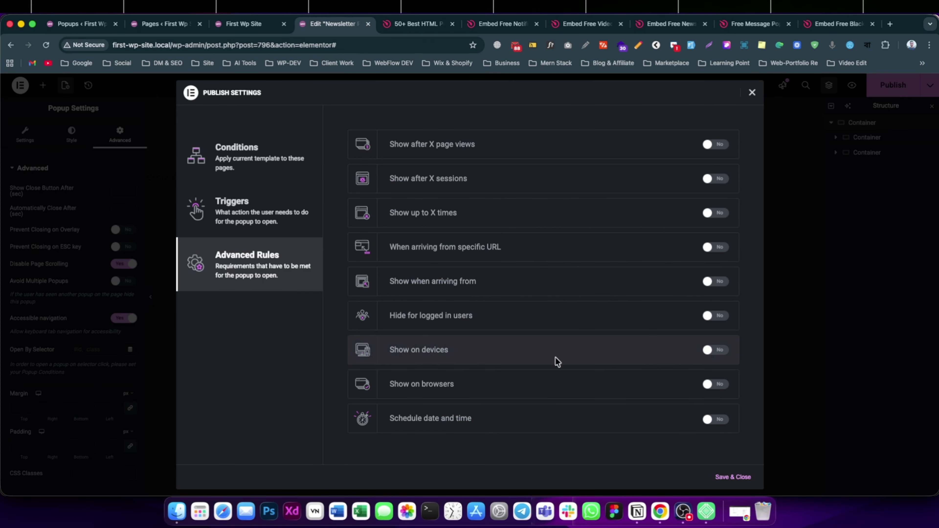
# Enable the Show on devices rule for Desktop only, removing Mobile Portrait and Tablet Portrait, and save the publish settings
pyautogui.click(710, 350)
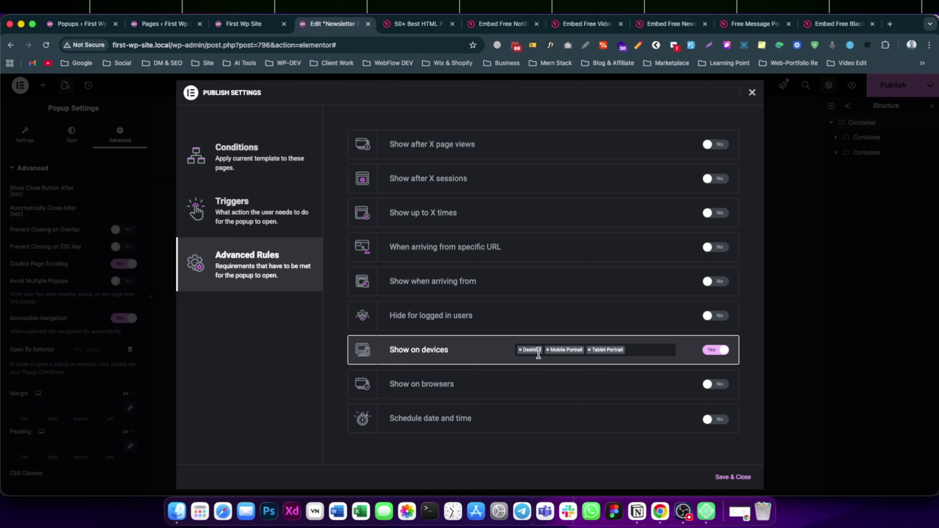
pyautogui.click(549, 350)
pyautogui.click(548, 351)
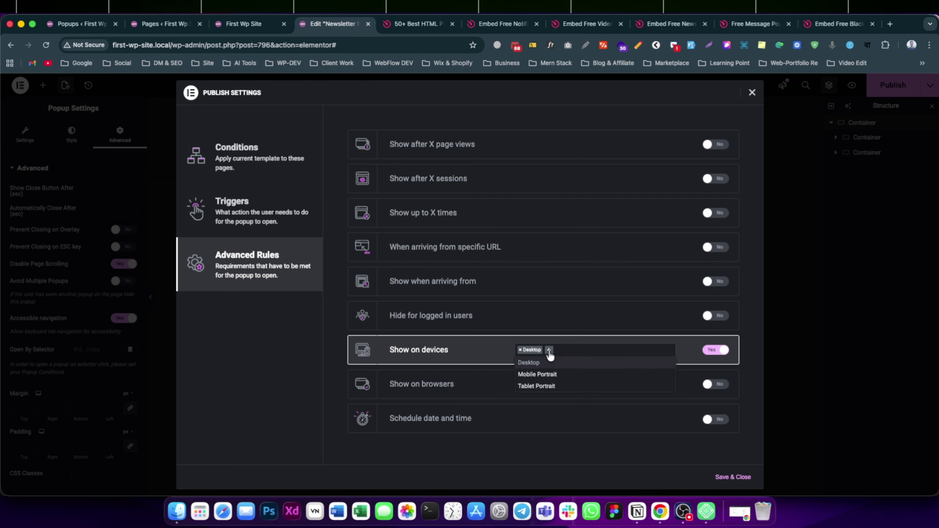
pyautogui.click(630, 331)
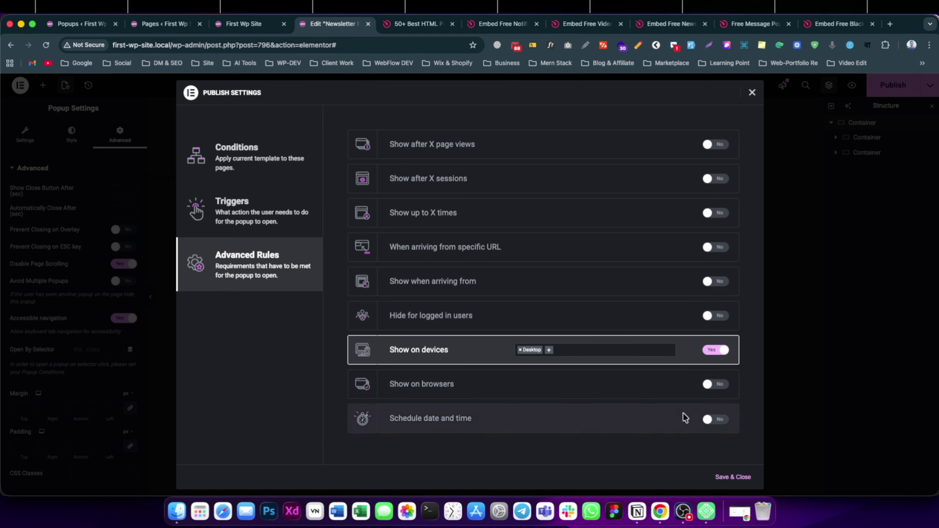
pyautogui.click(730, 482)
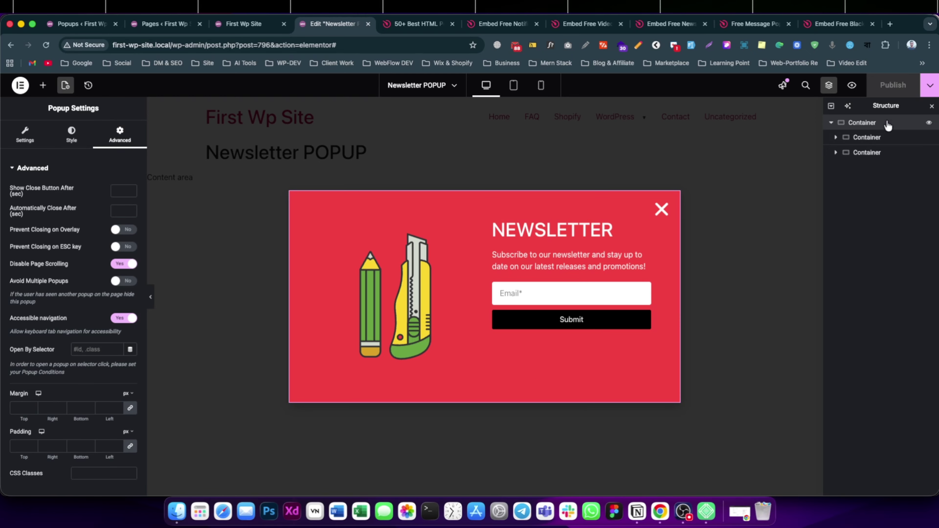
# Reopen the popup's advanced rules and turn off the Show on devices rule
pyautogui.click(930, 86)
pyautogui.click(871, 207)
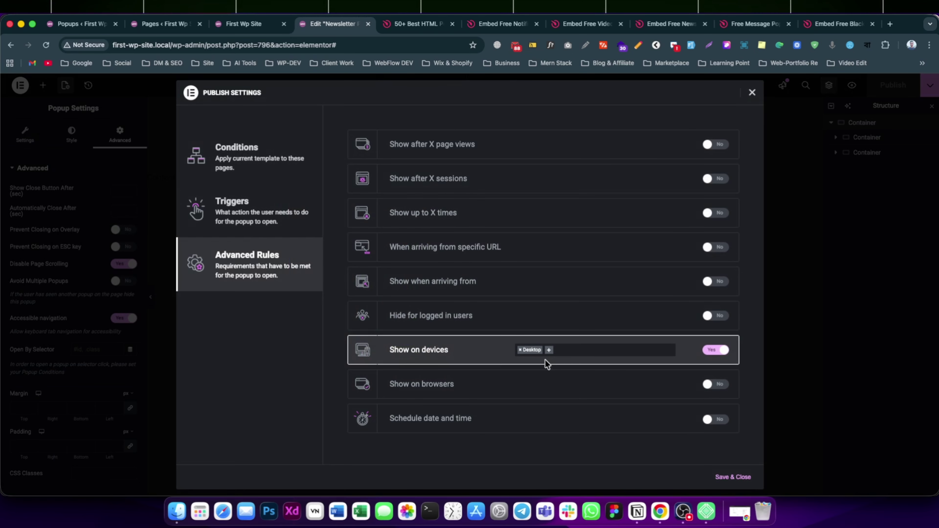
pyautogui.click(717, 350)
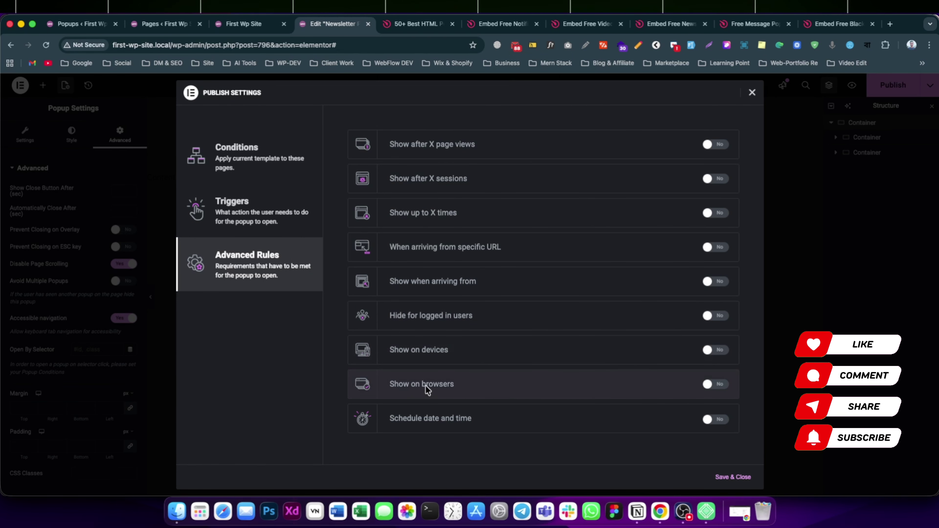
# Try the Show on browsers rule with the Custom option, view the selectable browsers, and turn the rule off
pyautogui.click(715, 385)
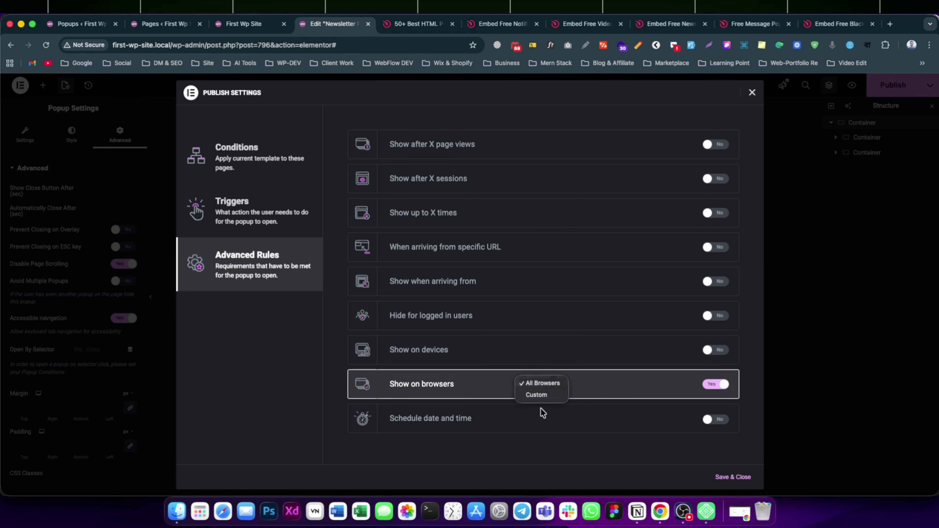
pyautogui.click(539, 395)
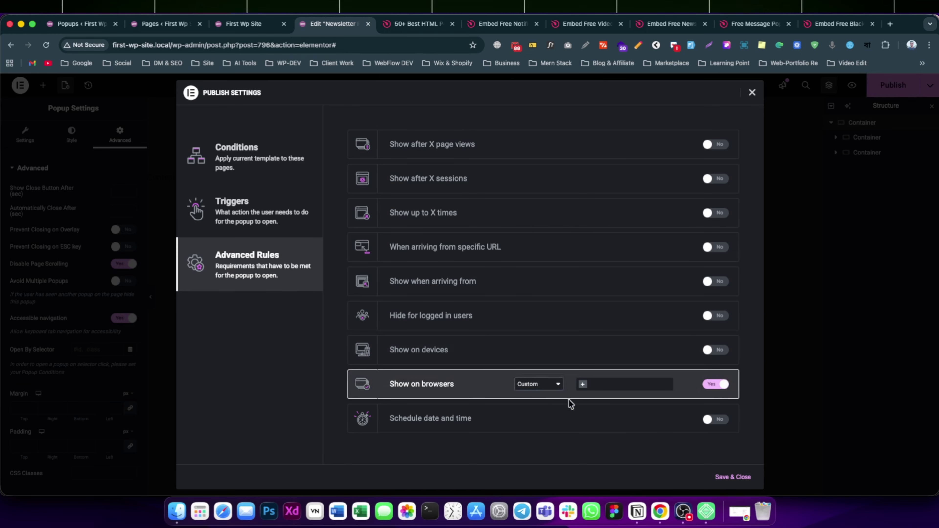
pyautogui.click(585, 385)
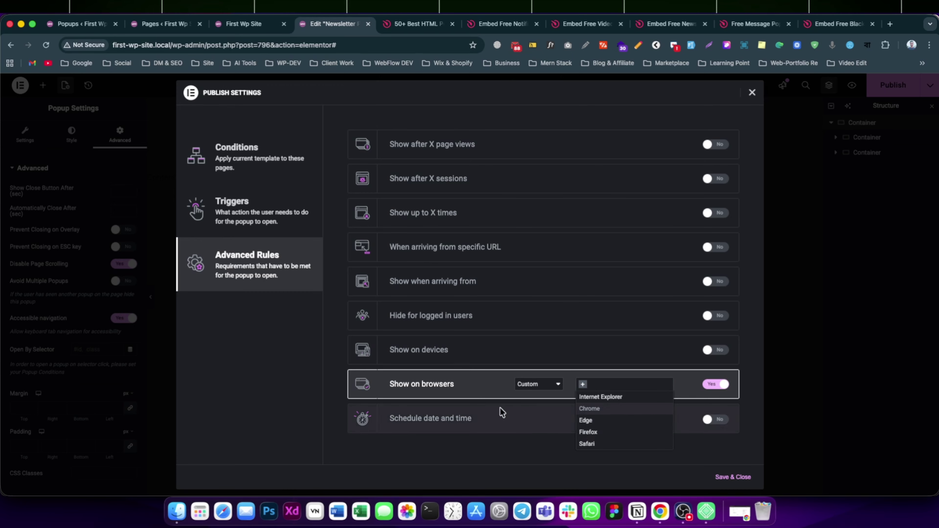
pyautogui.click(716, 384)
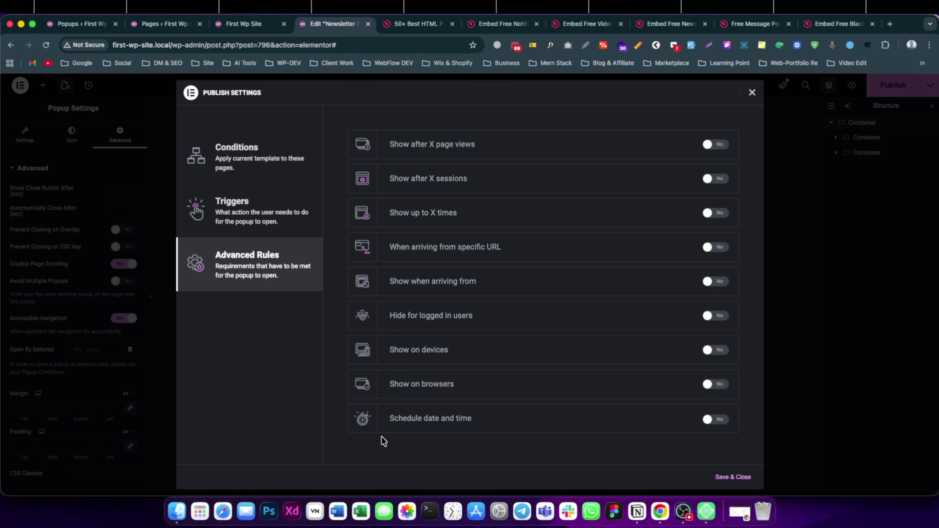
# Try the Schedule date and time rule with Visitor and Site timezones and its date pickers, turn it off, and save the publish settings
pyautogui.click(710, 422)
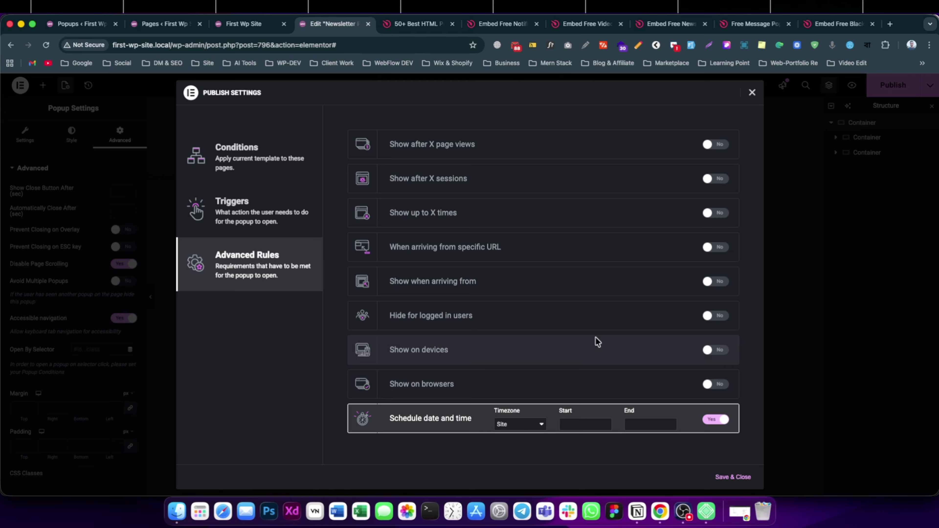
pyautogui.click(524, 426)
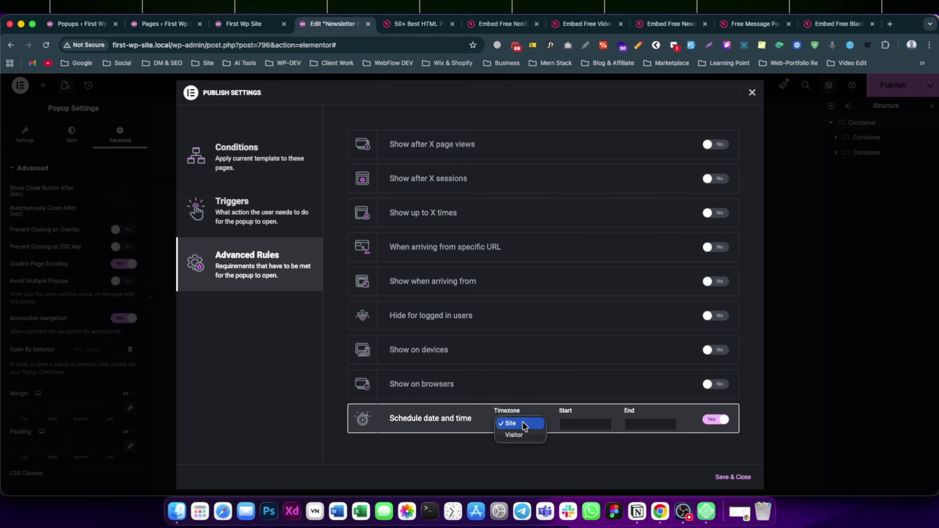
pyautogui.click(519, 431)
pyautogui.click(520, 425)
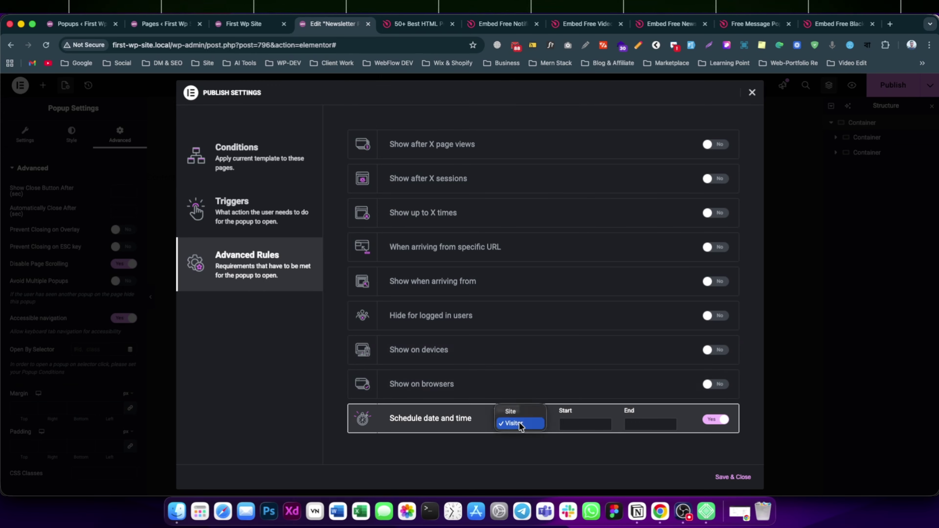
pyautogui.click(518, 413)
pyautogui.click(573, 427)
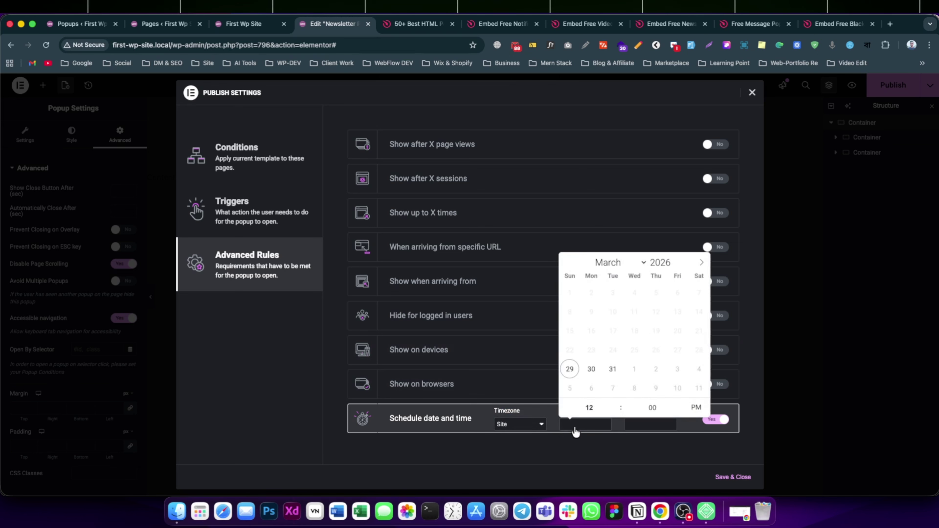
pyautogui.click(591, 444)
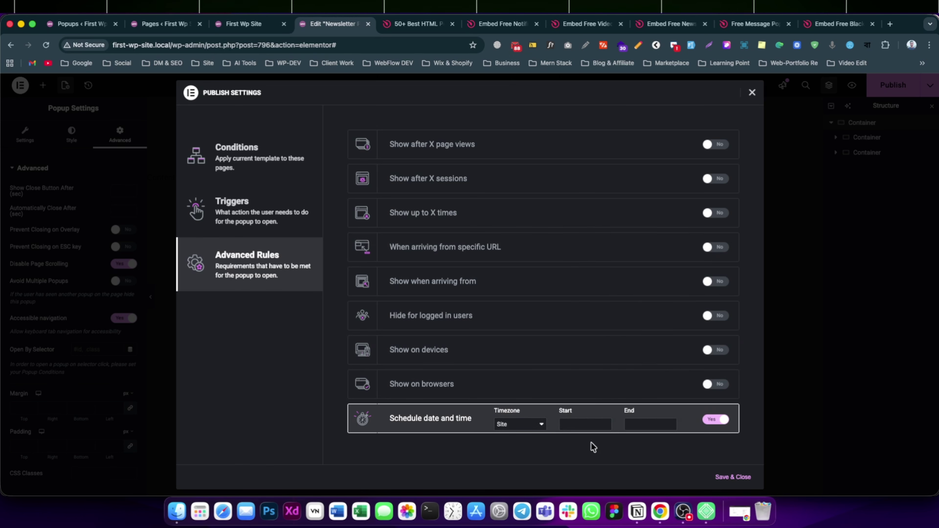
pyautogui.click(644, 425)
pyautogui.click(599, 444)
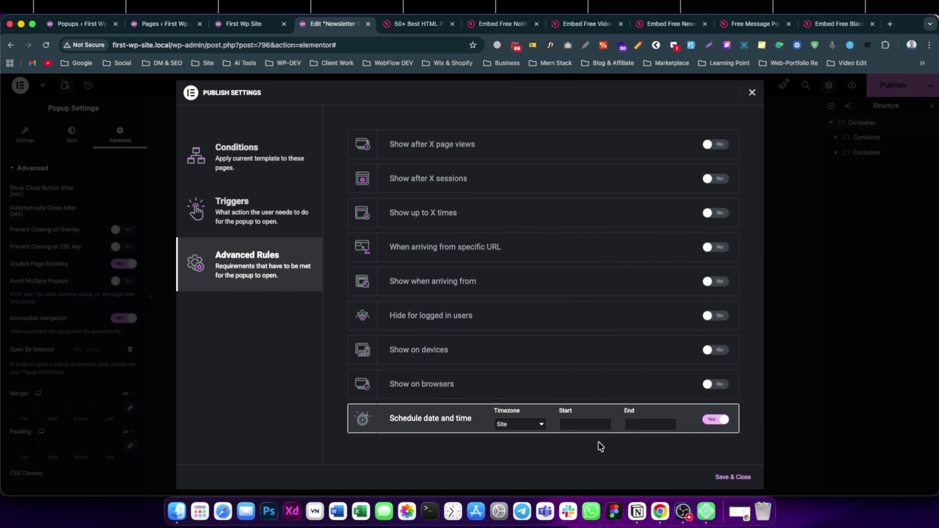
pyautogui.click(720, 422)
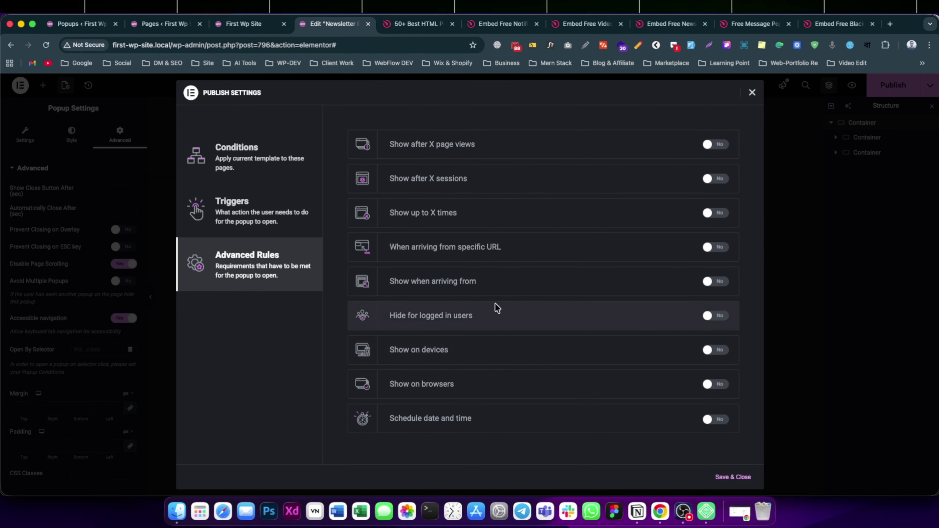
pyautogui.click(719, 478)
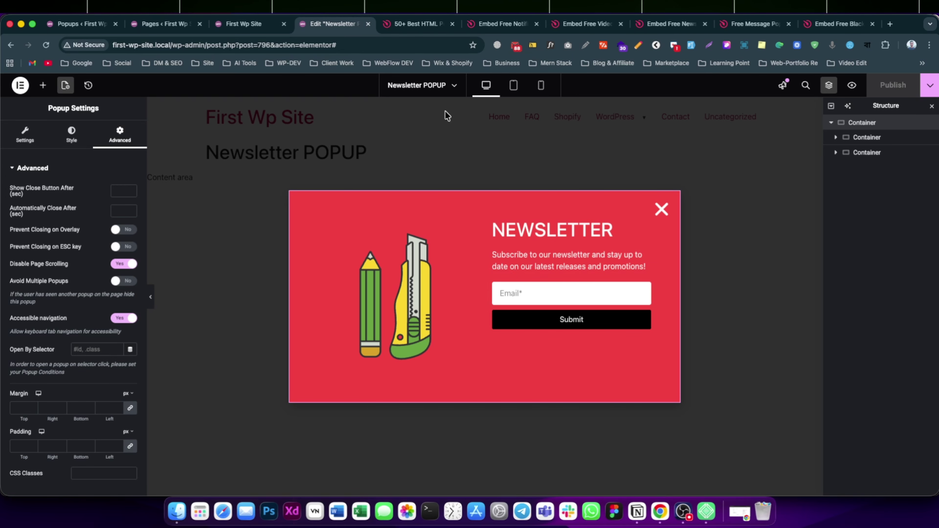
# Check the popup in tablet view, set the outer container's padding to 30 px on all sides for mobile, and publish the change
pyautogui.click(512, 88)
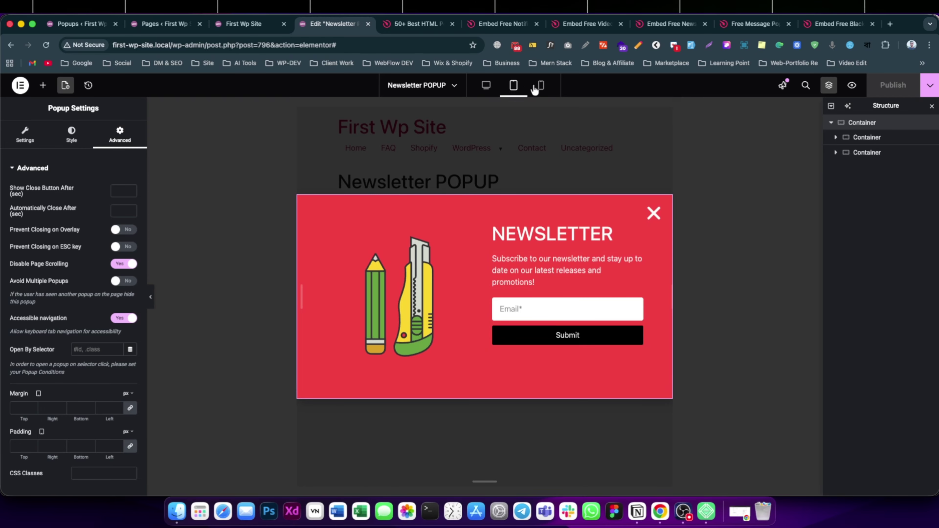
pyautogui.click(540, 93)
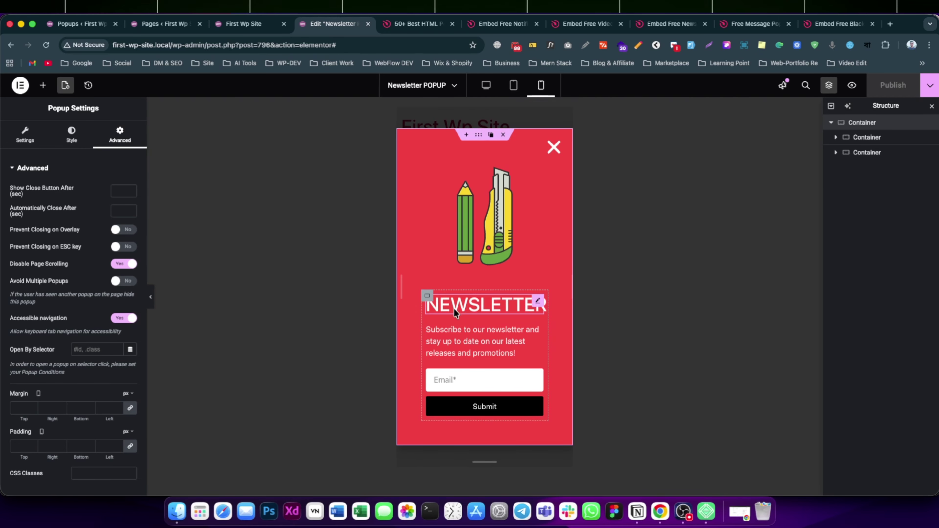
pyautogui.click(847, 122)
pyautogui.click(119, 134)
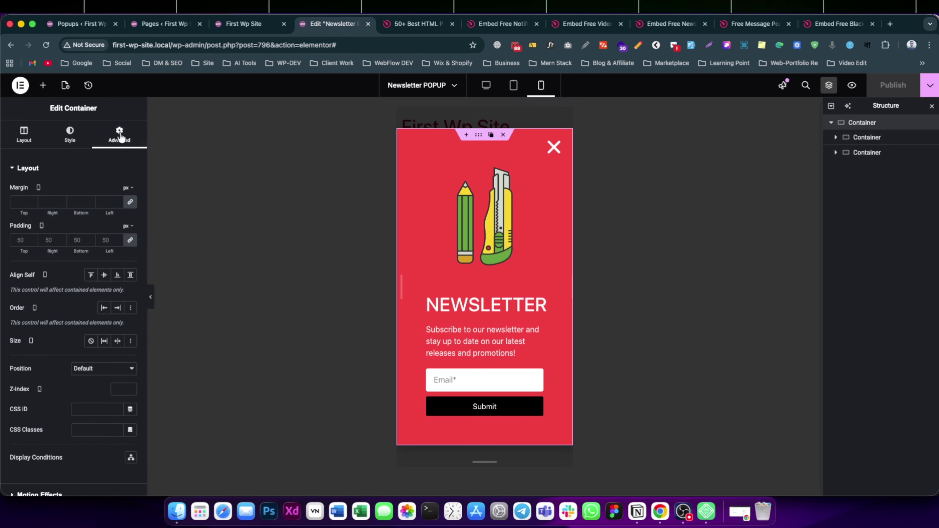
pyautogui.click(19, 240)
pyautogui.write('30')
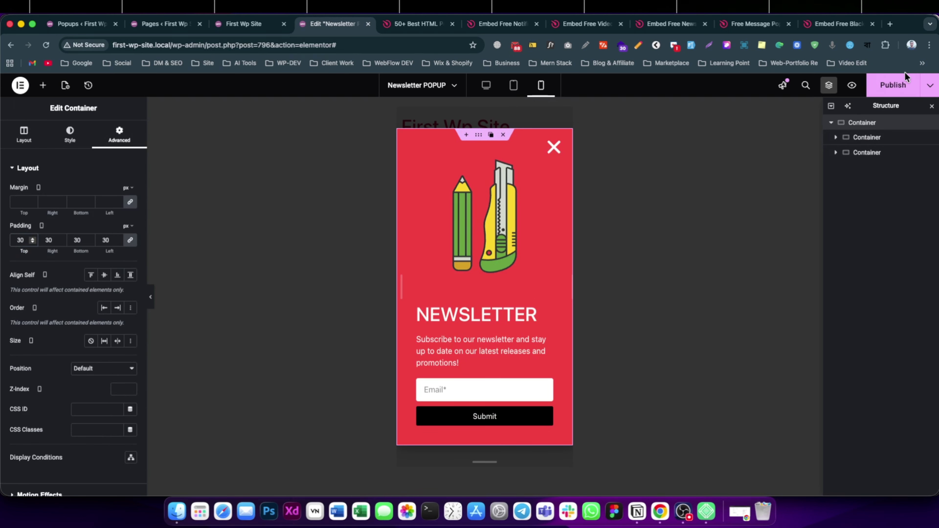
pyautogui.click(906, 77)
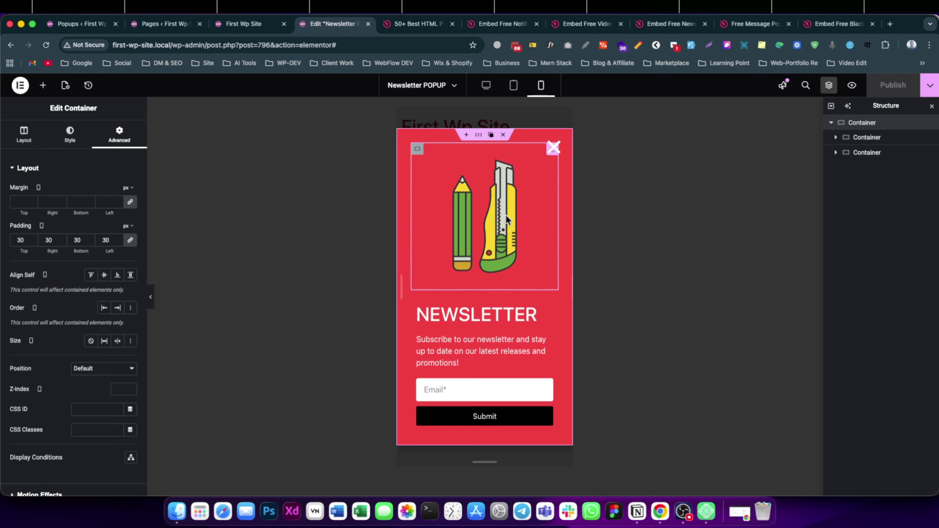
# Return to the desktop view, review the popup's display conditions, triggers and advanced rules, and save and close the publish settings
pyautogui.click(43, 85)
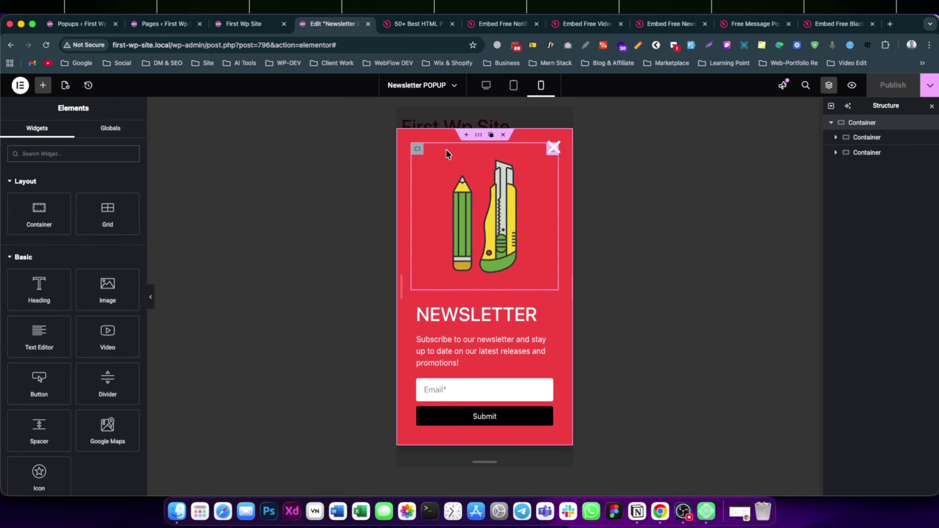
pyautogui.click(513, 89)
pyautogui.click(495, 90)
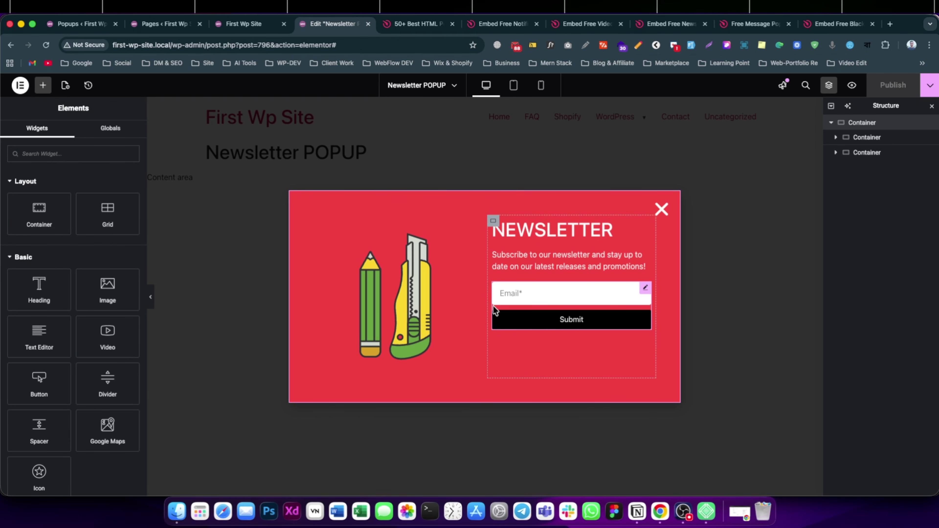
pyautogui.click(930, 85)
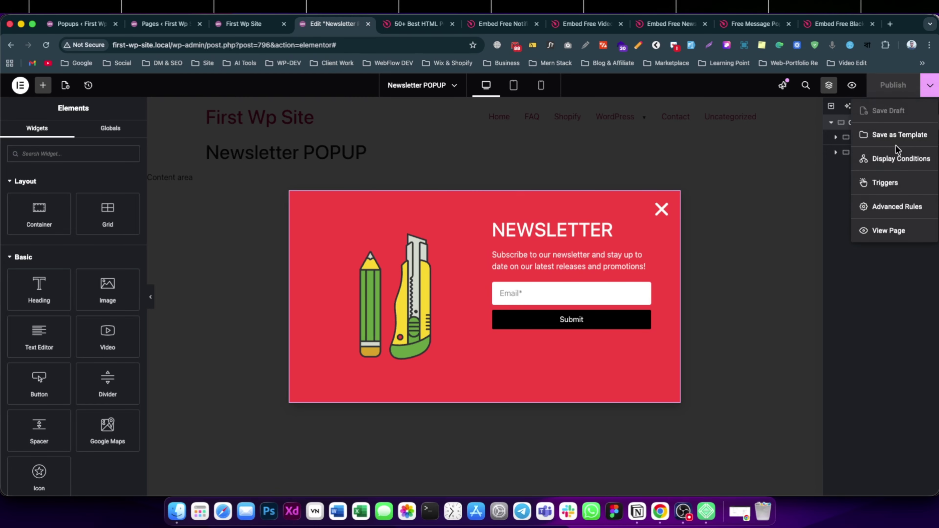
pyautogui.click(899, 159)
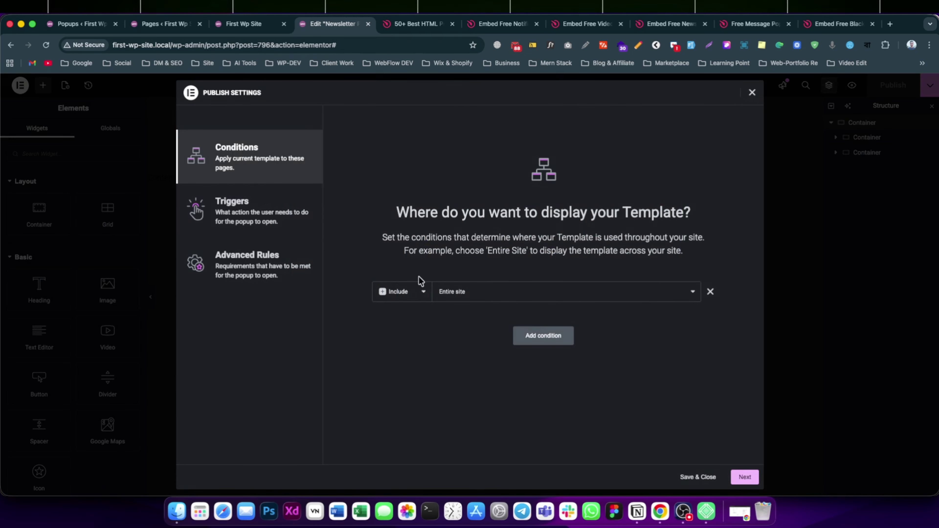
pyautogui.click(251, 219)
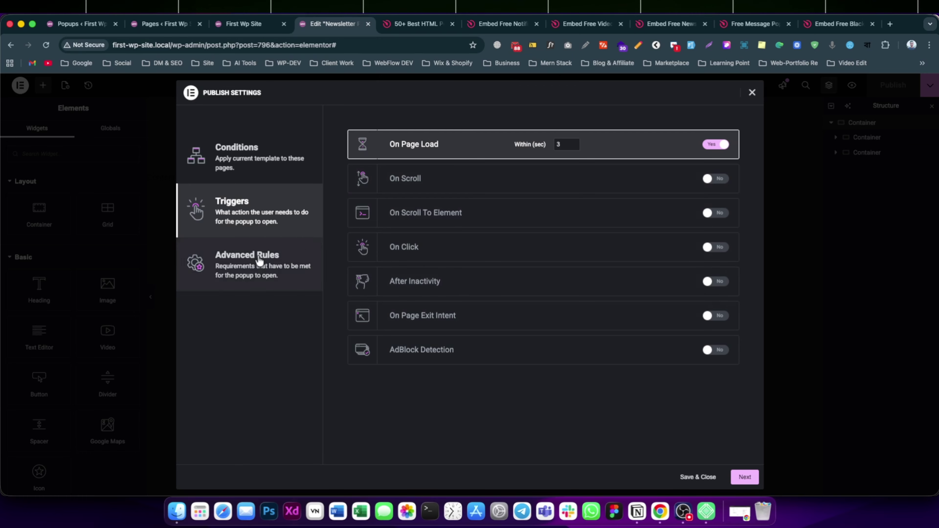
pyautogui.click(261, 264)
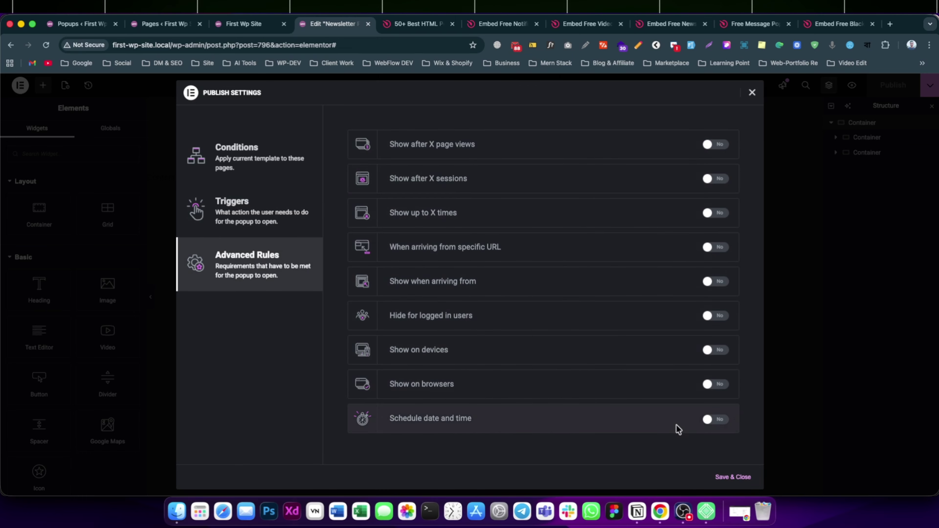
pyautogui.click(736, 478)
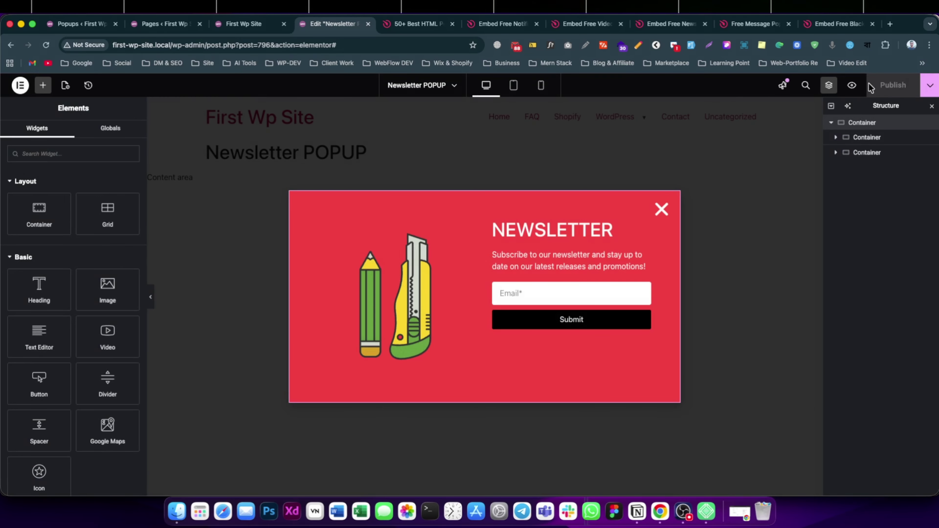
# Preview the popup on its own page, close the preview, and dismiss the popup on the live First Wp Site home page
pyautogui.click(852, 88)
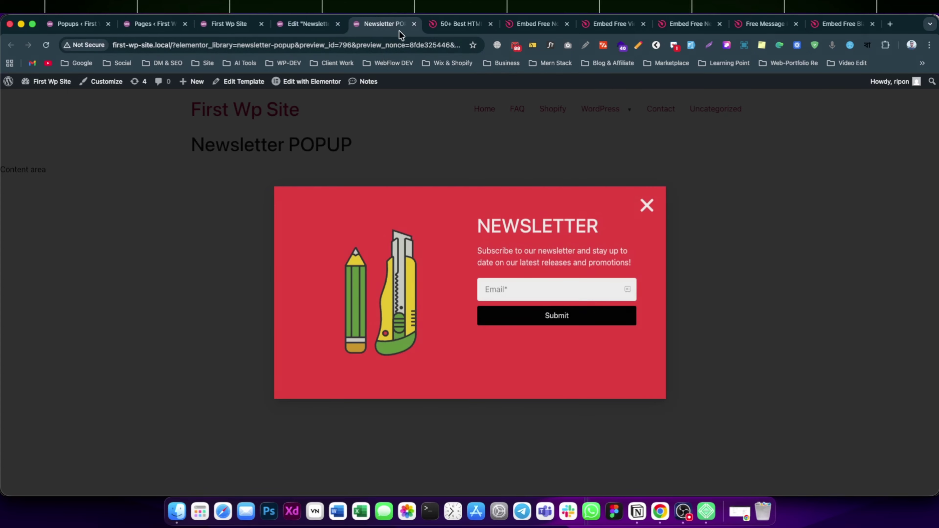
pyautogui.click(414, 24)
pyautogui.click(257, 28)
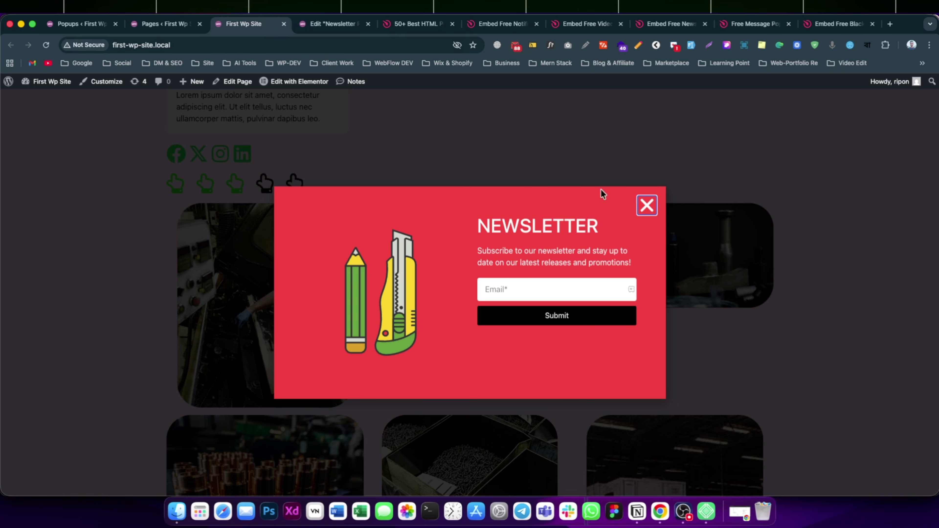
pyautogui.click(644, 213)
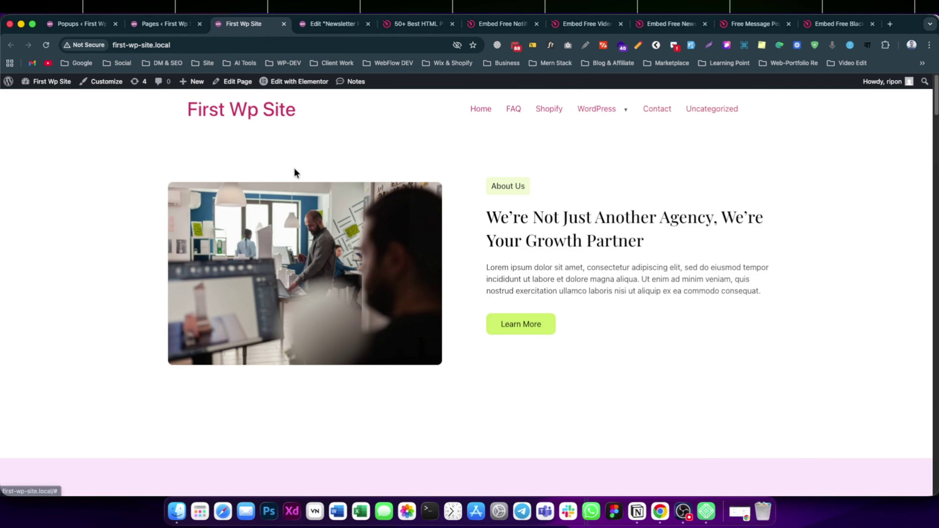
# Reload the live home page, scroll down it to test the page-load popup, and return to the Popups list in the dashboard
pyautogui.click(233, 115)
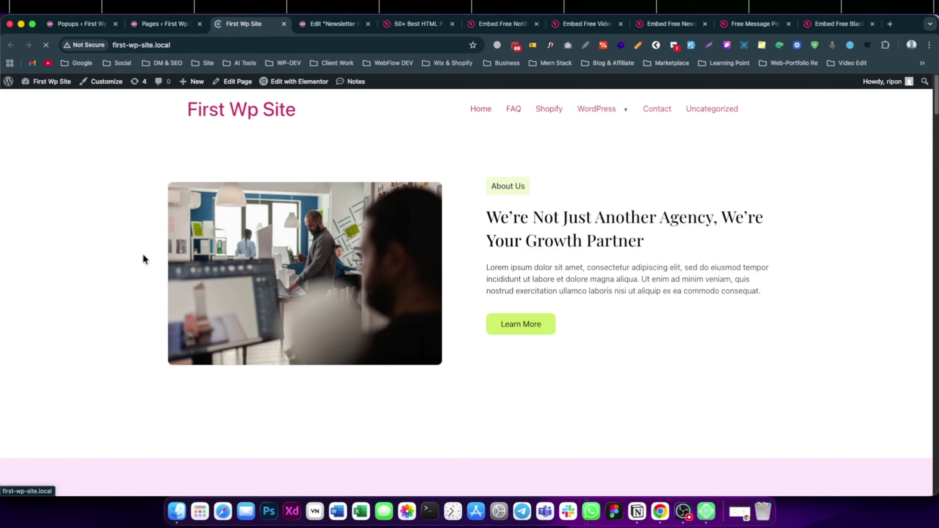
pyautogui.scroll(-6, 130, 258)
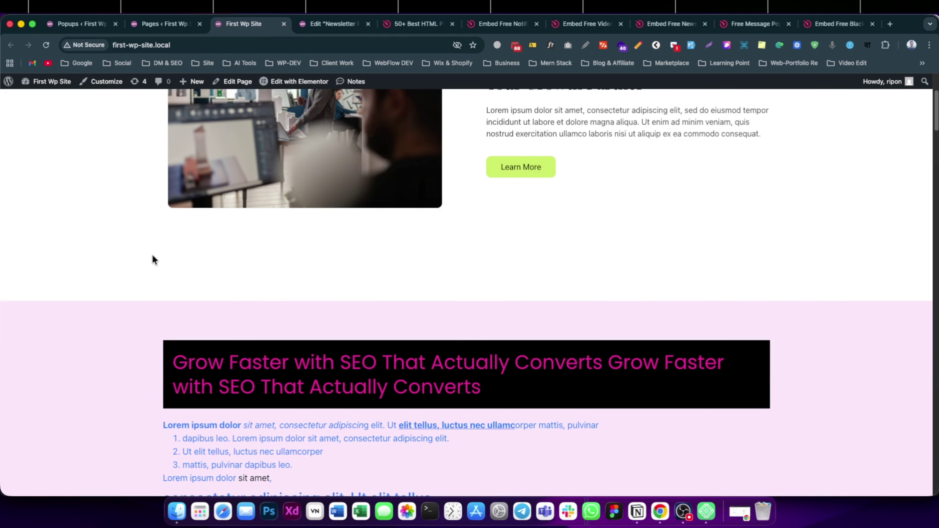
pyautogui.scroll(-3, 344, 280)
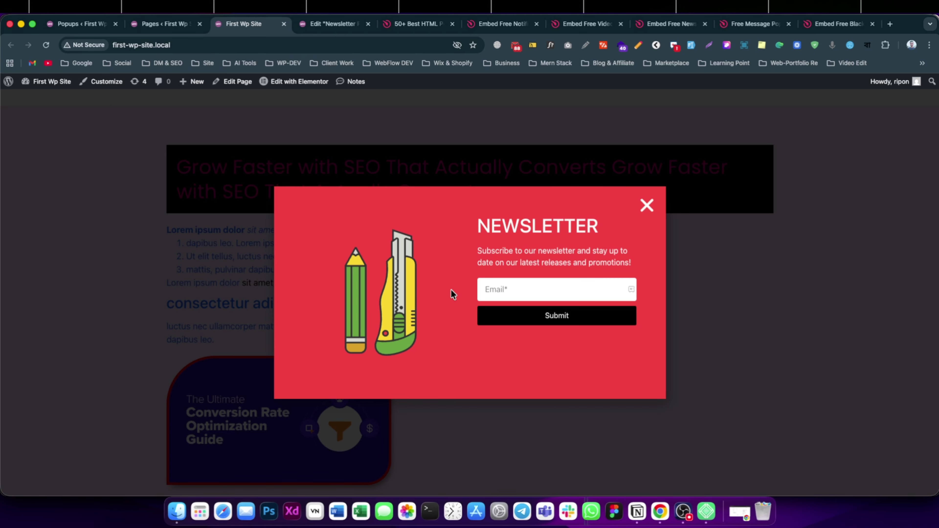
pyautogui.click(86, 23)
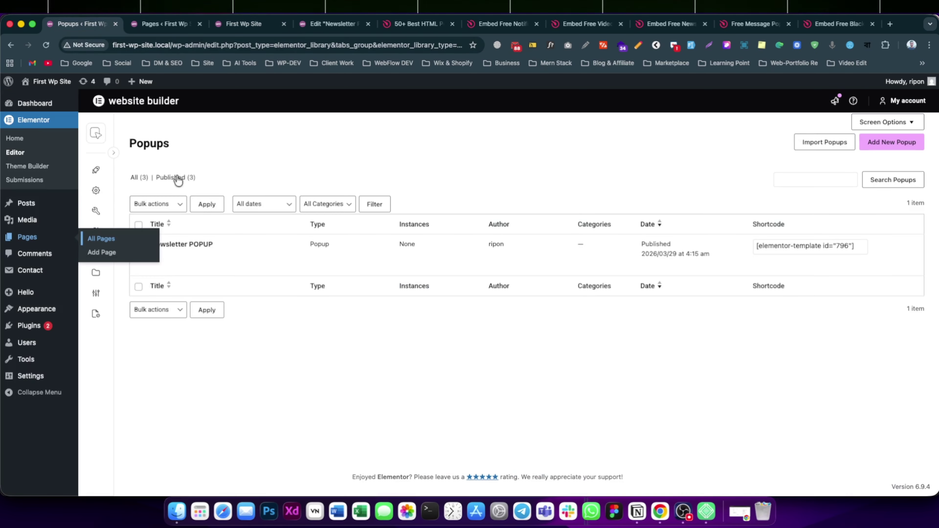